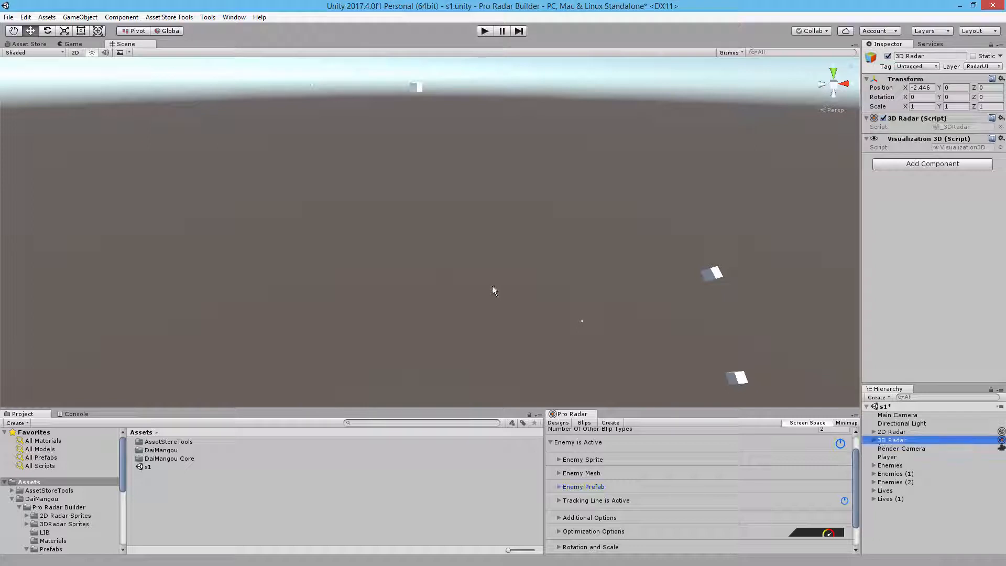
Step: Frame the 3D Radar in the Scene view with the 2D Radar also in sight
key(f)
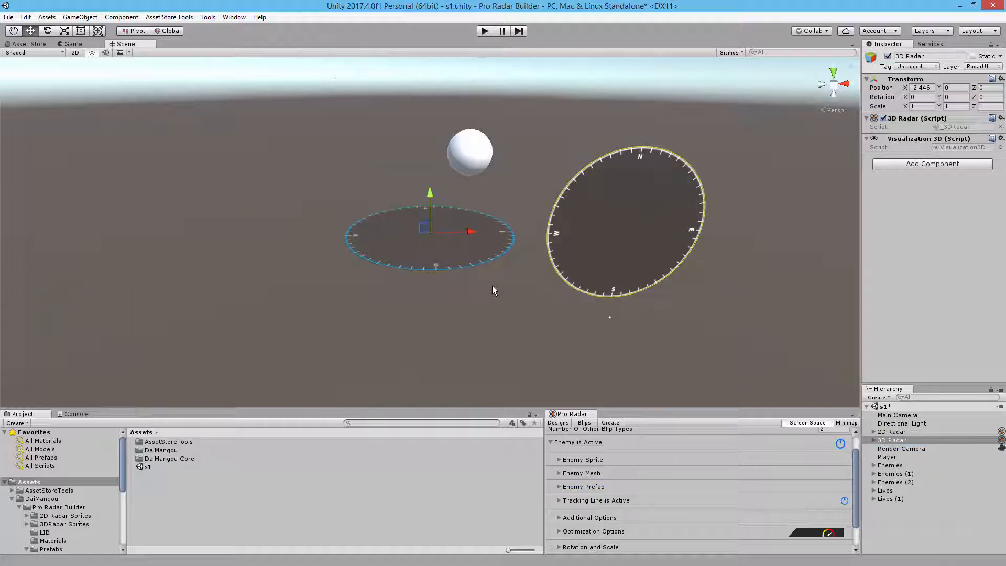
scroll(496, 279, down, 2)
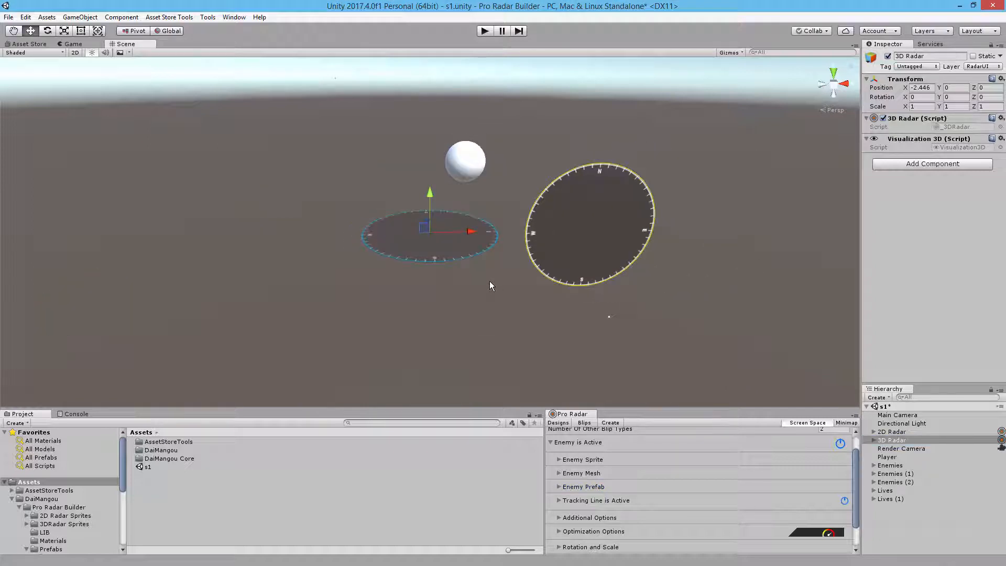
scroll(489, 281, down, 2)
middle_drag(487, 282, 437, 308)
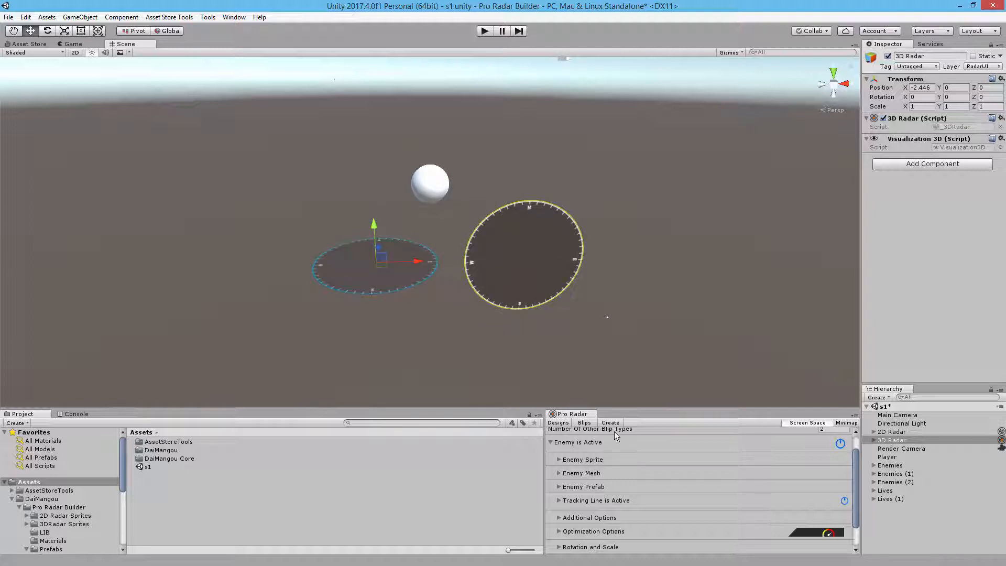
Step: Examine the design settings of the 3D Radar and the 2D Radar
click(559, 423)
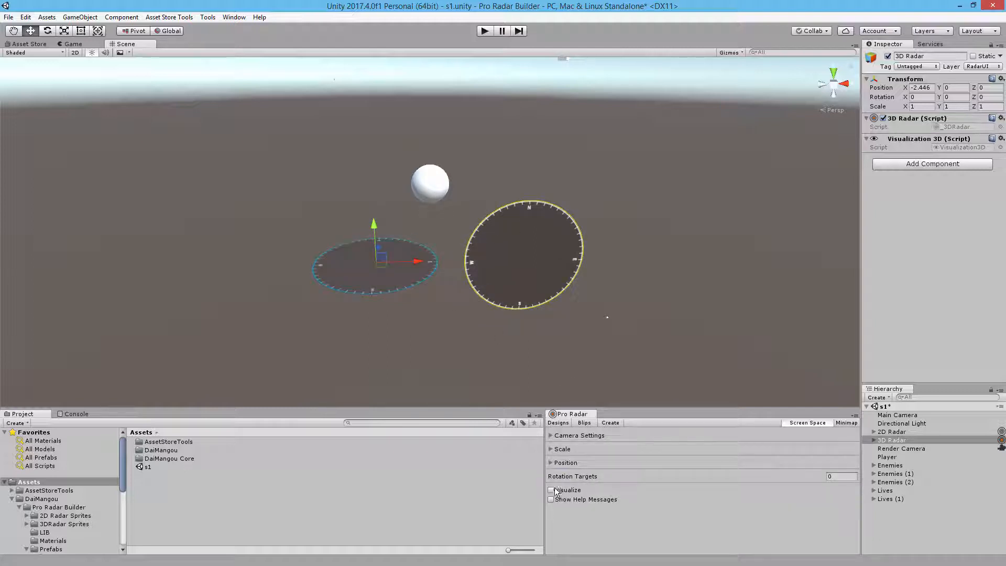
click(896, 433)
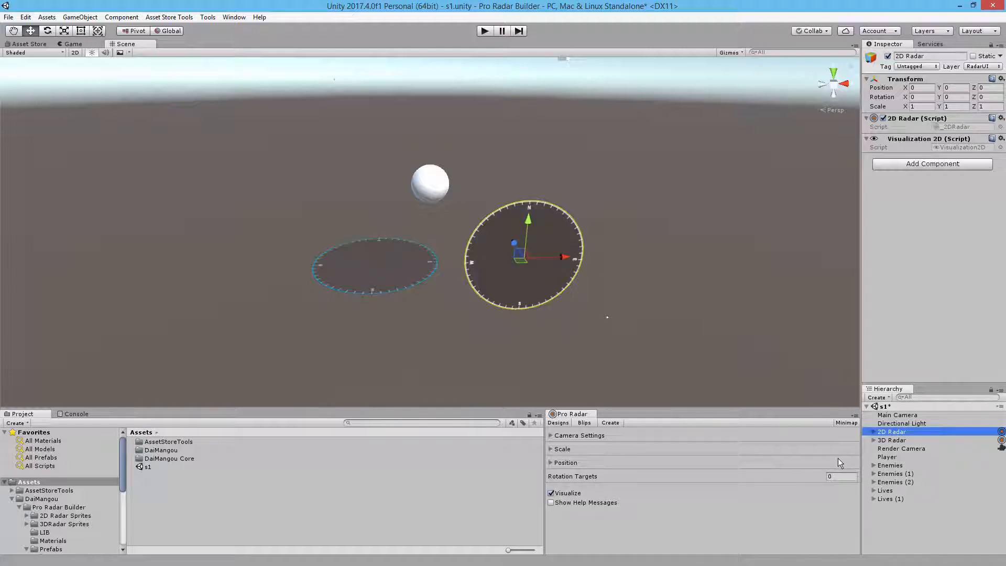
click(563, 425)
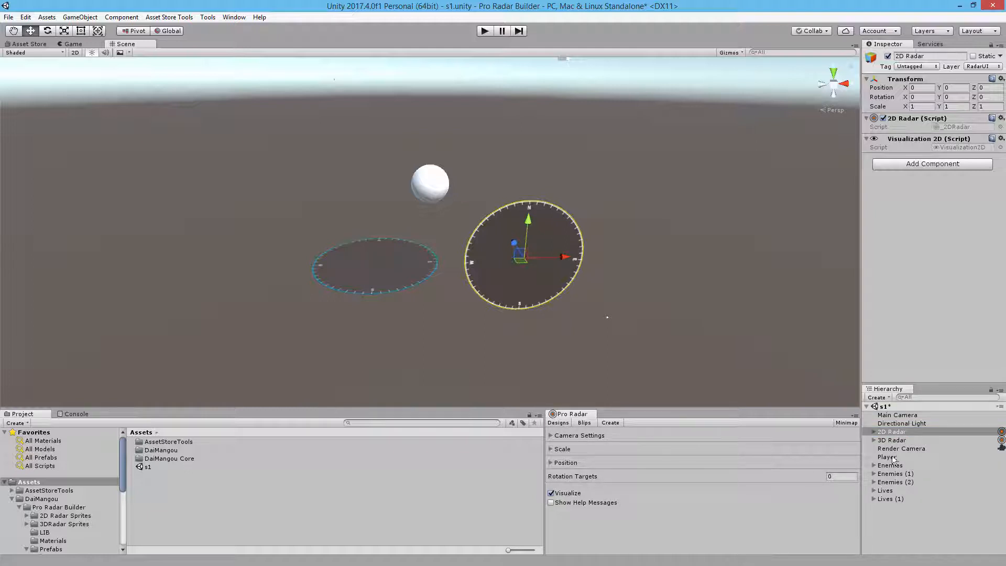
Step: Assign the Small Blue Star prefab from the Prebab Blips folder as the 3D Radar's Enemy blip prefab
click(900, 440)
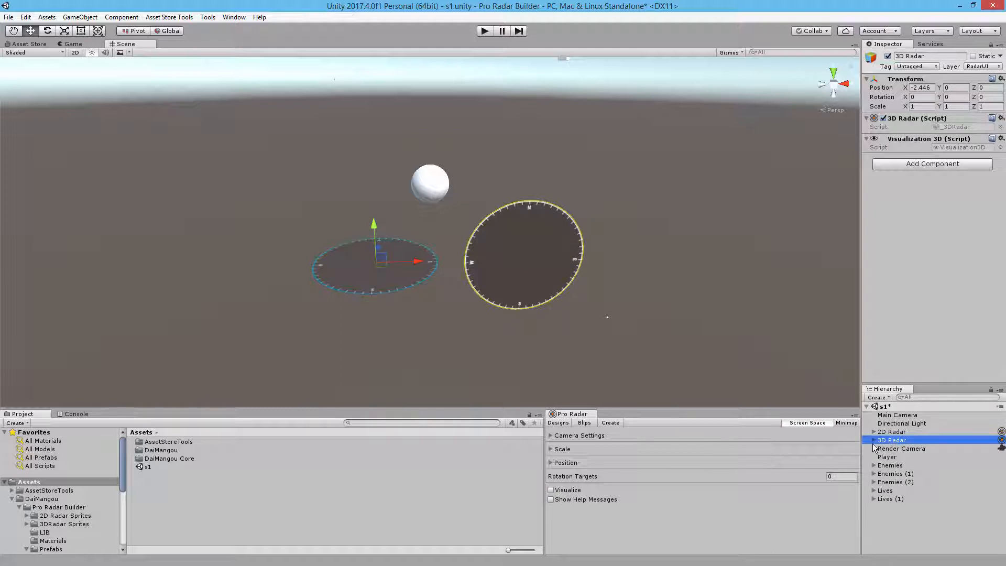
click(584, 423)
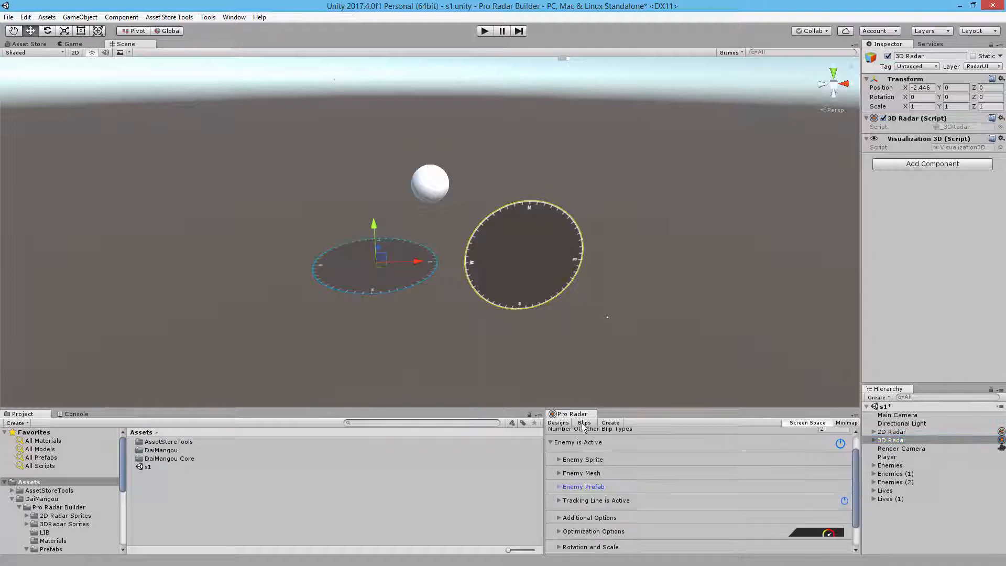
click(558, 487)
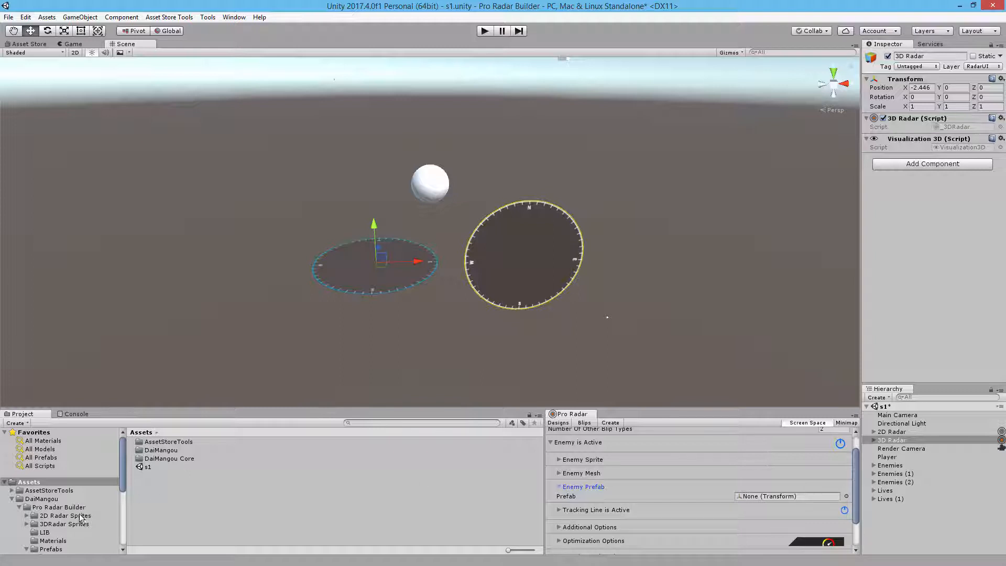
scroll(84, 514, down, 3)
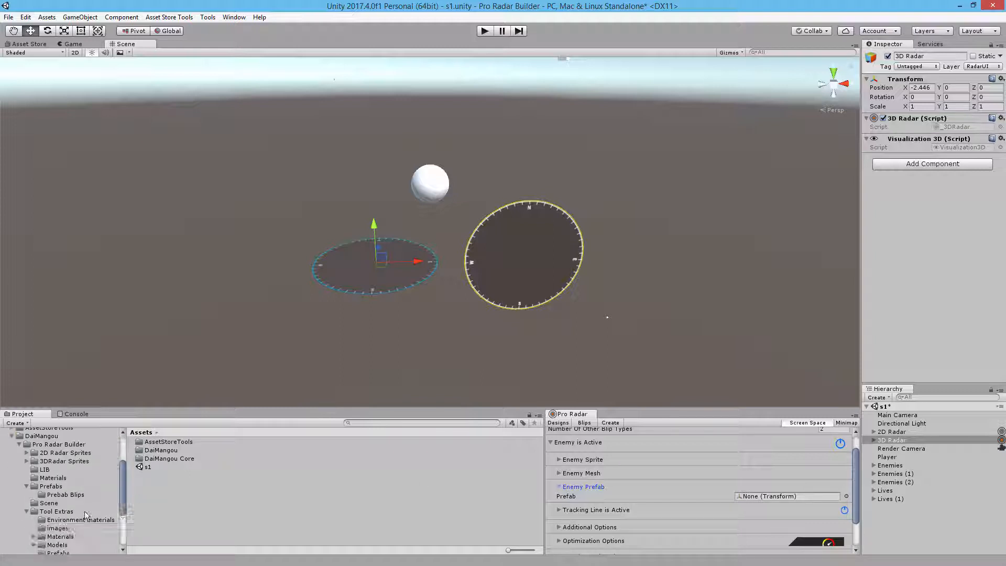
click(61, 495)
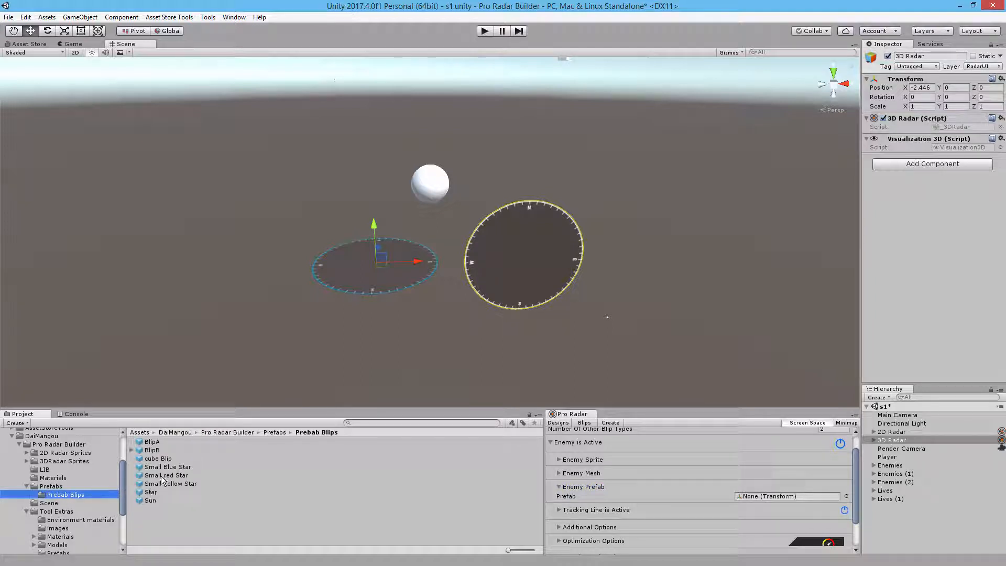
drag(160, 474, 344, 347)
drag(696, 466, 760, 496)
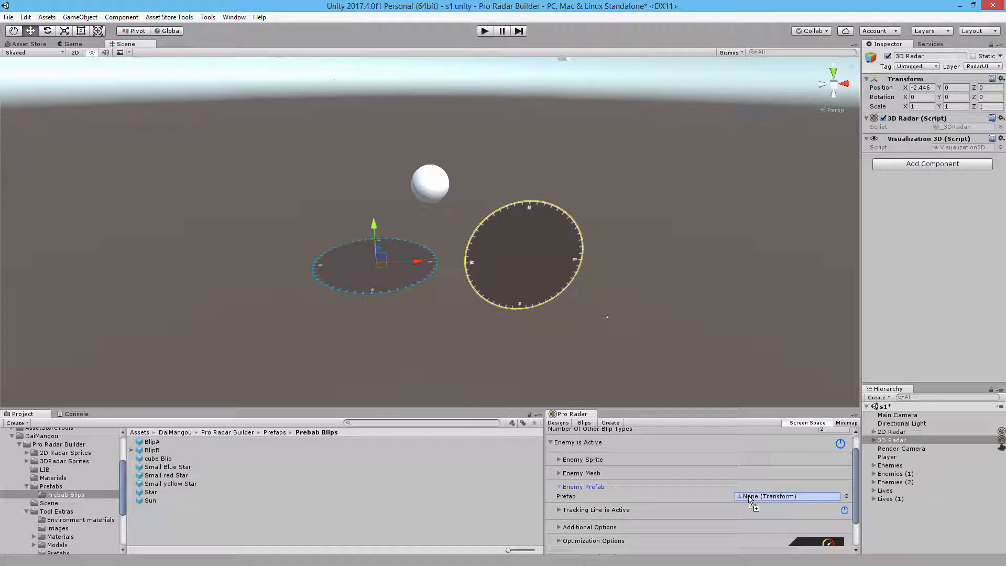
click(567, 485)
Step: Set the 3D Radar's Enemy blips to be created As Prefab and collapse the Enemy blip settings
scroll(577, 509, down, 2)
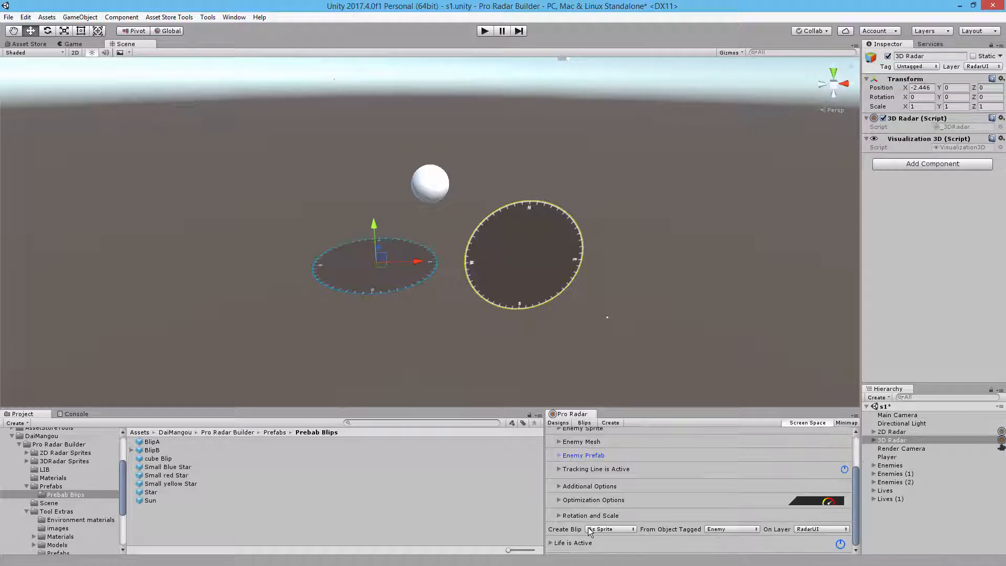
click(597, 528)
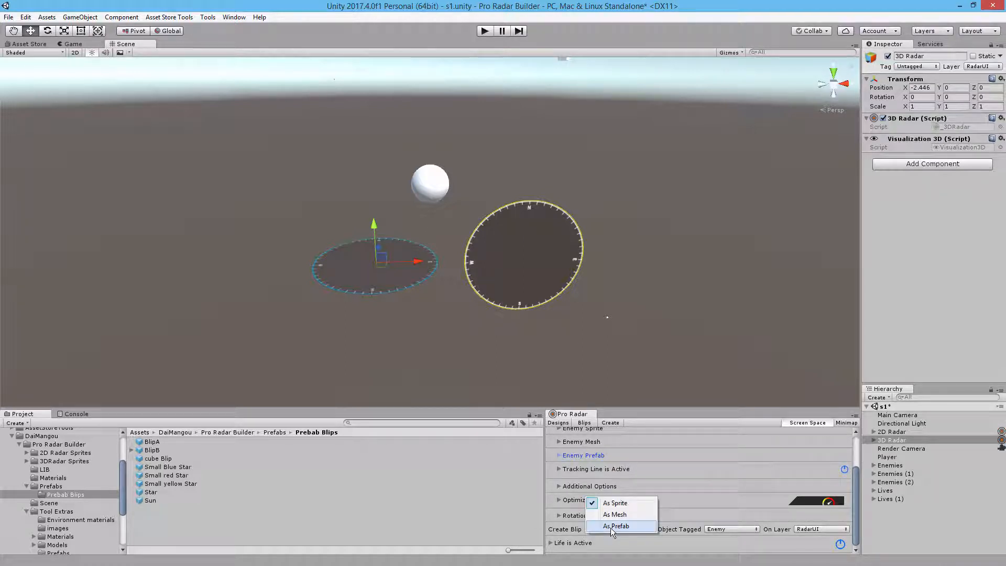
click(615, 525)
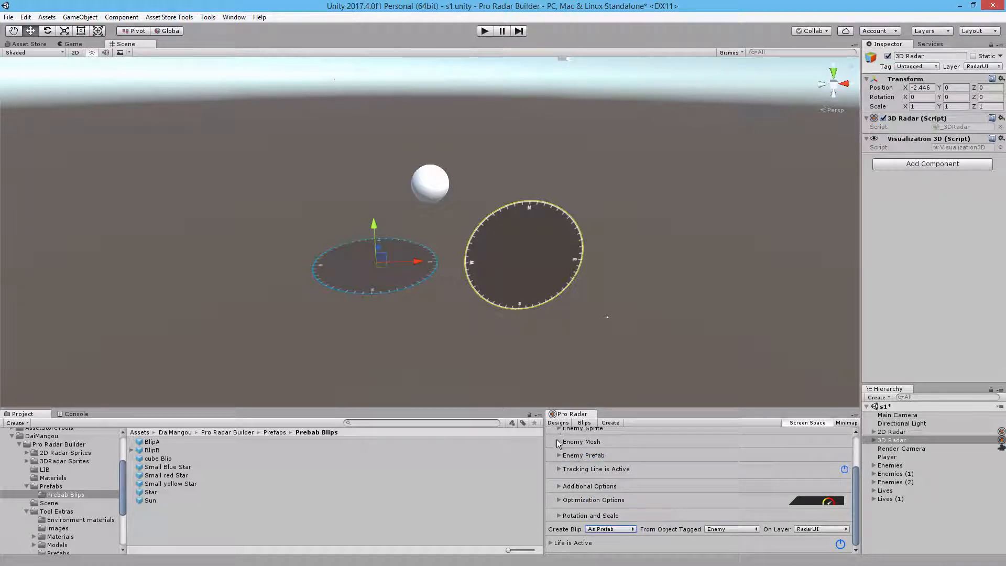
scroll(563, 461, up, 2)
click(550, 465)
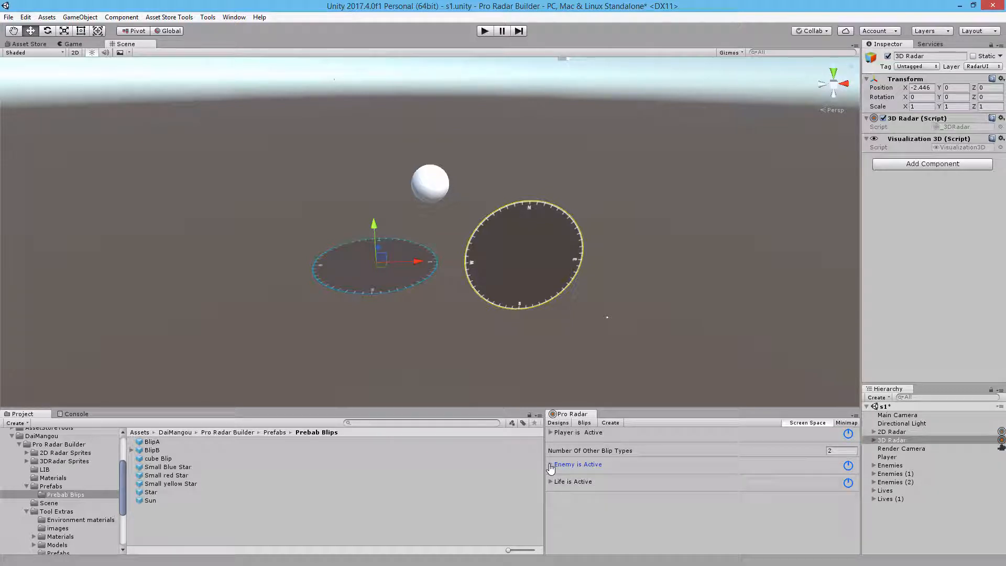
Step: Run the scene, pause it, and inspect the components of the Main Camera and the Render Camera
click(485, 31)
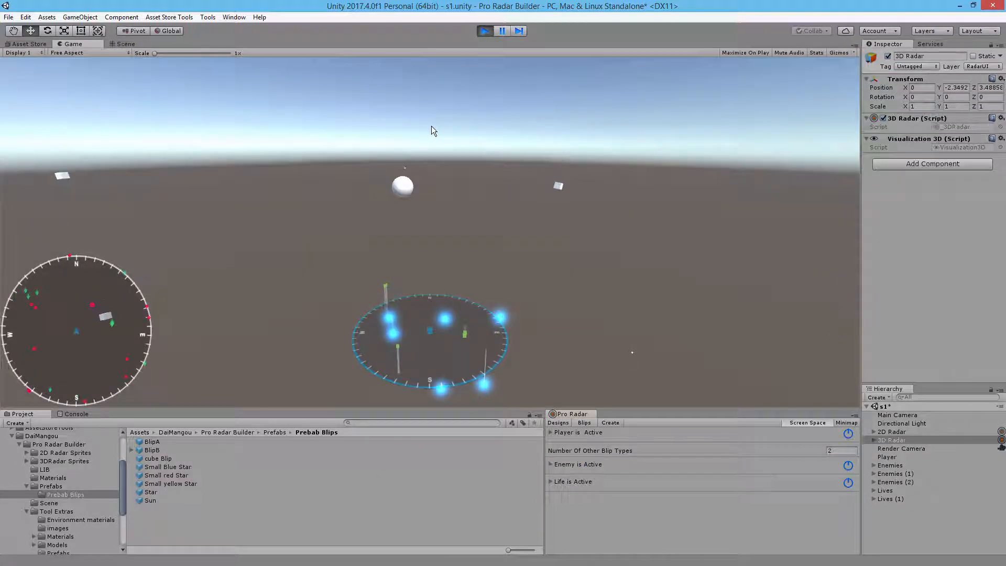
click(503, 32)
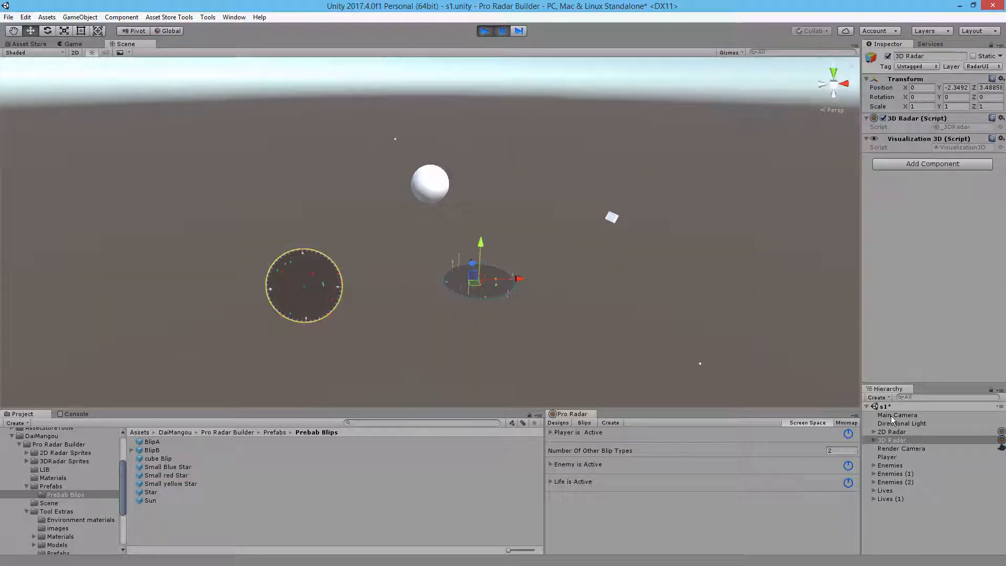
click(895, 415)
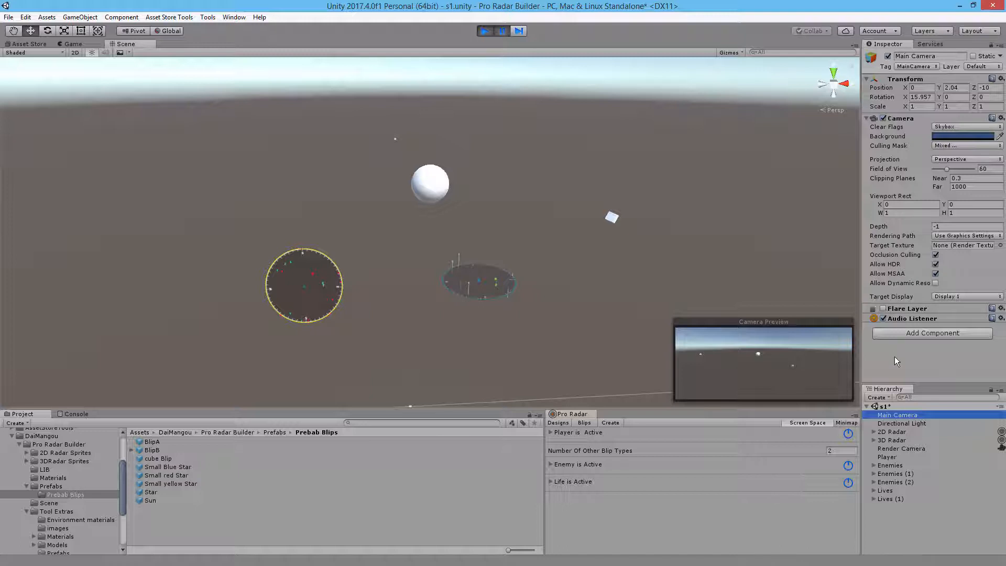
click(901, 447)
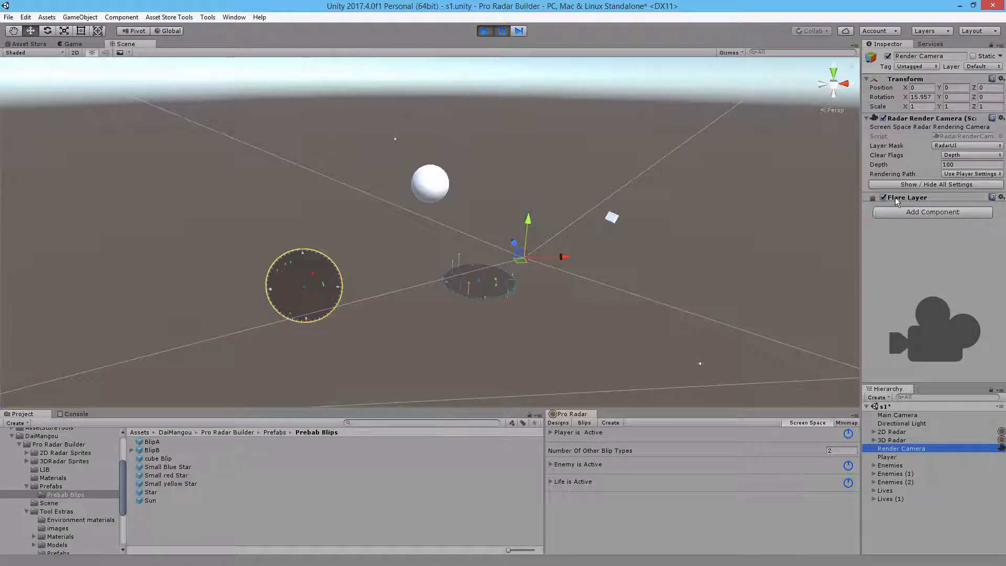
Step: Try enabling the Main Camera's Flare Layer while the scene runs, disable it again, and stop play mode
click(893, 415)
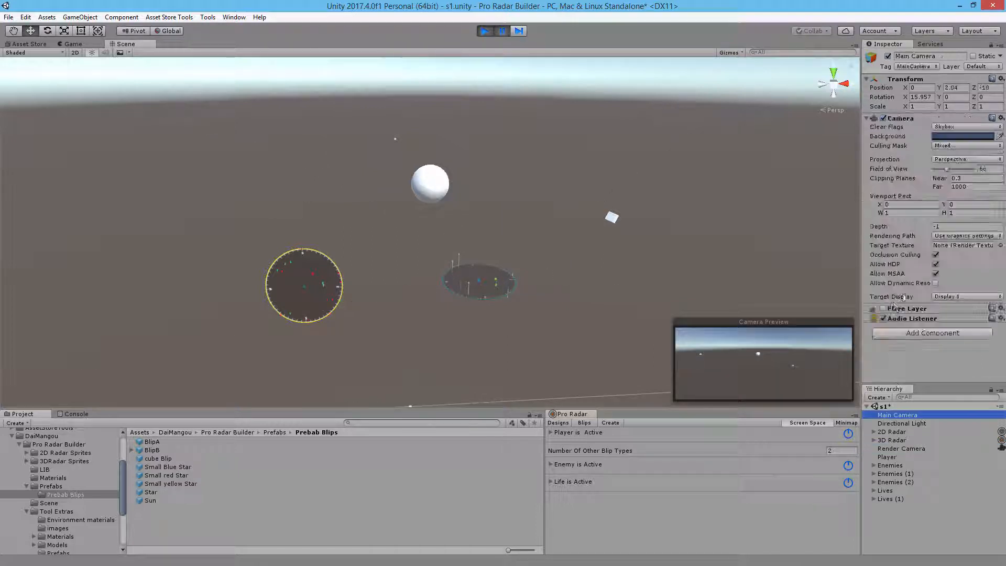
click(884, 309)
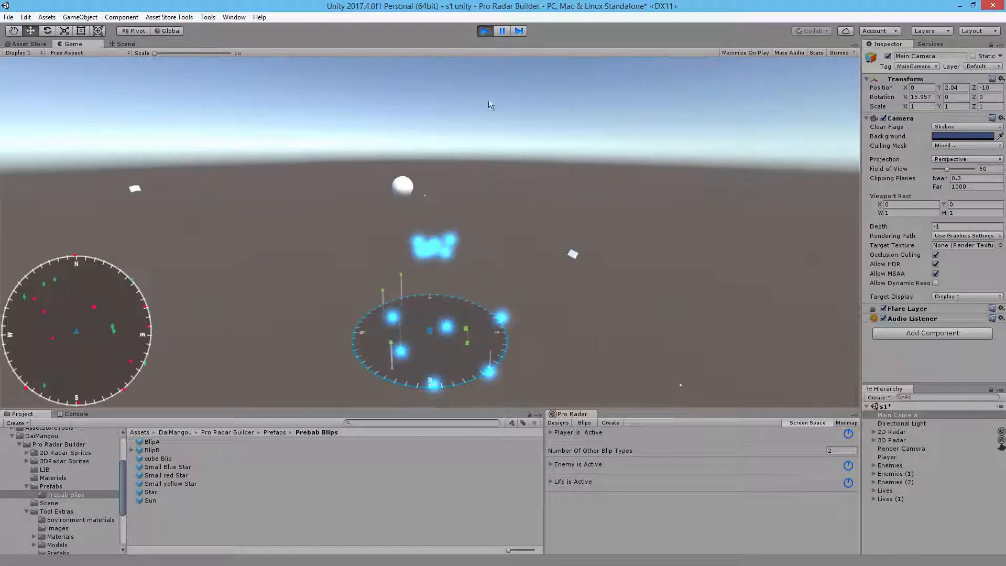
click(883, 309)
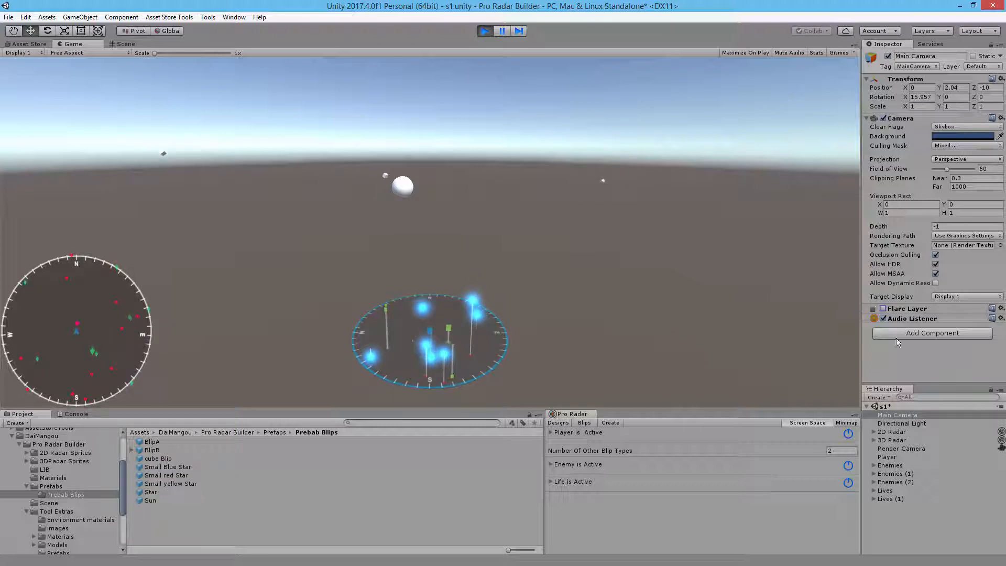
click(483, 33)
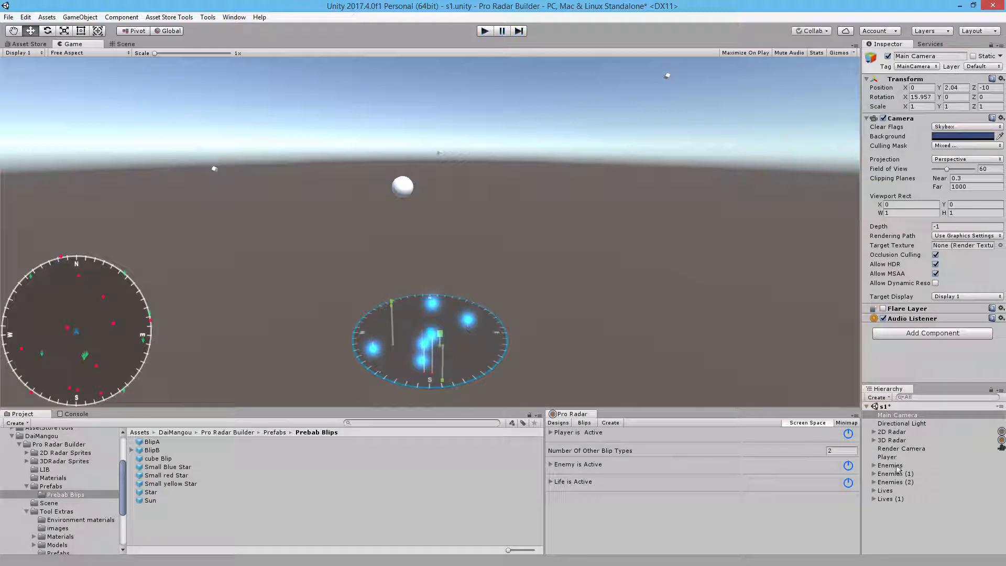
Step: Assign the BlipB prefab as the 2D Radar's Enemy blip prefab
click(896, 432)
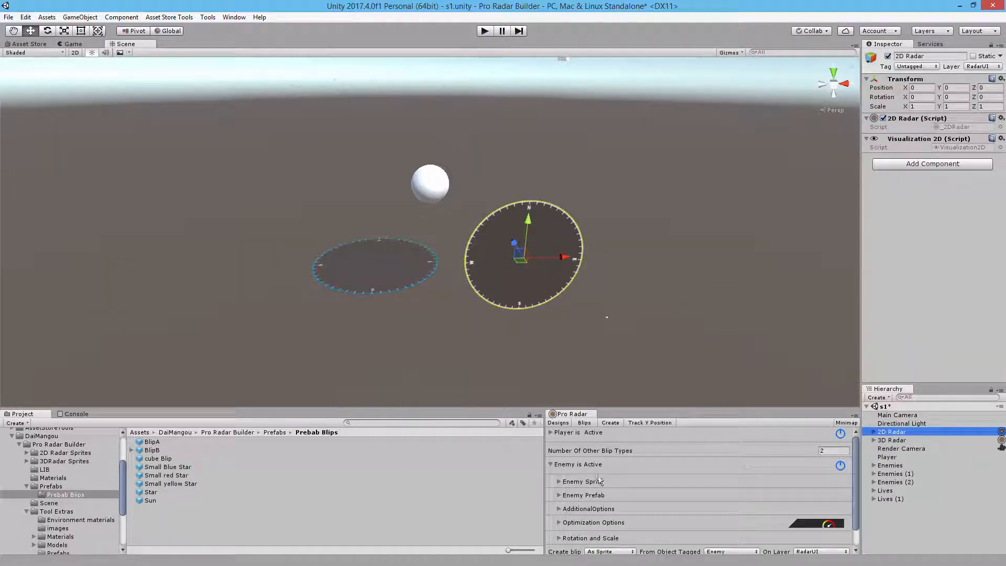
click(559, 495)
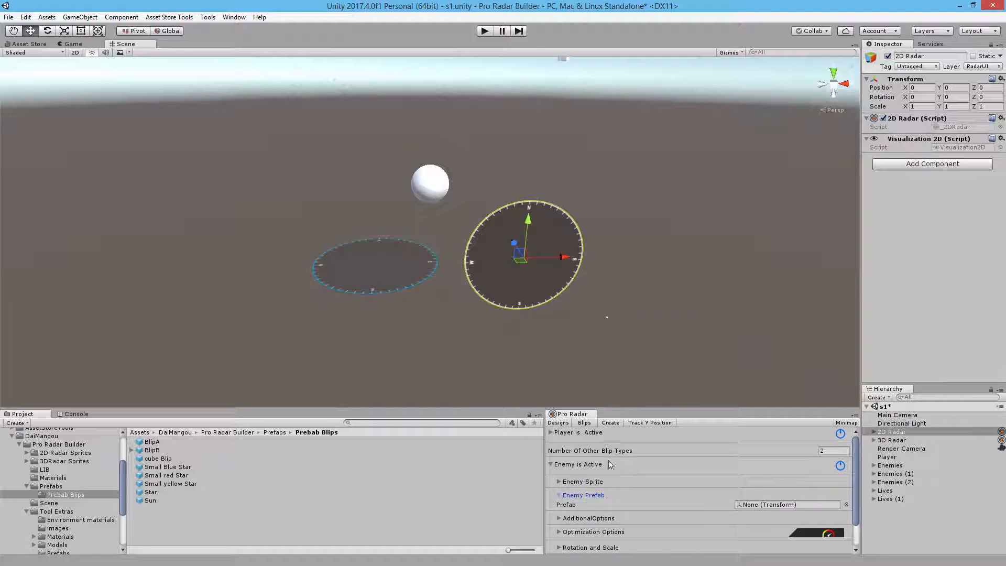
click(553, 468)
click(553, 468)
click(167, 450)
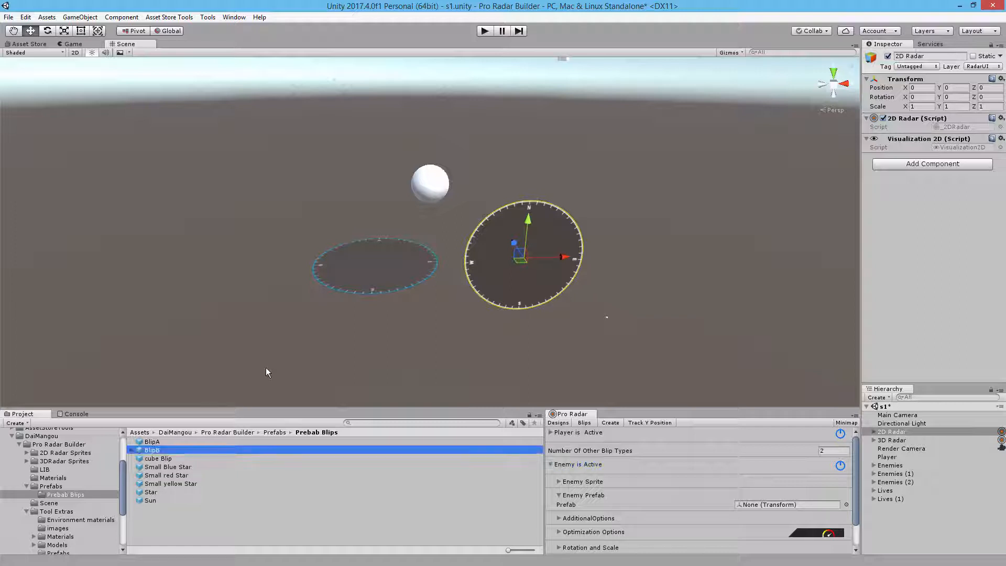
drag(266, 372, 770, 505)
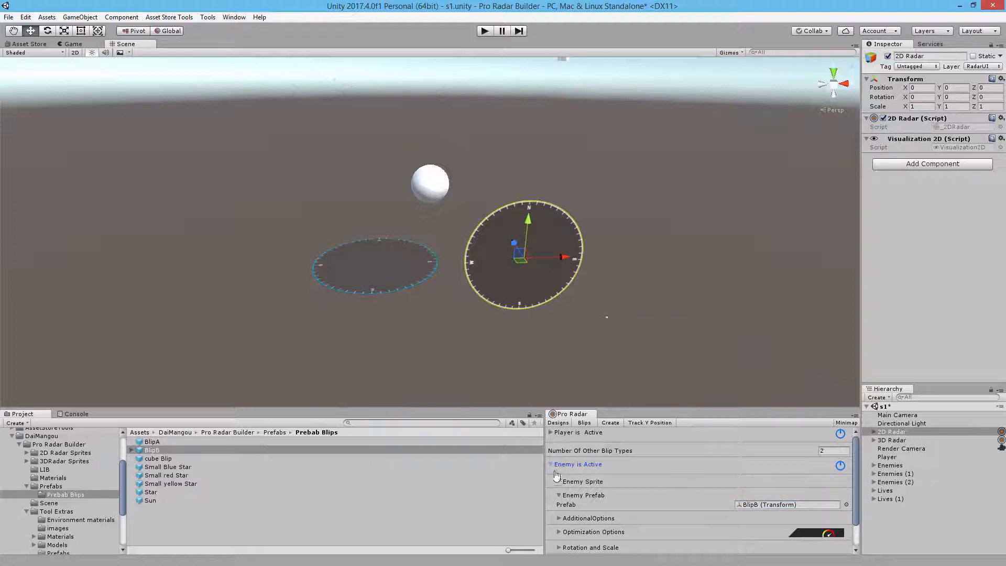
Step: Set the 2D Radar's Enemy blips to be created As Prefab
scroll(565, 505, down, 3)
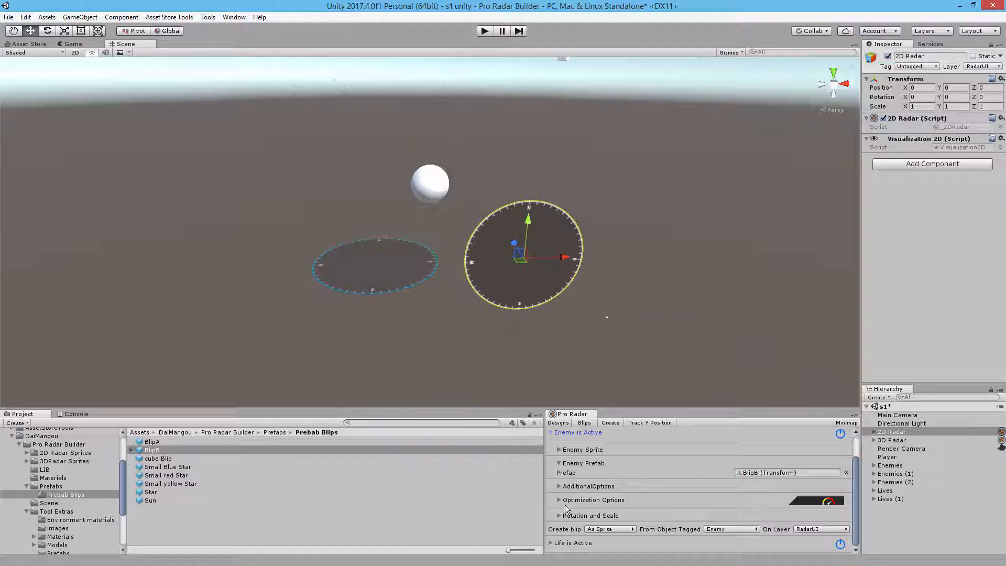
click(605, 529)
click(612, 525)
Step: Run the scene, pause and resume it, and compare the prefab blips on both radars in the Scene and Game views
click(483, 32)
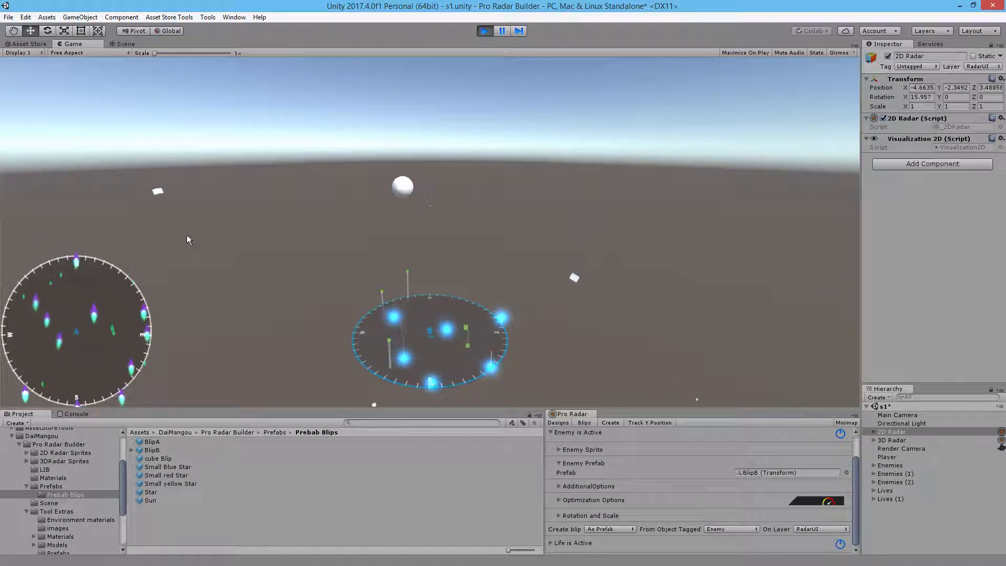
click(502, 30)
click(123, 43)
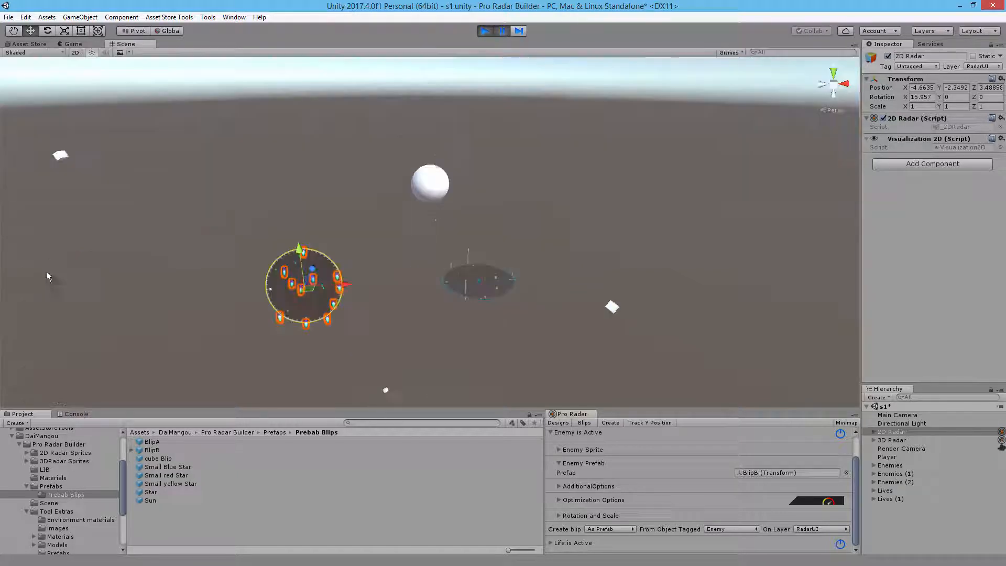
click(72, 44)
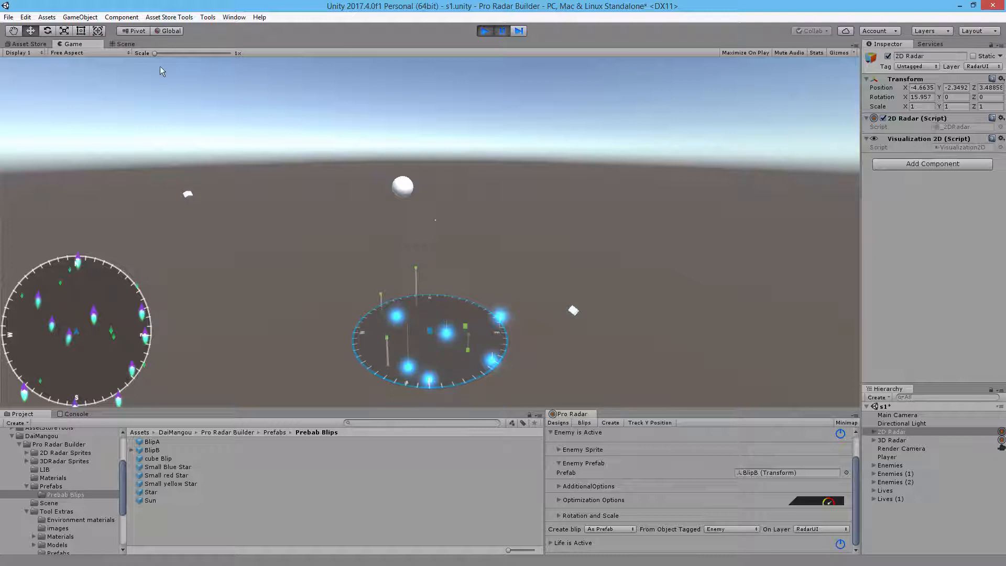
click(126, 44)
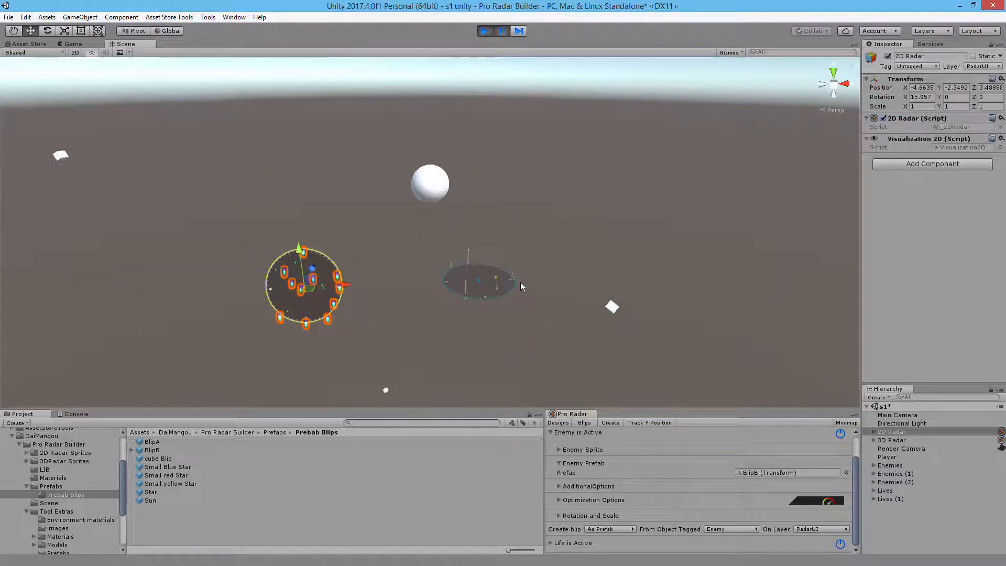
scroll(524, 287, up, 3)
scroll(634, 291, up, 3)
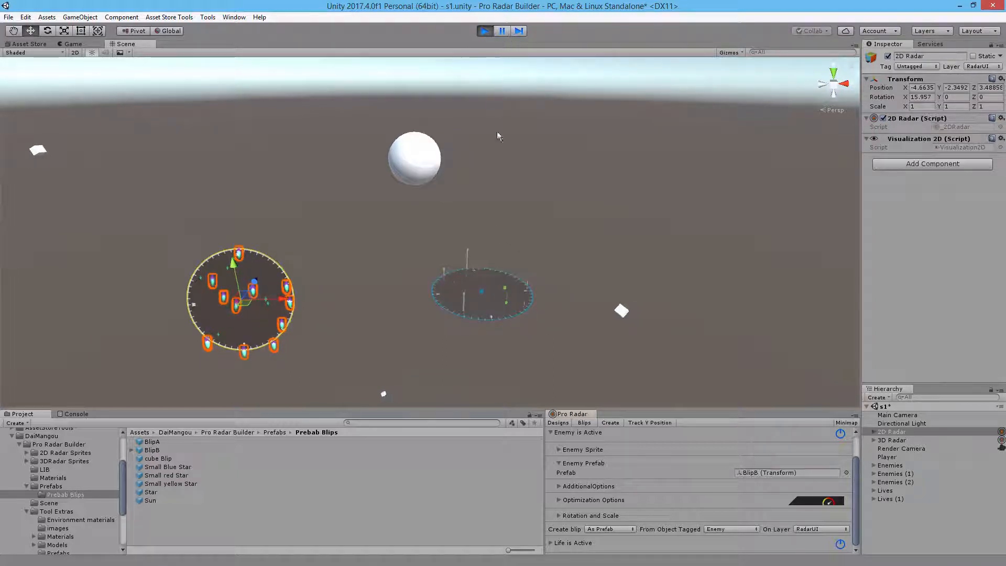
click(74, 44)
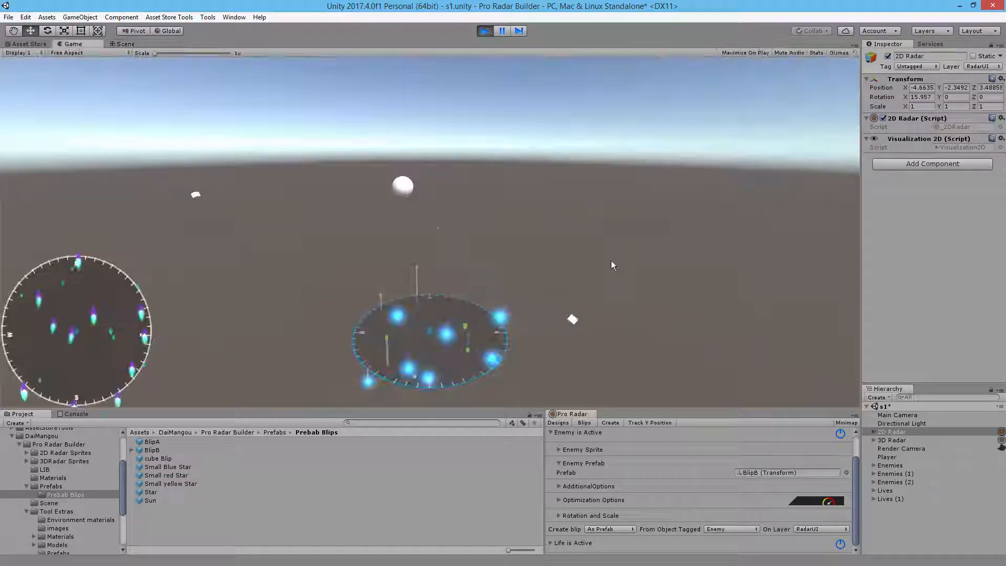
Step: Inspect the enemy prefab blips on the 3D Radar up close in the Scene view, then stop play mode
click(120, 43)
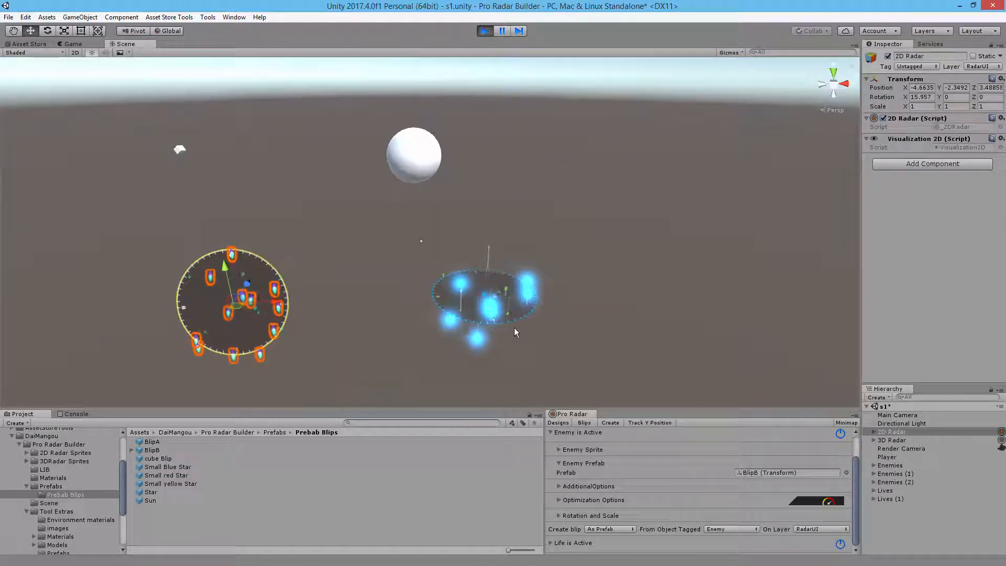
scroll(660, 341, up, 4)
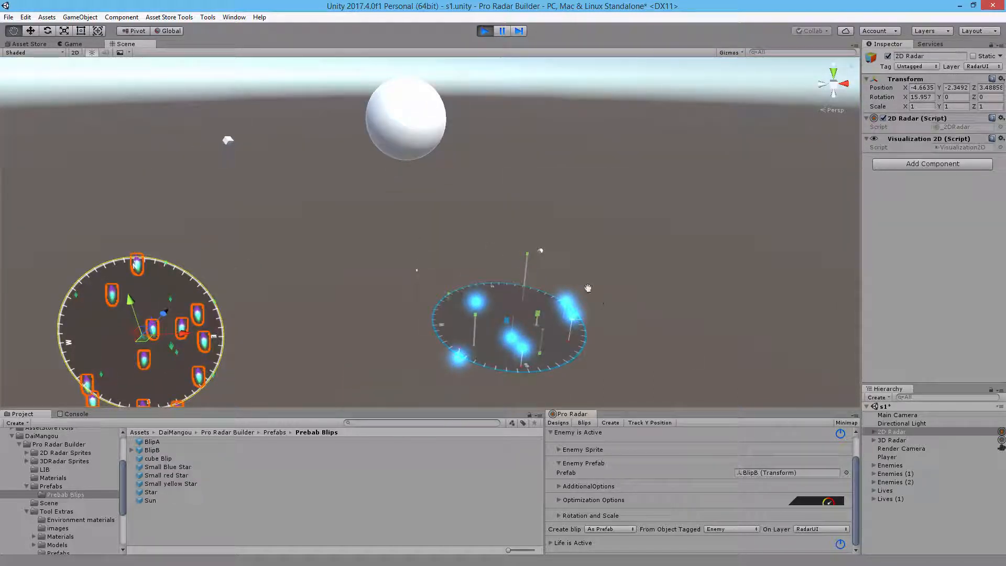
middle_drag(588, 288, 469, 233)
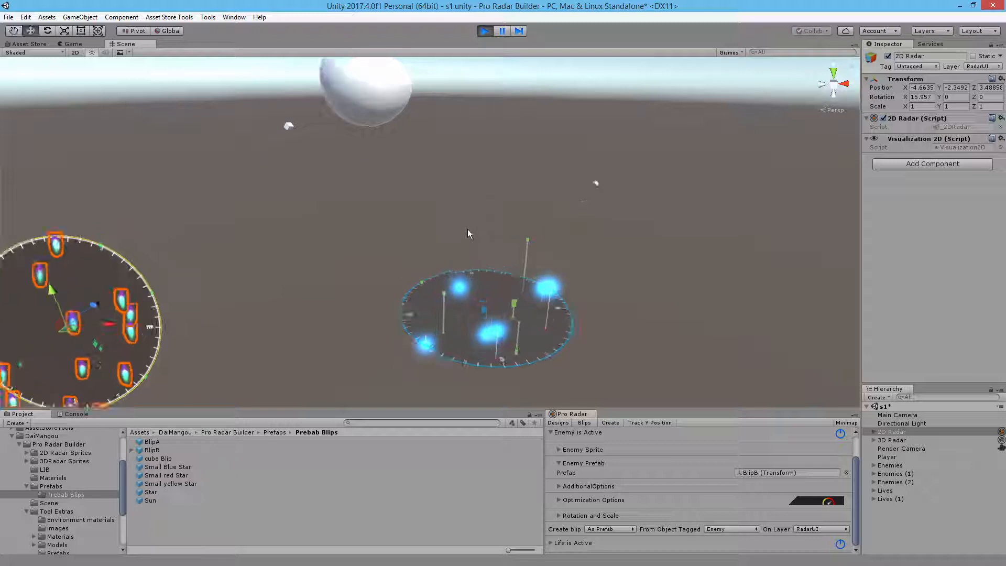
scroll(469, 231, up, 3)
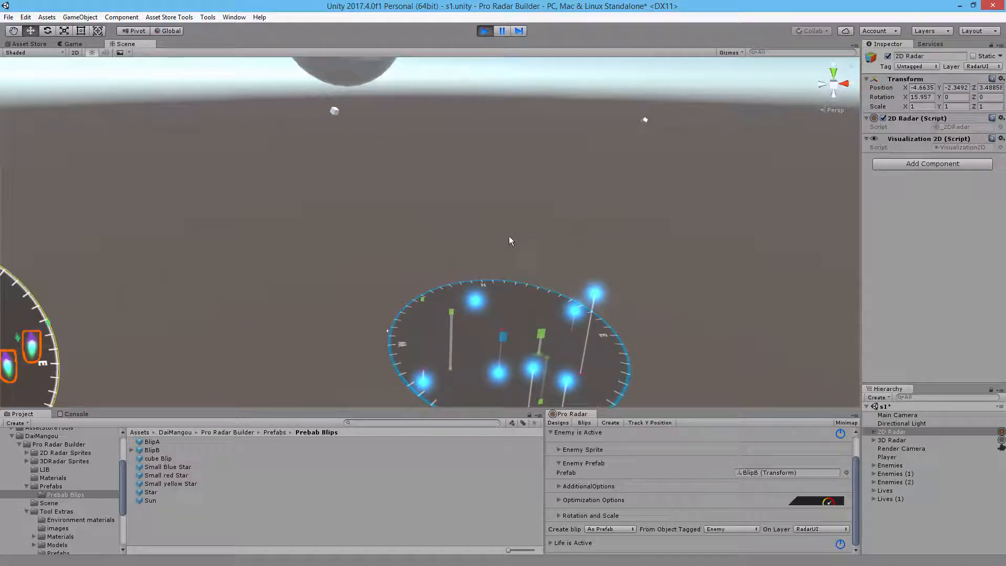
scroll(504, 230, down, 3)
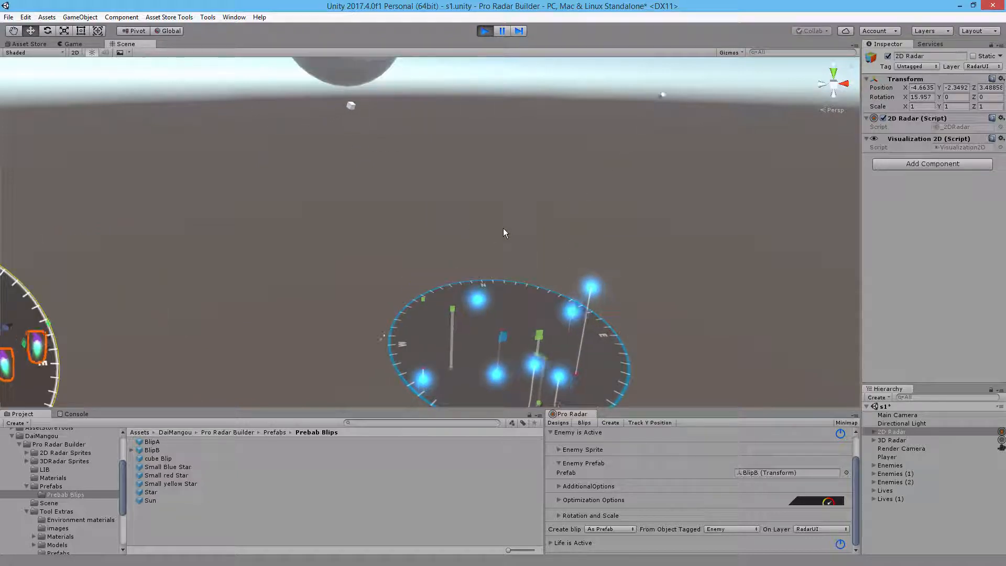
click(486, 31)
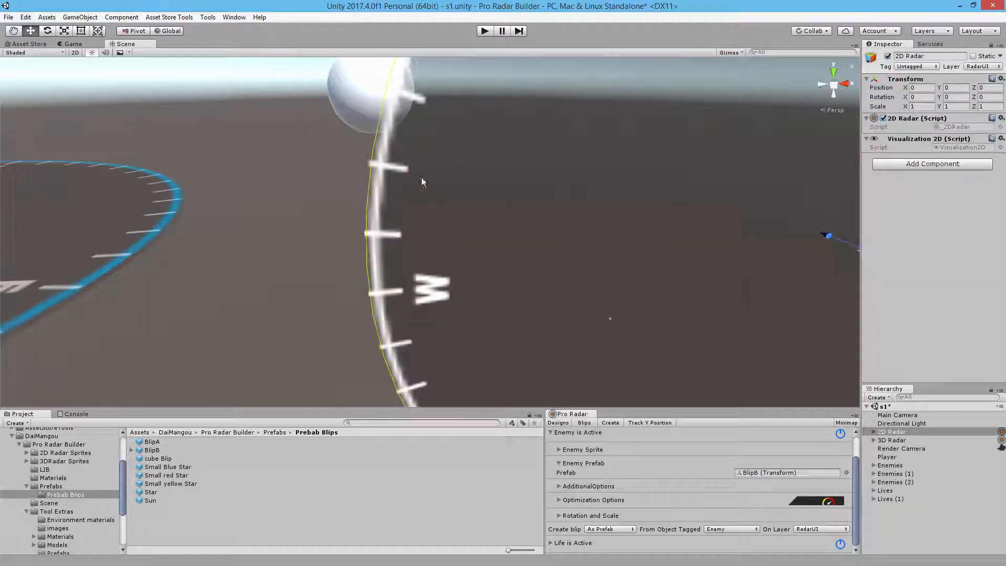
Step: Set the 2D Radar's Enemy blips to be created As Sprite and collapse the Enemy blip settings
scroll(319, 240, down, 2)
scroll(319, 240, down, 2)
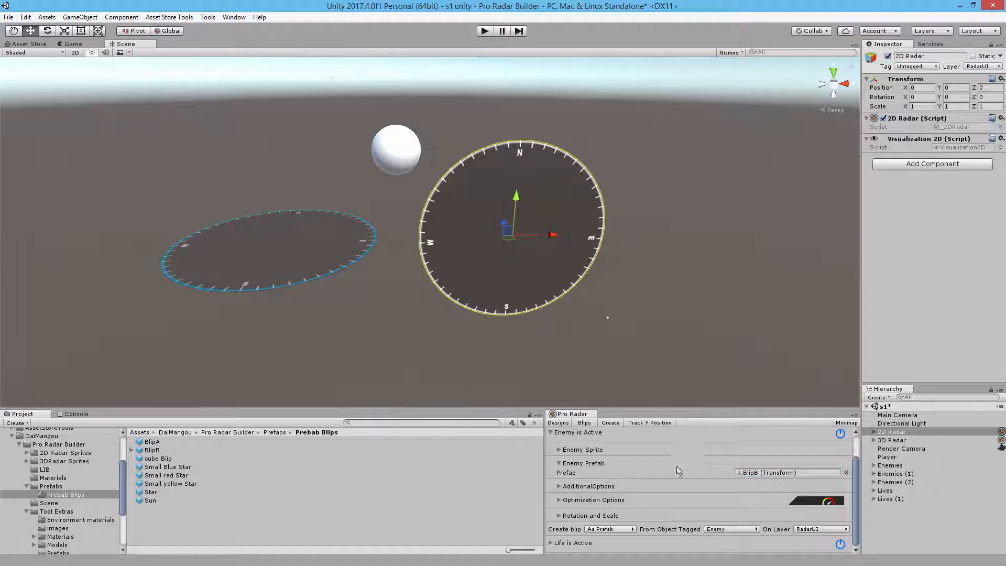
click(603, 530)
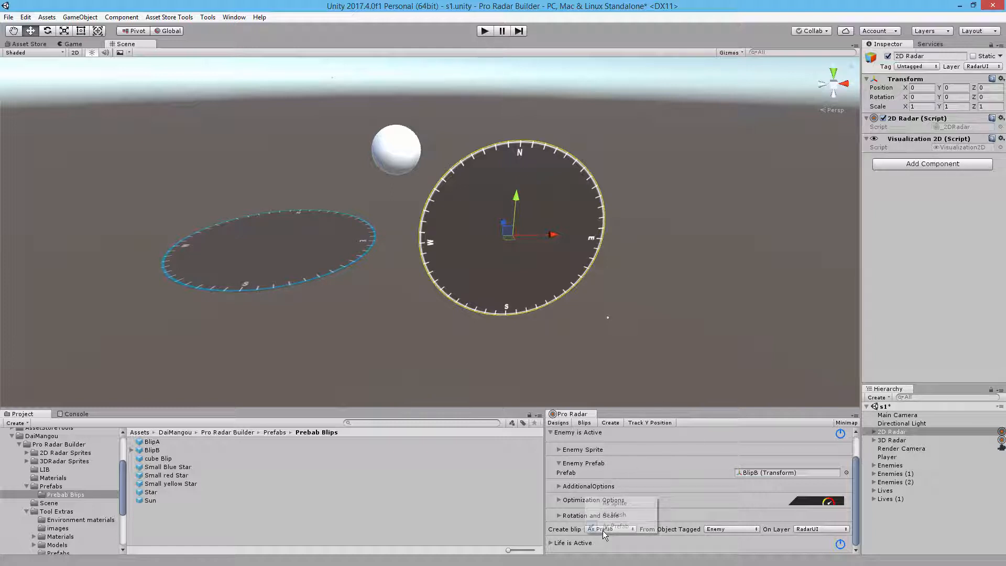
click(614, 504)
scroll(571, 495, up, 2)
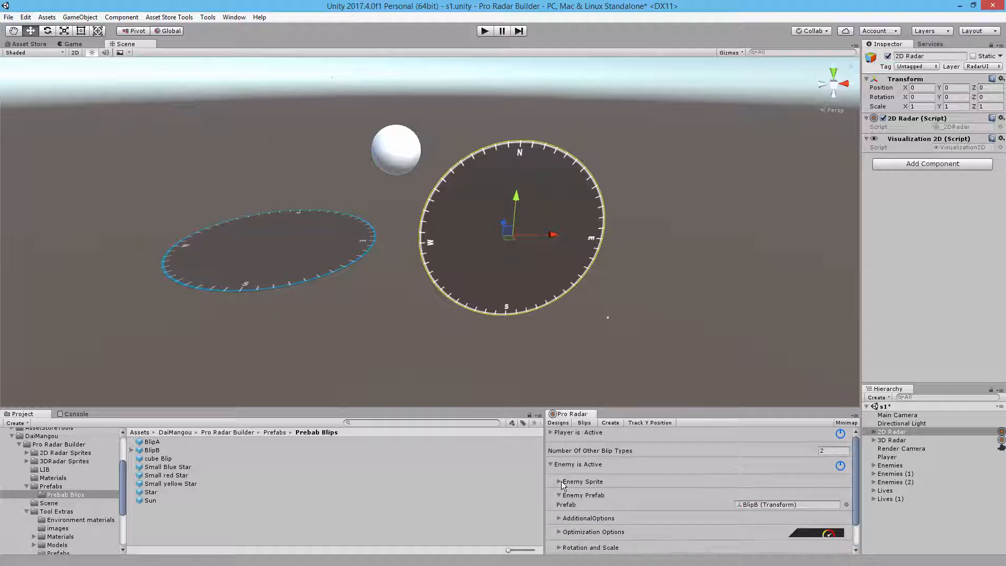
click(551, 464)
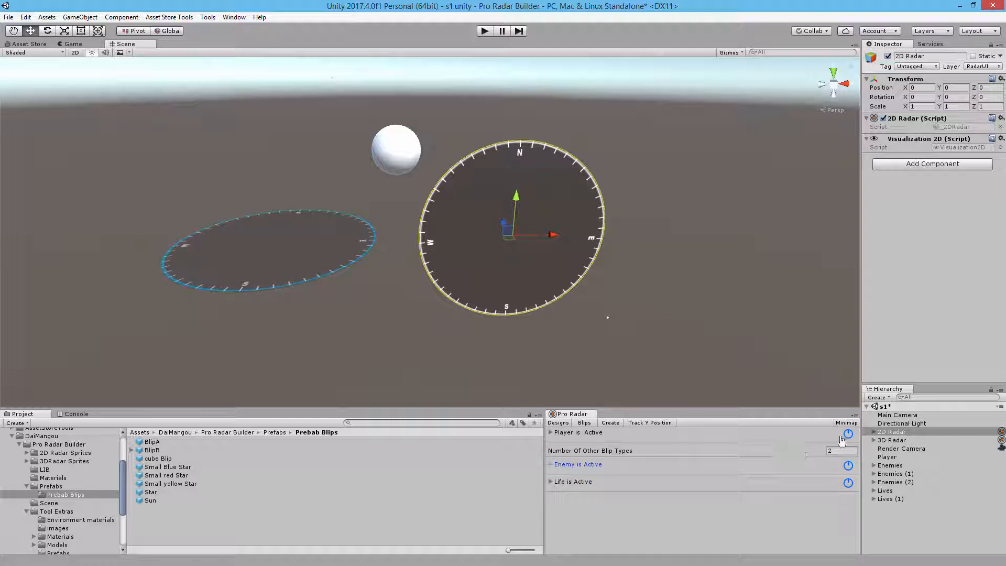
Step: Set the 3D Radar's Enemy blips to be created As Sprite
click(881, 441)
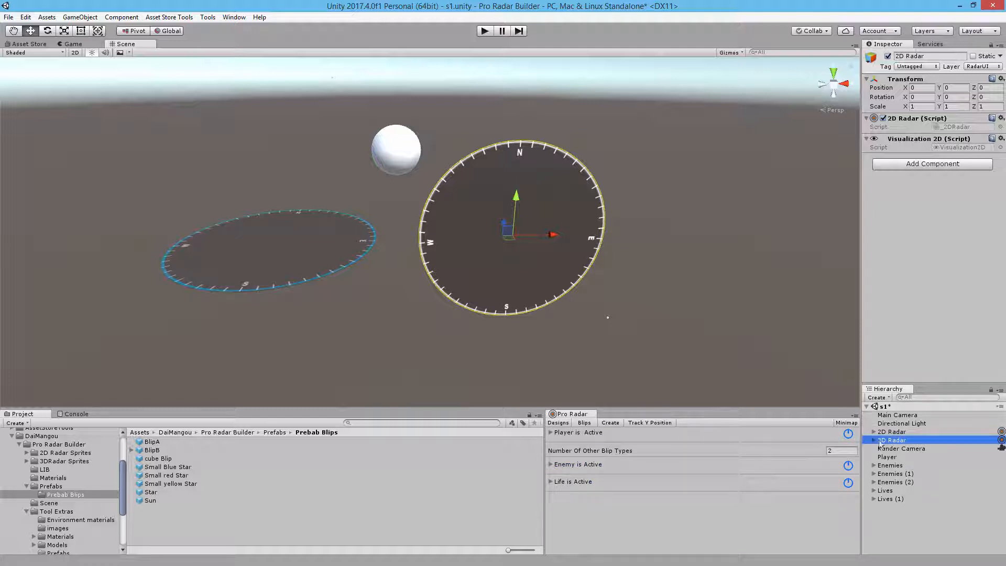
click(551, 466)
scroll(562, 479, down, 2)
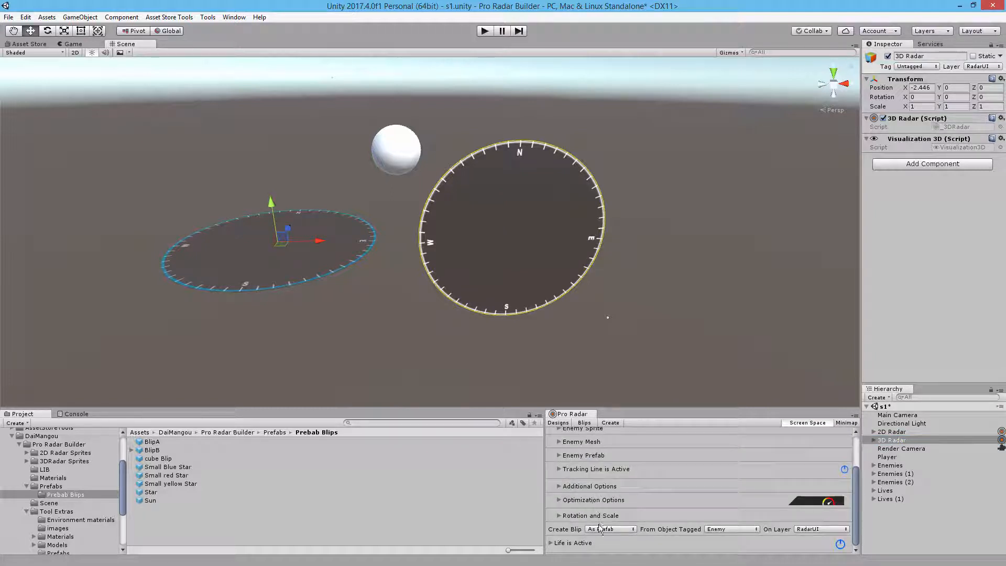
click(599, 530)
click(605, 503)
scroll(590, 486, up, 2)
Step: Run the scene, rotate the Main Camera about Y and X to watch how both radars respond, and stop play mode
click(484, 31)
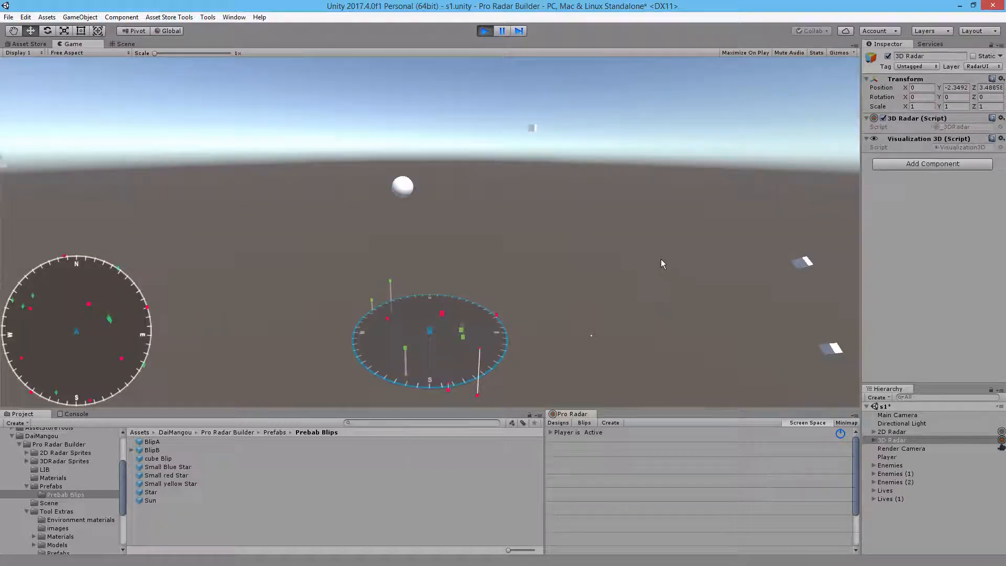
click(889, 418)
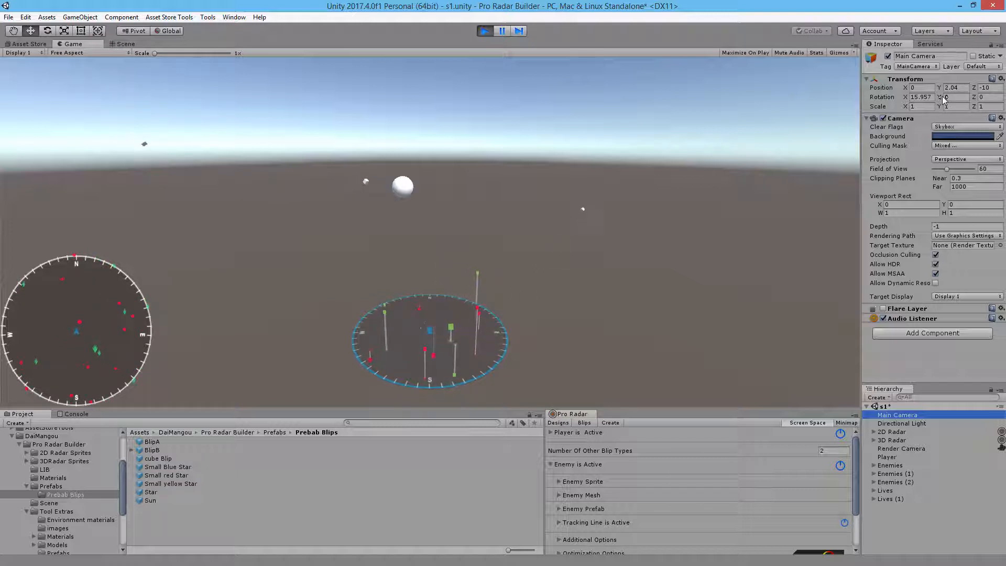
drag(939, 97, 315, 172)
drag(397, 179, 733, 173)
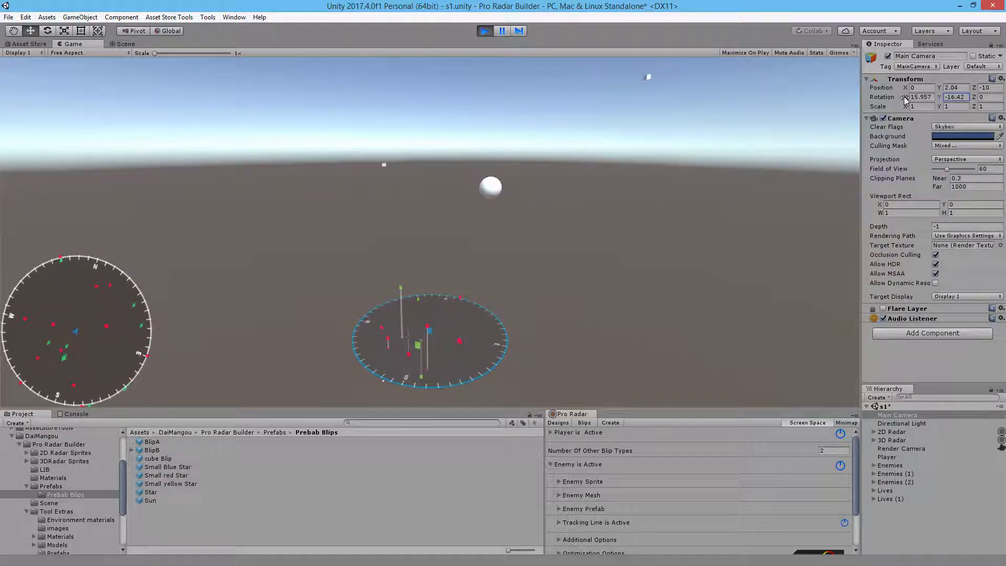
drag(906, 97, 304, 15)
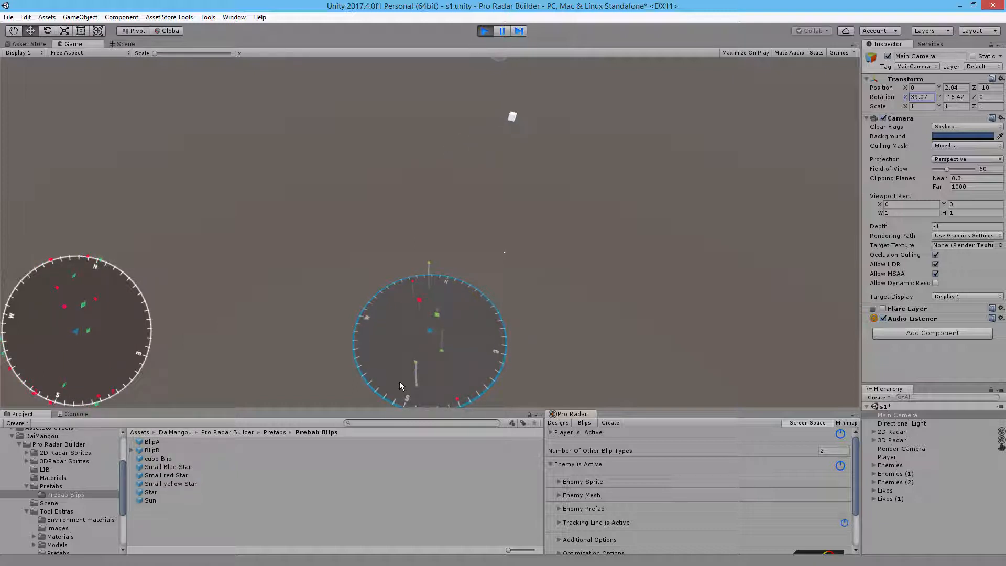
click(484, 31)
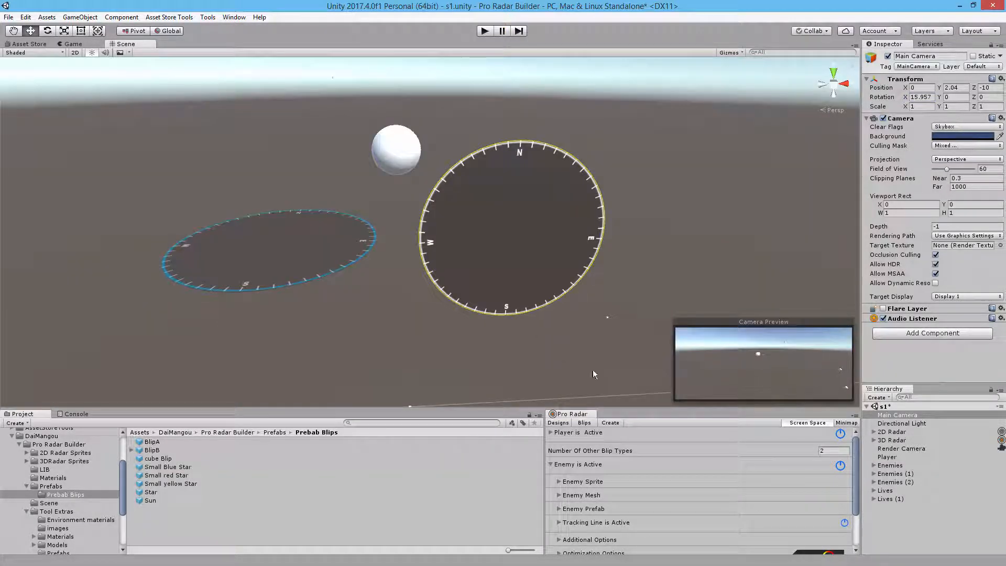
Step: Set the number of Rotation Targets in the 3D Radar's design settings to 2
click(883, 442)
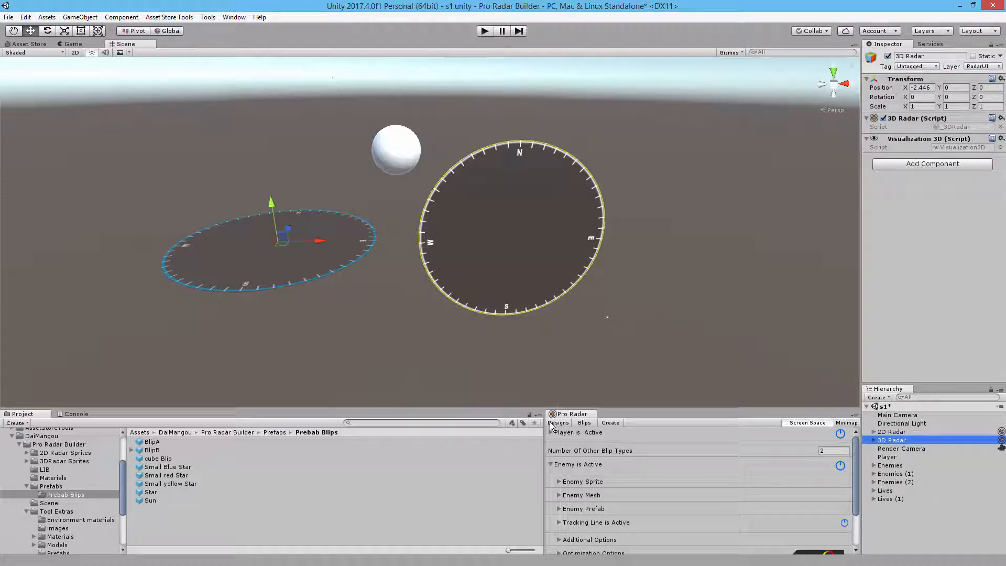
click(557, 423)
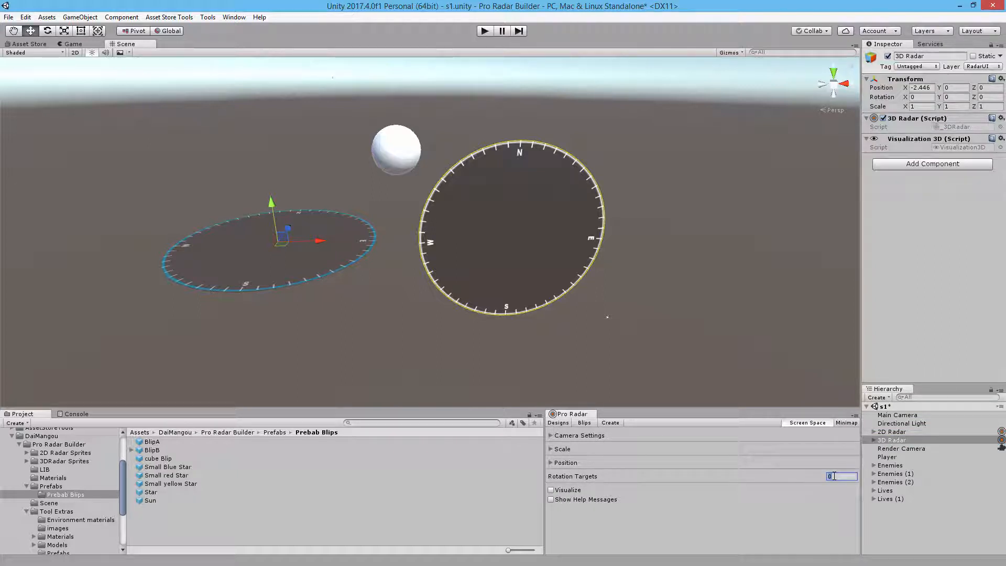
key(Return)
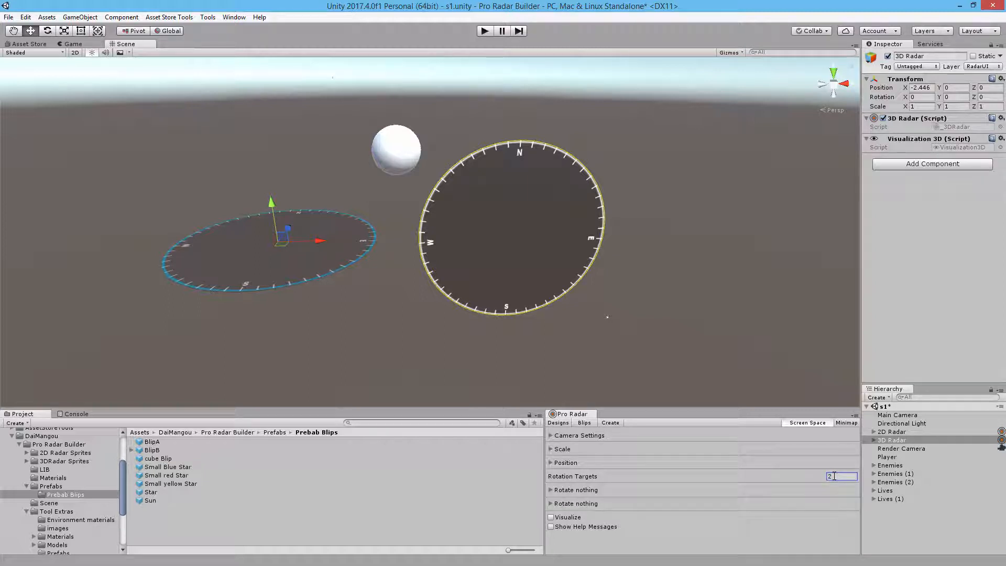
Step: Set the first rotation target to rotate the 3D Radar proportionally to the camera, and expand the second rotation target
click(551, 491)
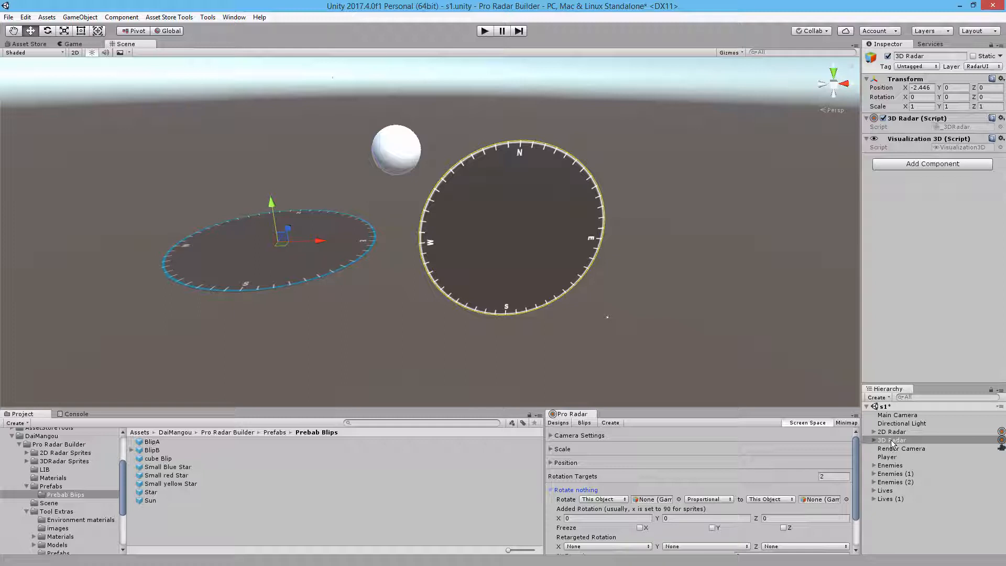
drag(892, 443, 647, 501)
drag(892, 440, 814, 500)
click(551, 491)
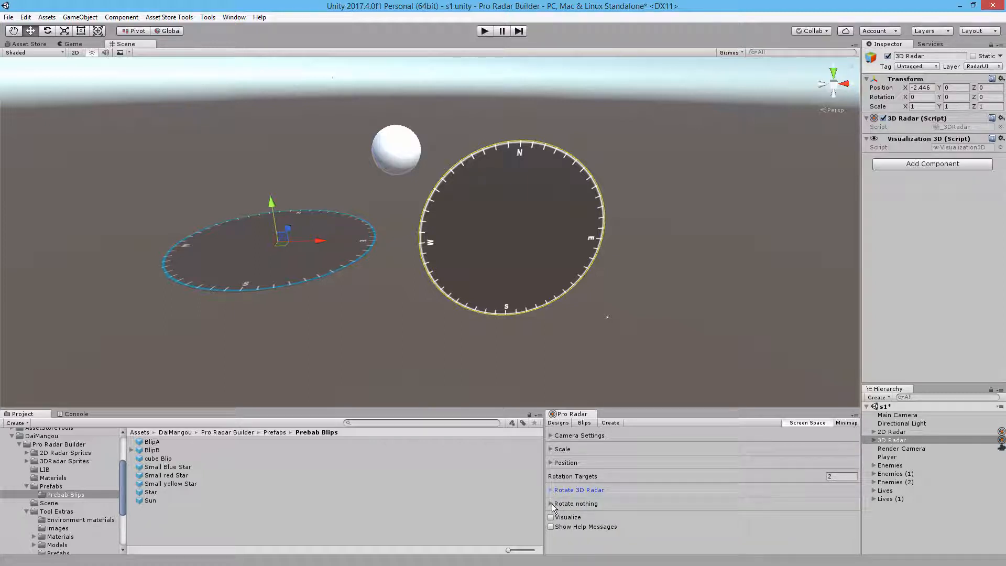
click(551, 504)
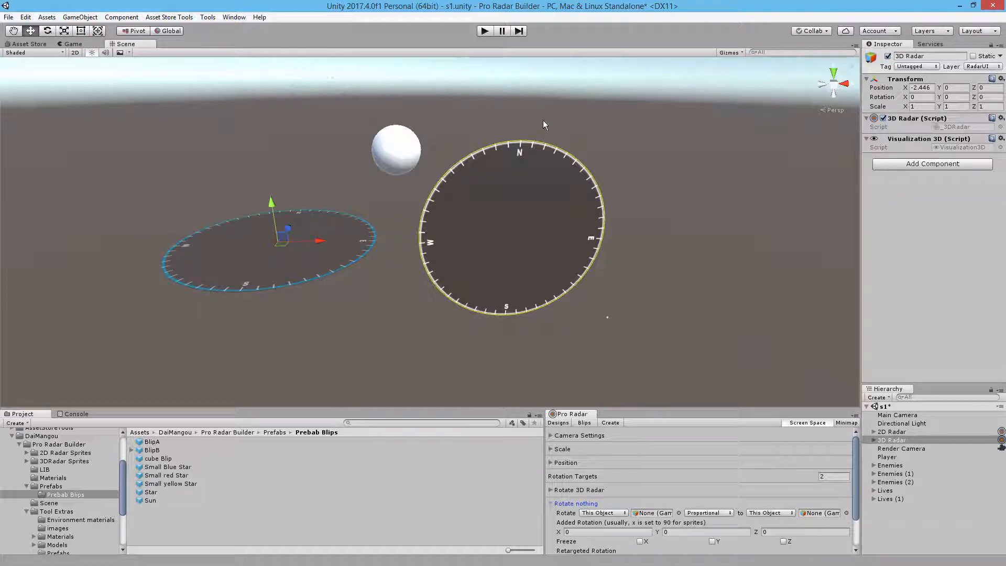
Step: Run the scene, rotate the Main Camera about Y and X to check the 3D Radar's rotation target, and stop play mode
click(485, 31)
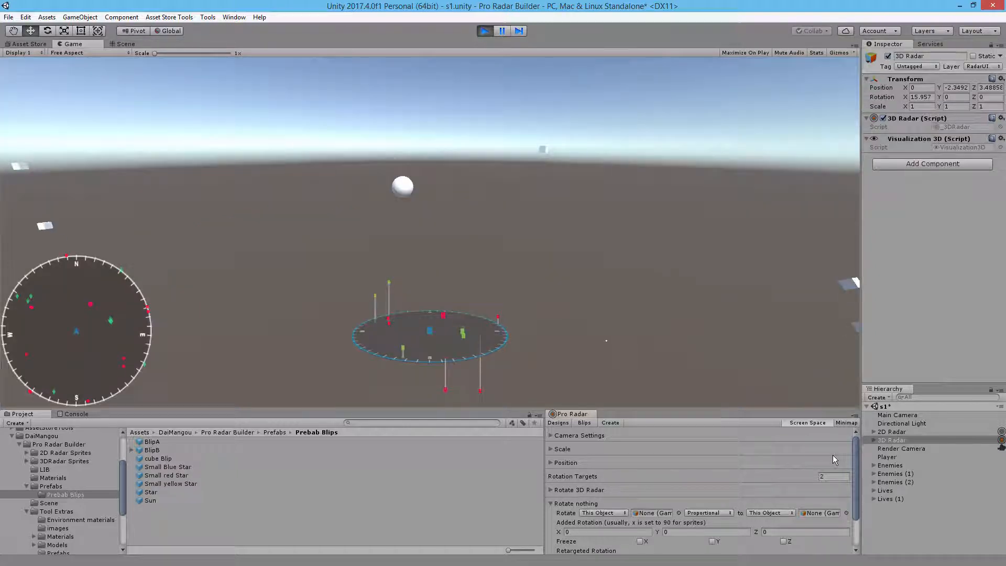
drag(903, 414, 919, 193)
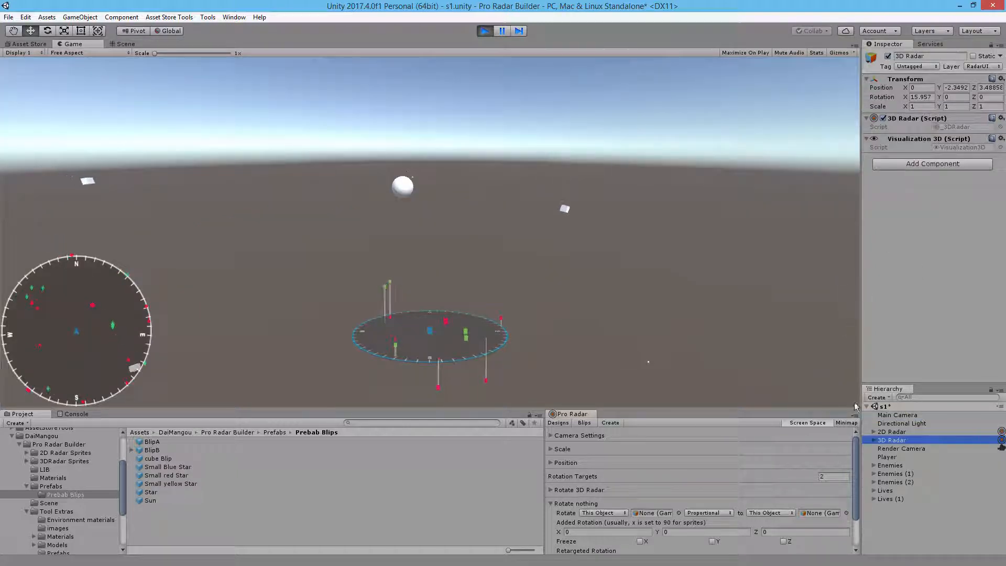
click(896, 415)
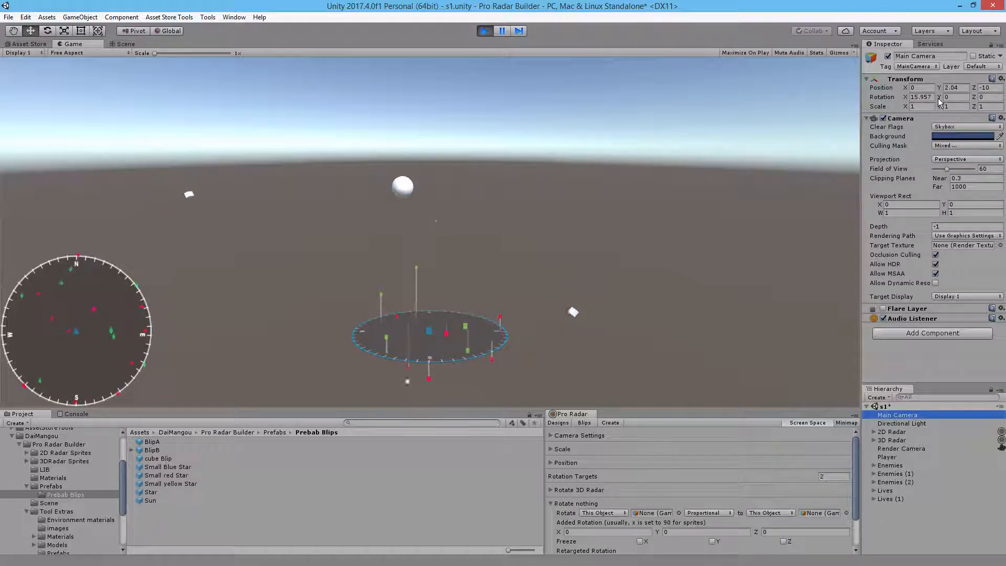
drag(931, 102, 676, 145)
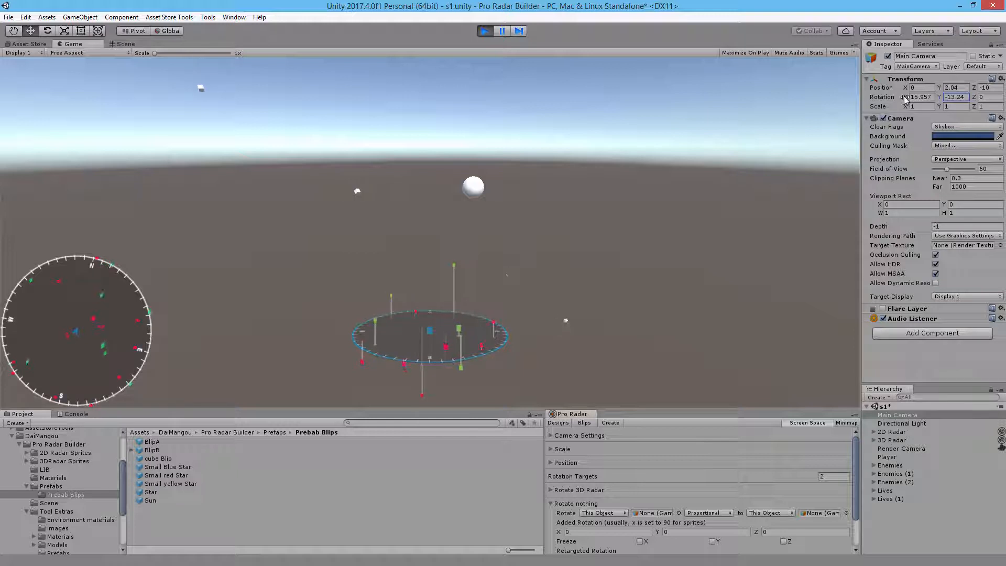
drag(867, 100, 48, 298)
drag(956, 297, 948, 297)
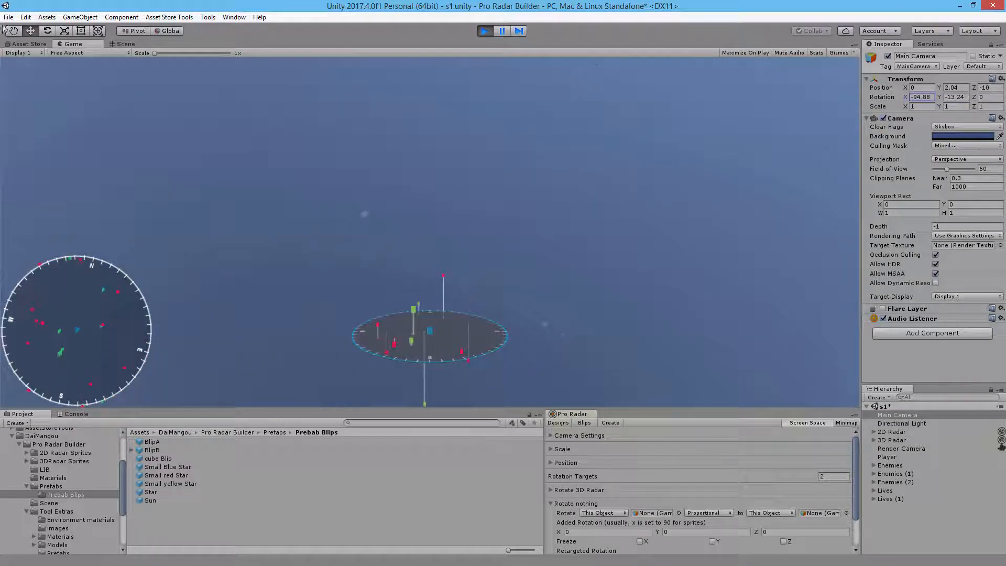
click(482, 31)
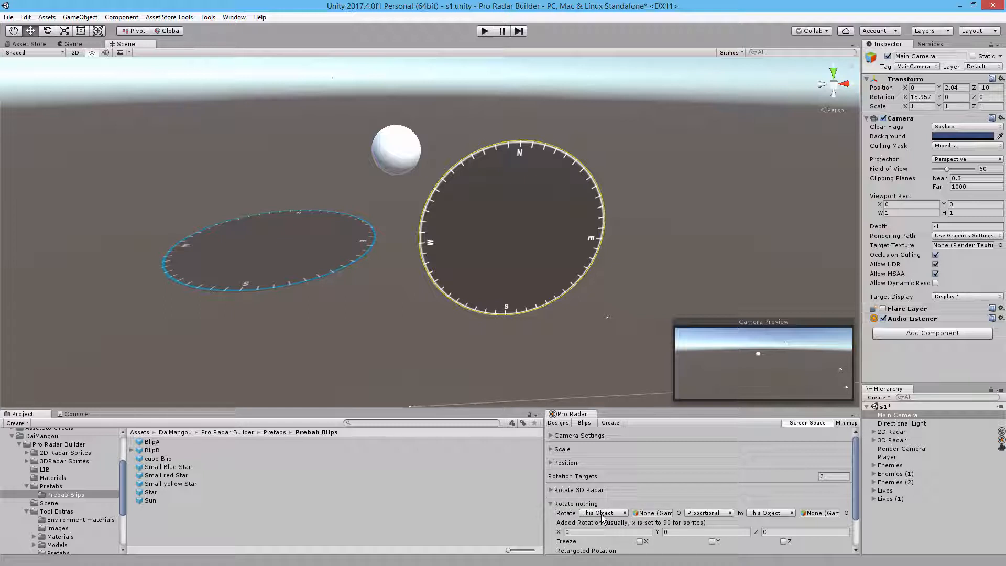
Step: Rename the 3D Radar design object Default3DRadarSprite (2) to Compass
click(874, 439)
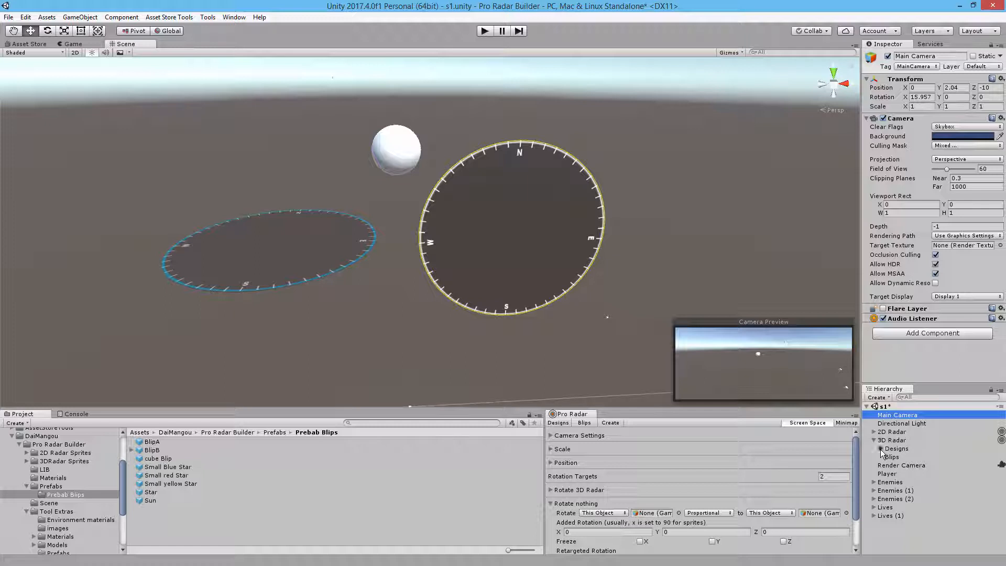
click(881, 449)
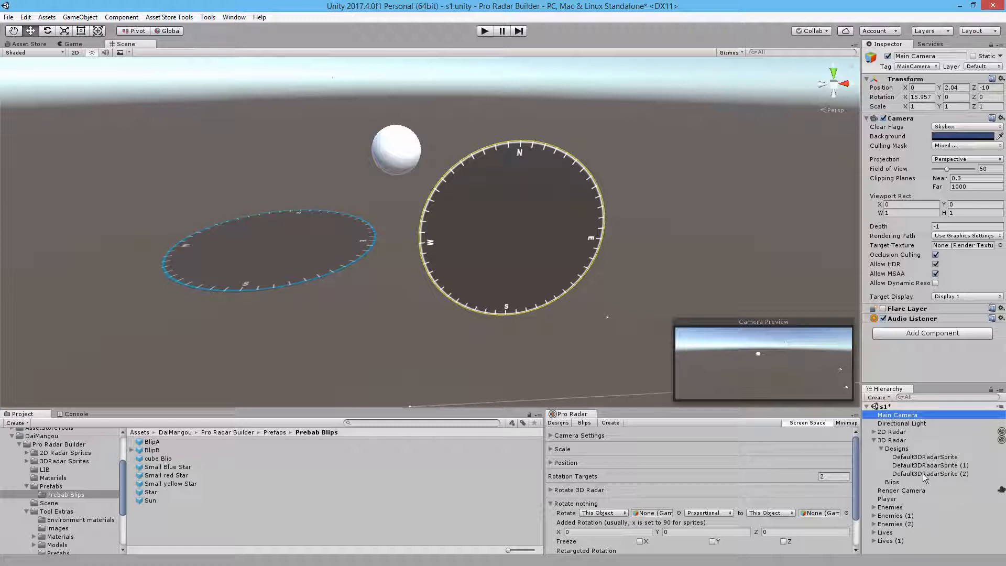
click(922, 473)
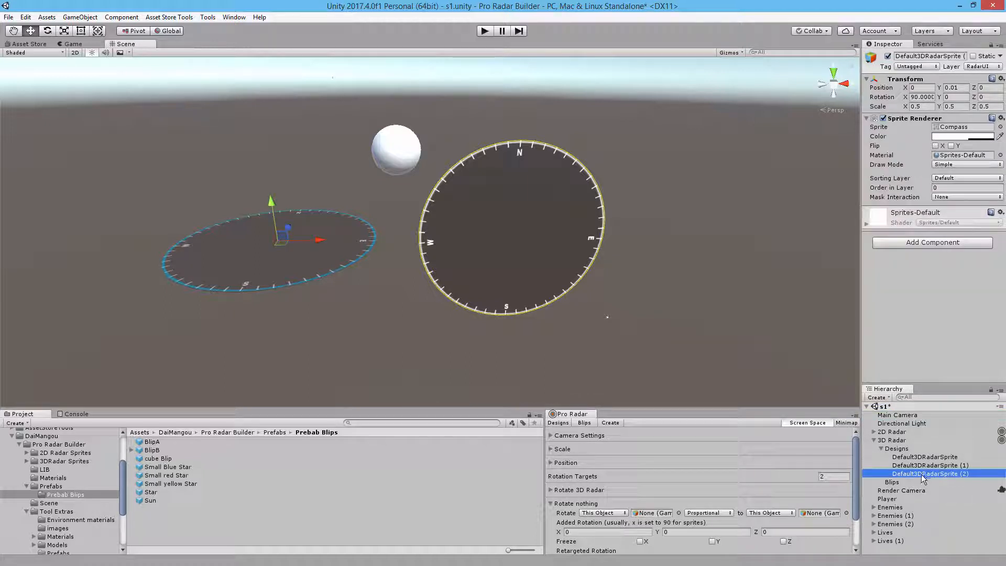
click(934, 55)
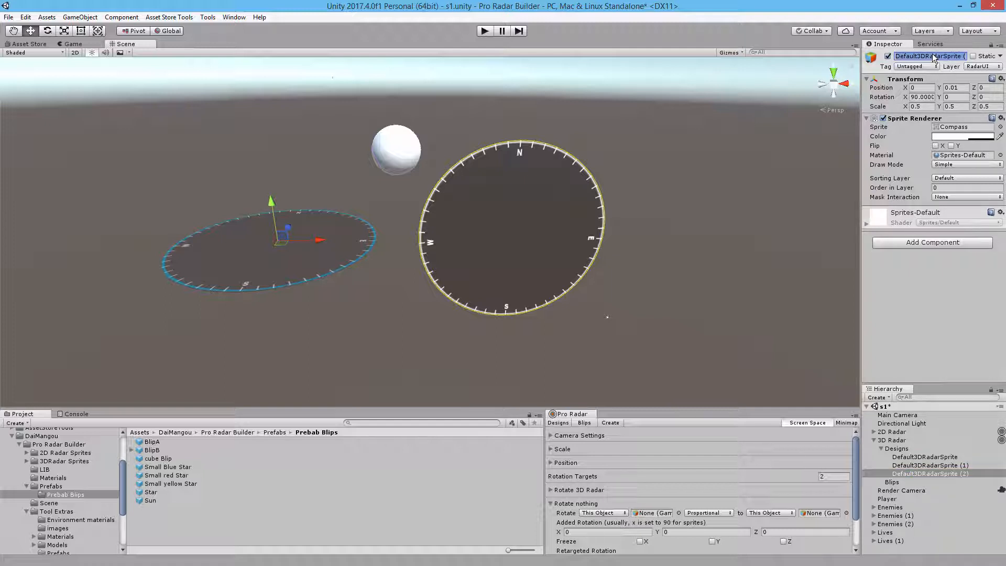
text(Compass)
key(Return)
Step: Set the second rotation target to rotate the Compass object proportionally to the Player
drag(885, 474, 645, 513)
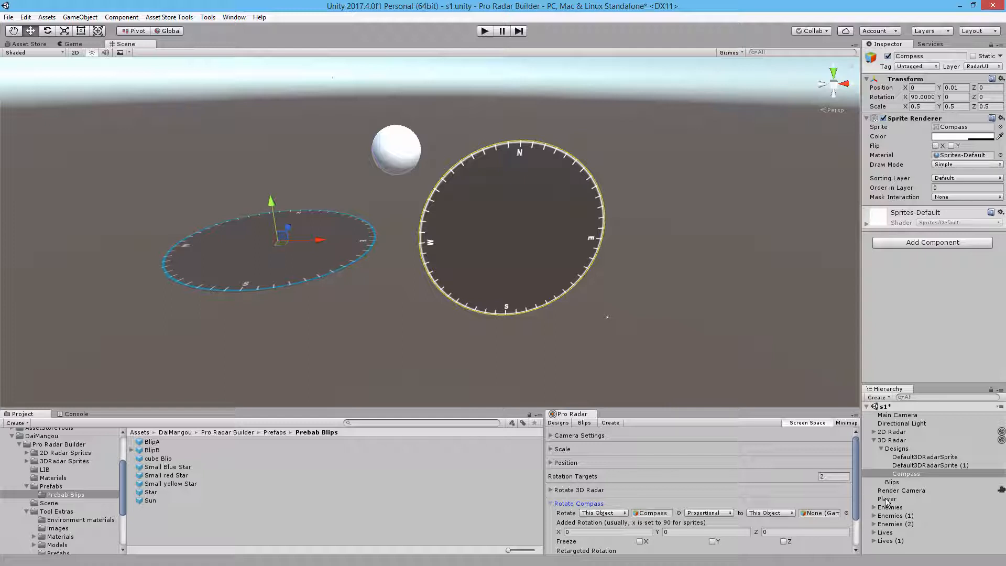
drag(885, 501, 817, 518)
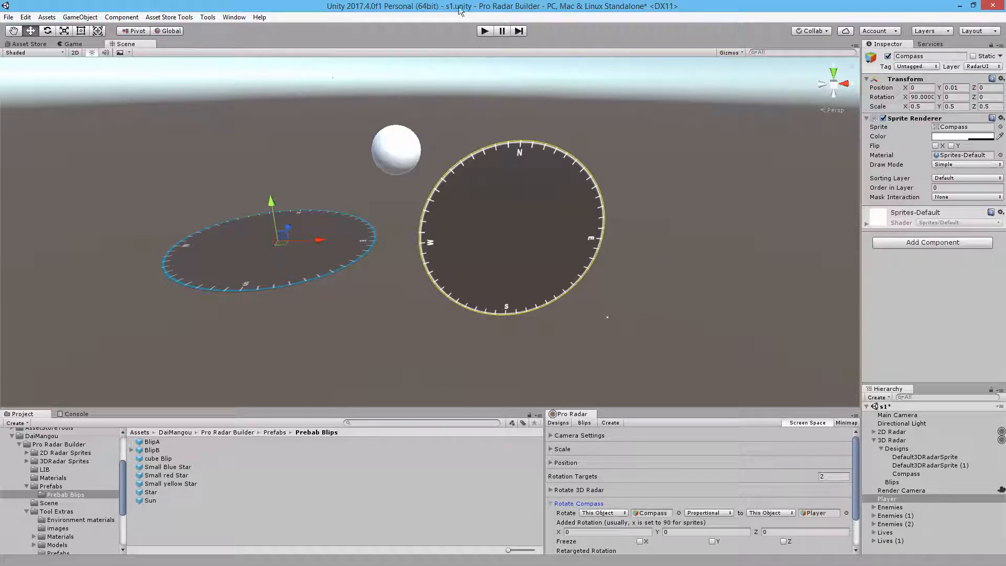
Step: Run the scene, set the Compass rotation target's added X rotation to 90, and inspect the Compass object's rotation
click(485, 33)
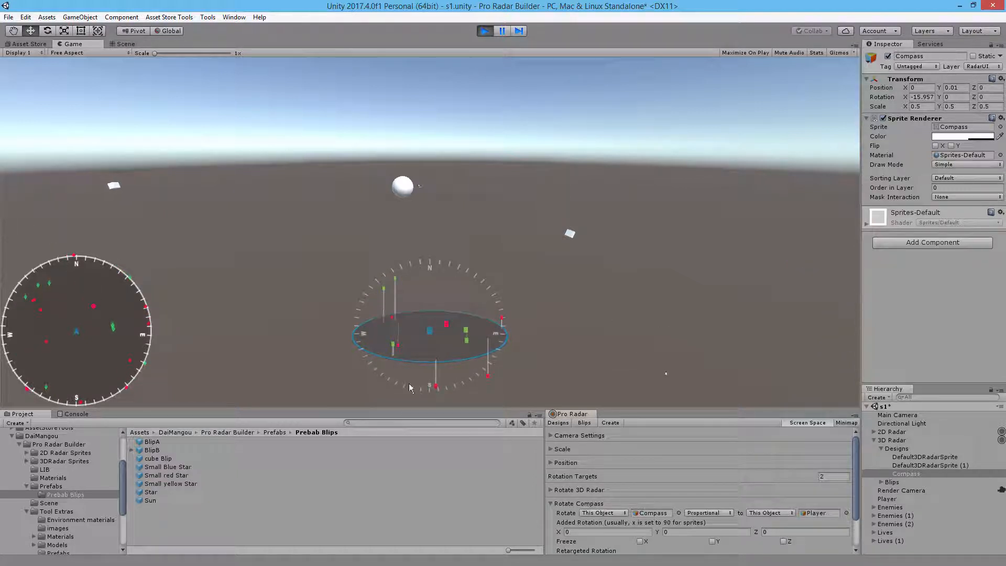
click(588, 533)
text(90)
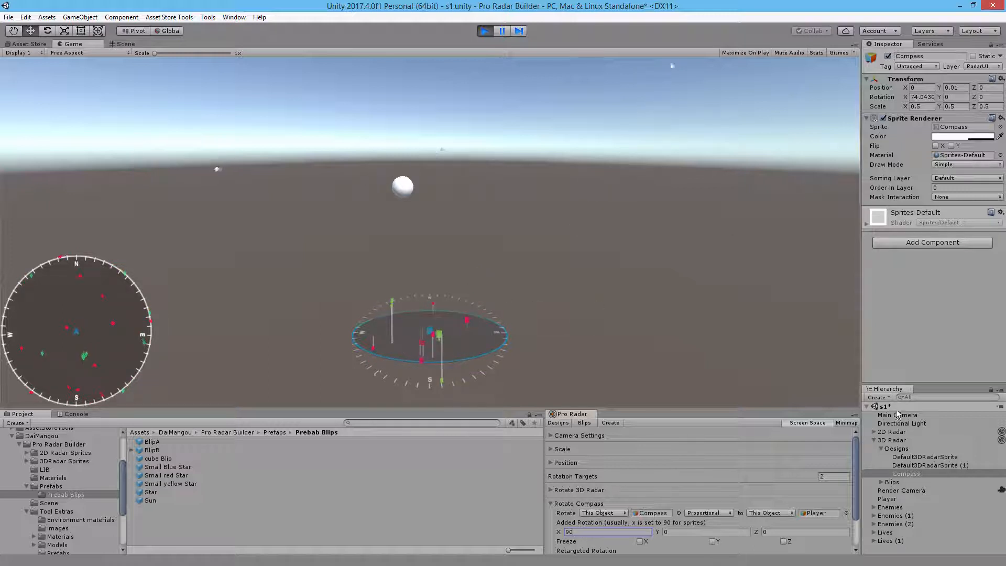
click(906, 473)
click(920, 96)
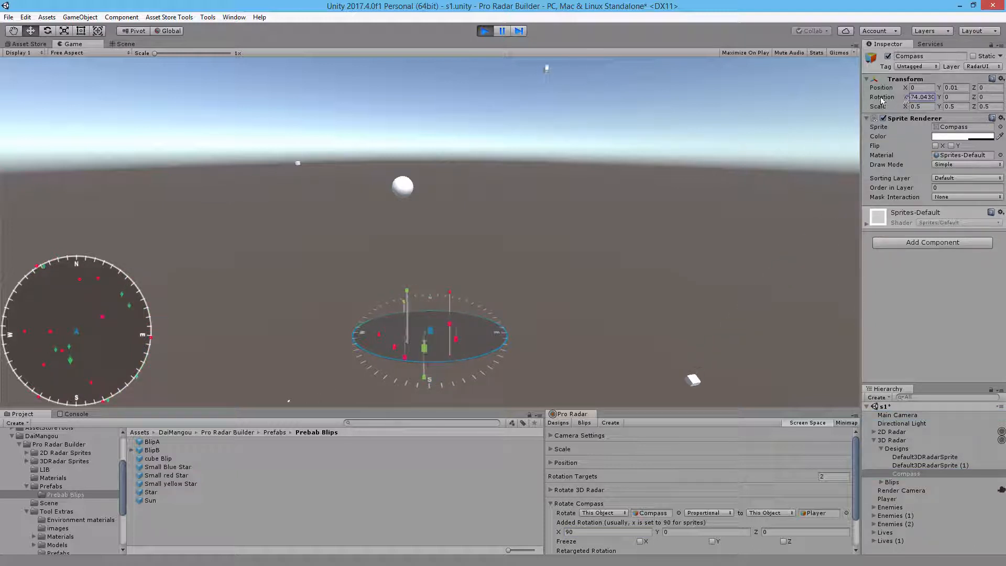
Step: Vary the Main Camera's X rotation between negative and positive angles, ending at 24.2, to check how the compass follows
click(893, 415)
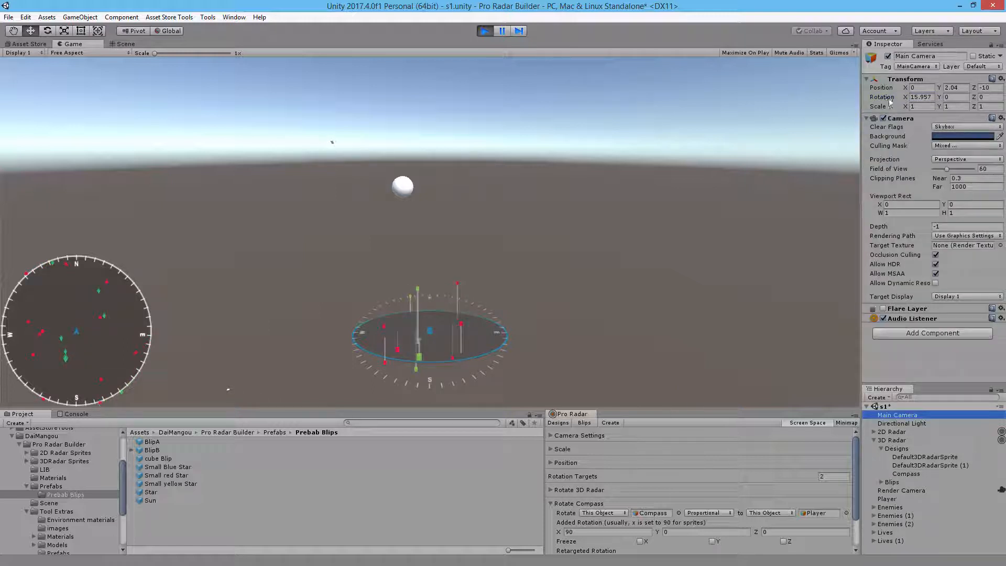
click(917, 98)
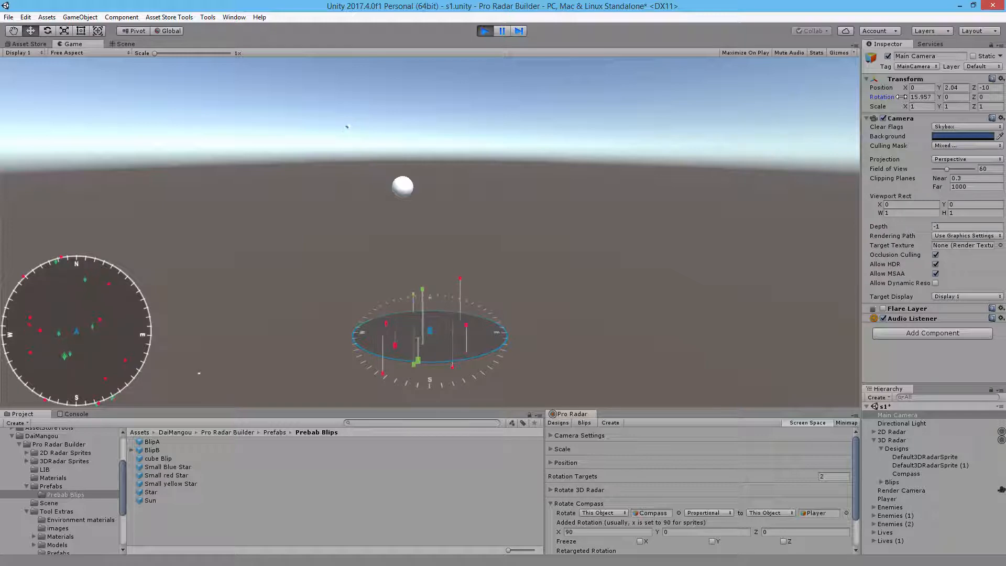
text(-37.5)
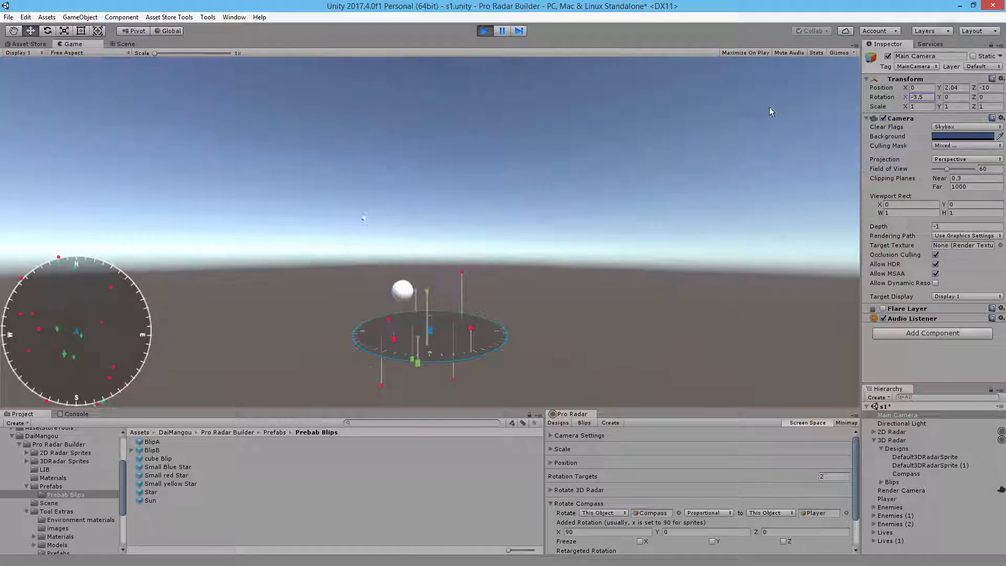
key(BackSpace)
key(BackSpace)
key(BackSpace)
key(BackSpace)
key(BackSpace)
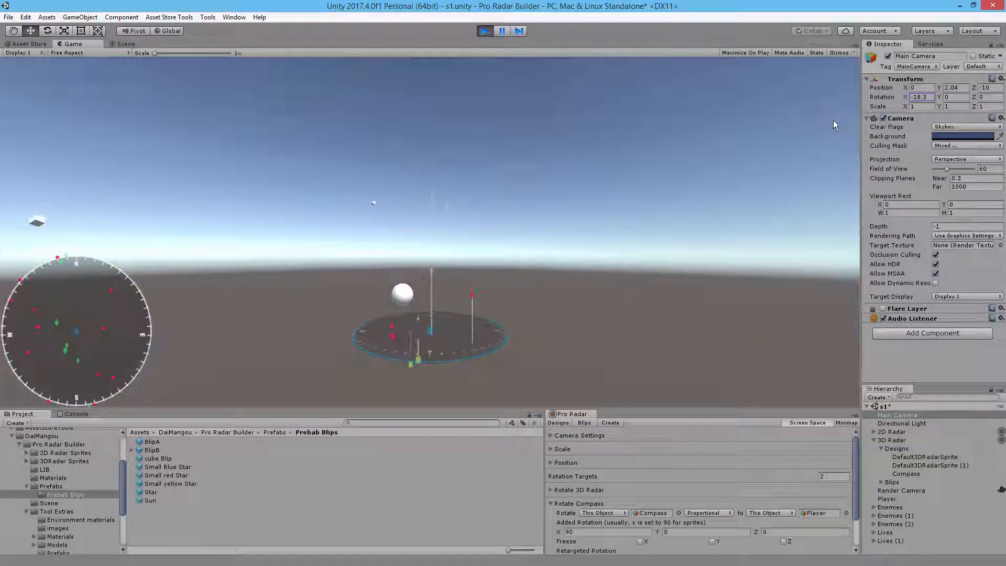
text(32.1)
key(BackSpace)
key(BackSpace)
key(BackSpace)
key(BackSpace)
text(24.2)
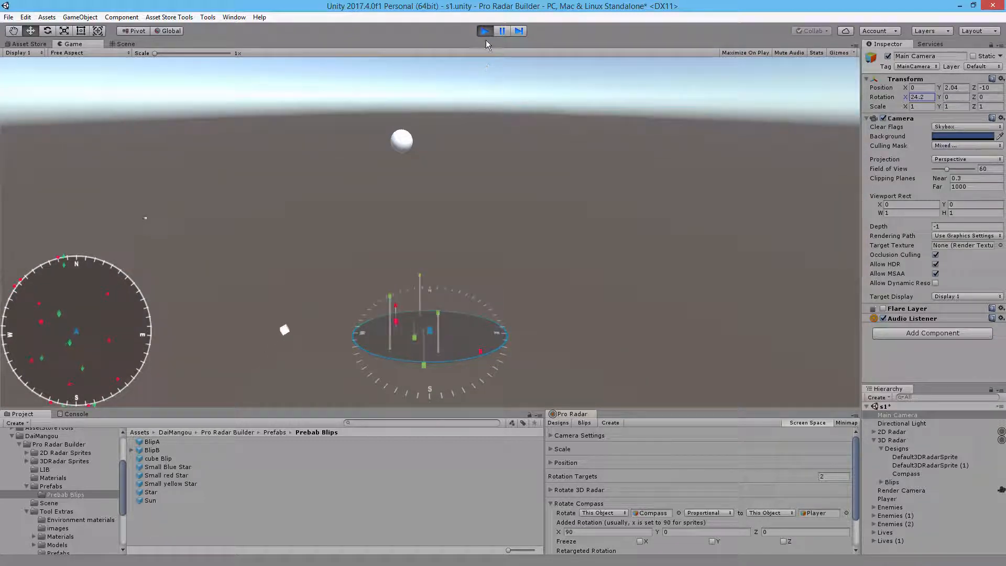
Step: Try the Compass rotation target with 3D Radar as its reference and X, Y and Z frozen, and stop play mode
click(893, 440)
drag(836, 475, 820, 515)
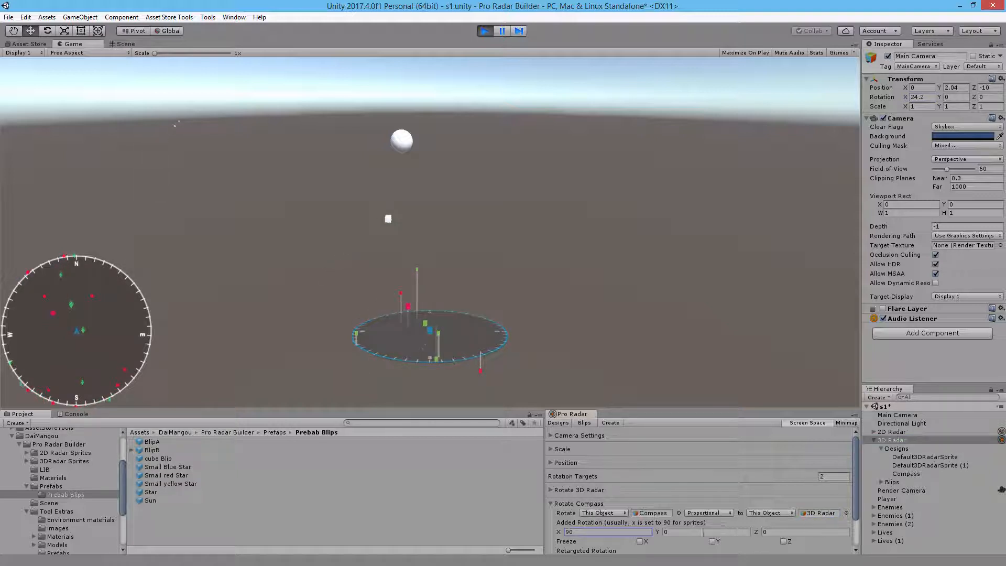
click(639, 543)
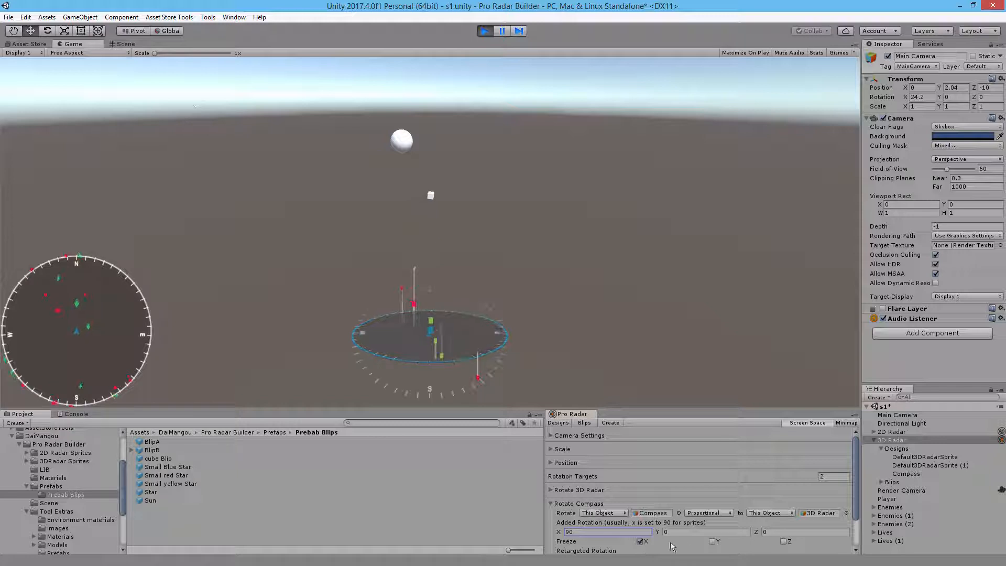
click(713, 542)
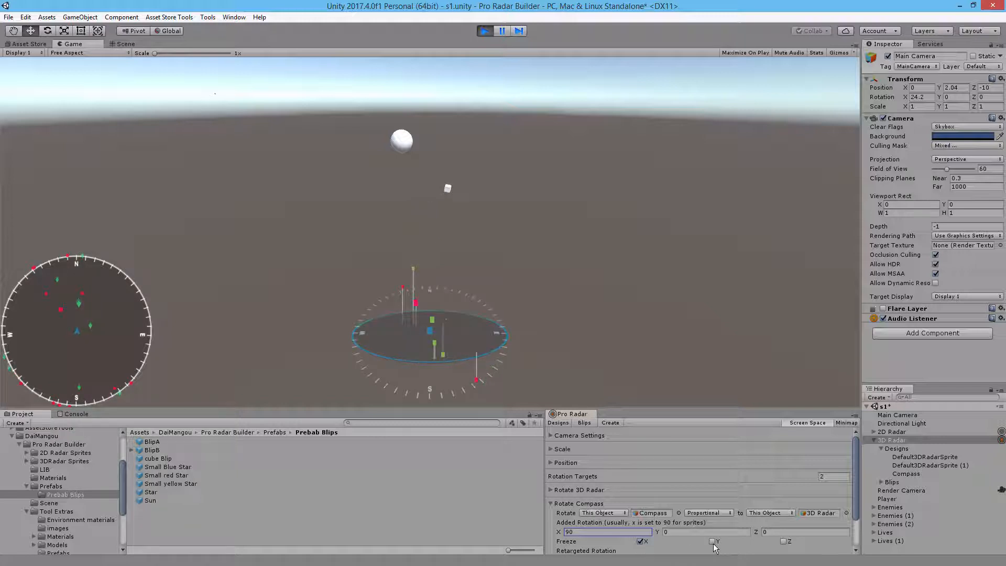
click(783, 541)
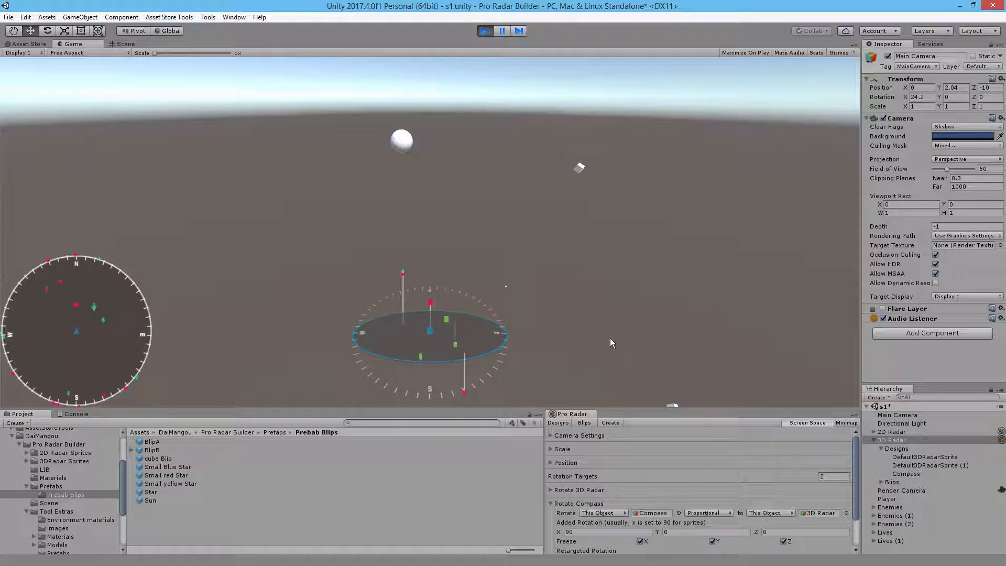
click(487, 29)
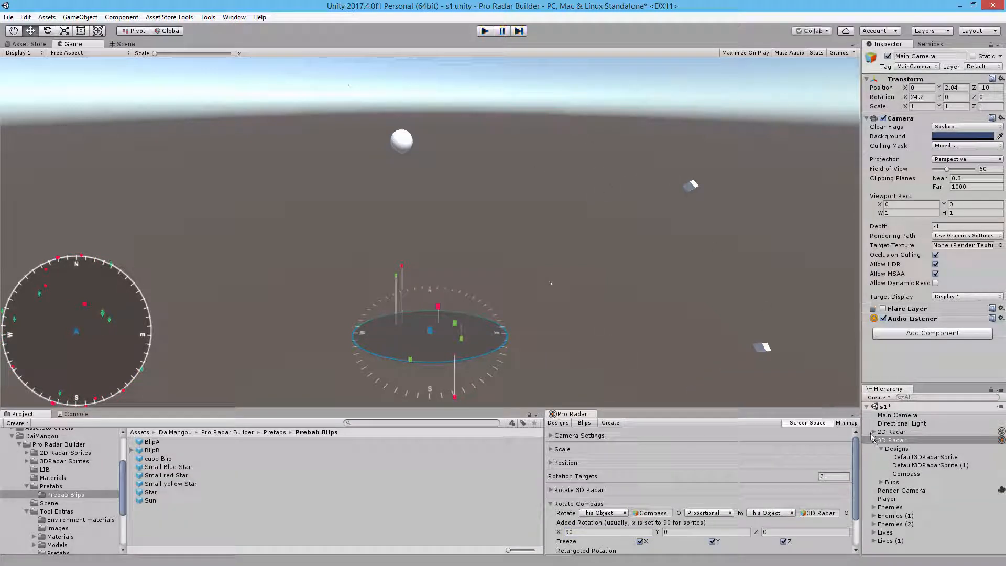
Step: Make the Compass target rotate proportionally to 3D Radar with X, Y and Z frozen, and collapse its settings
drag(813, 497, 826, 519)
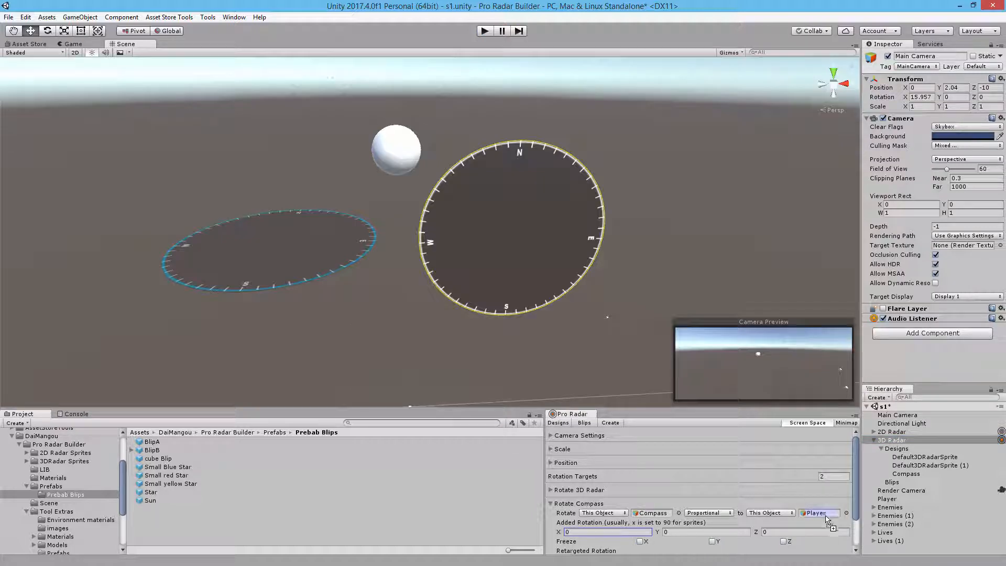
click(641, 541)
click(712, 542)
click(784, 542)
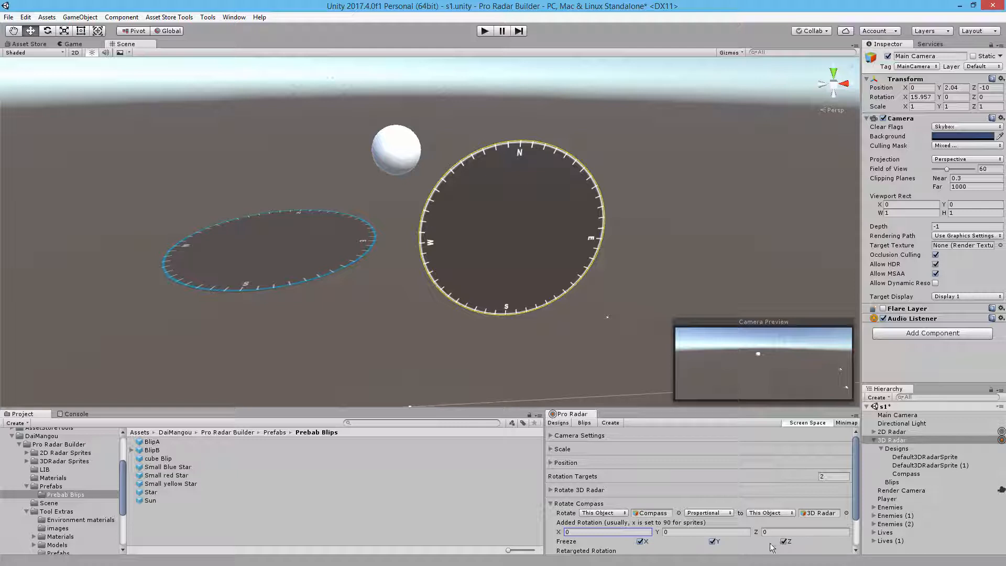
click(551, 504)
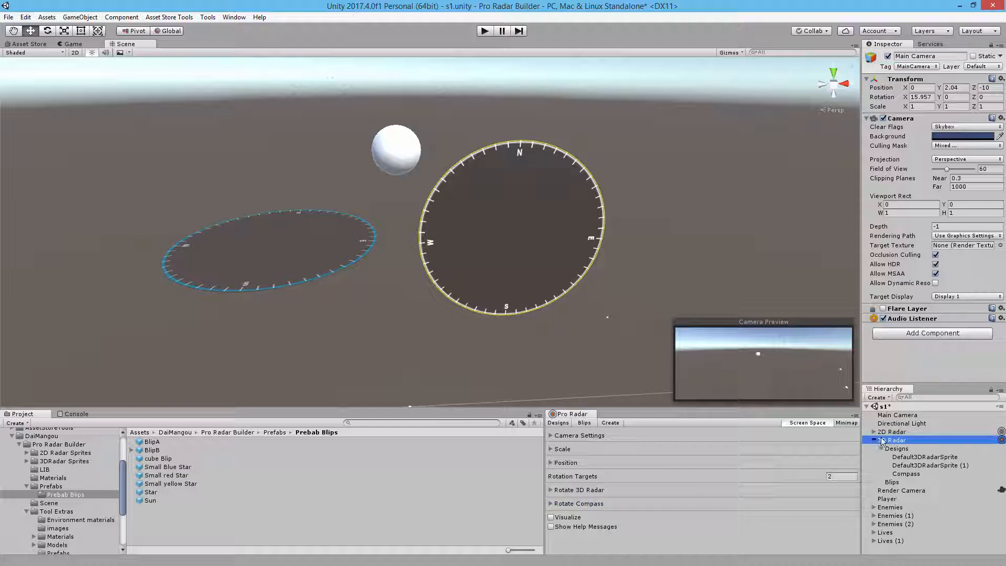
Step: Collapse the 3D Radar hierarchy, select the 2D Radar, and set its number of rotation targets to 2
click(874, 440)
click(889, 433)
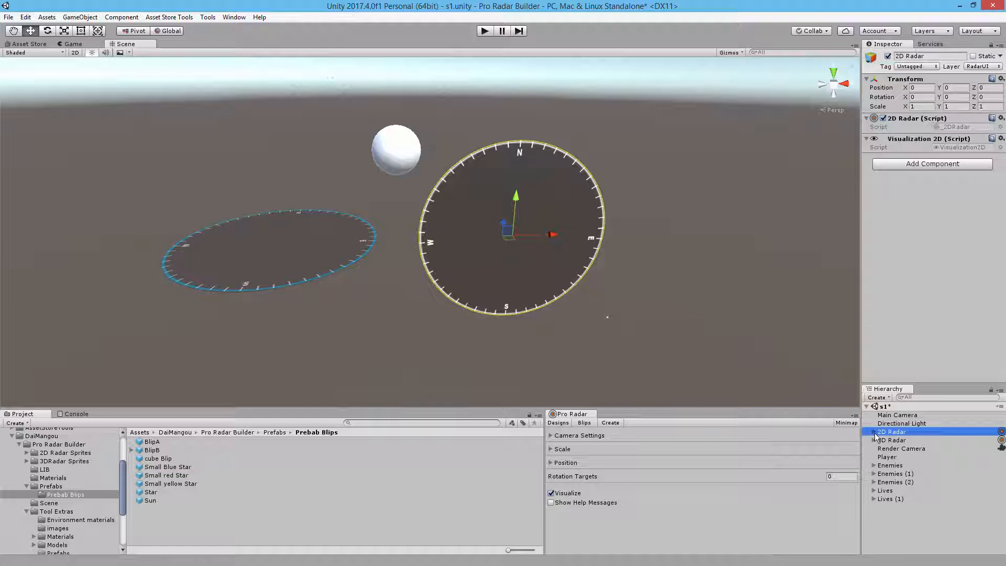
click(841, 476)
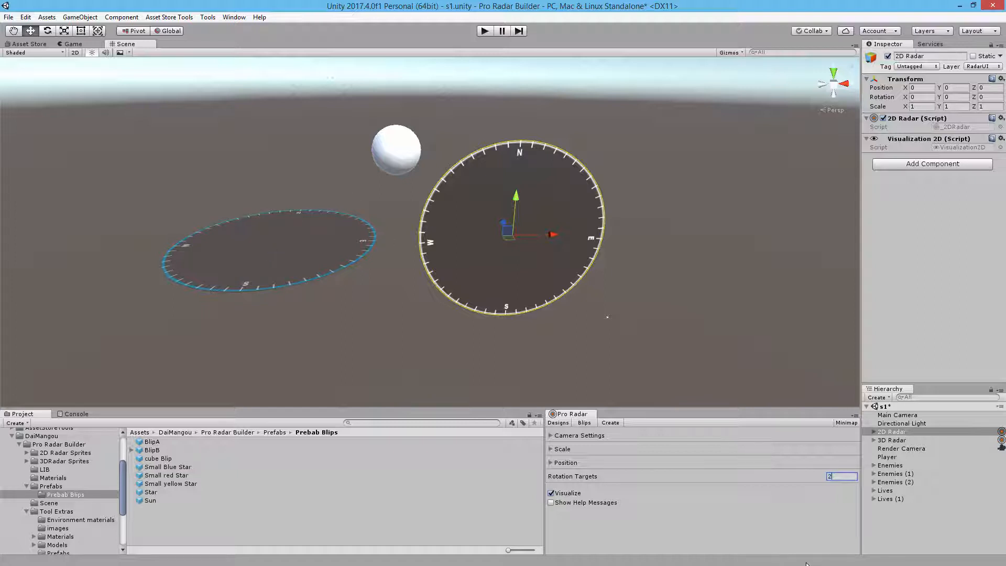
key(Return)
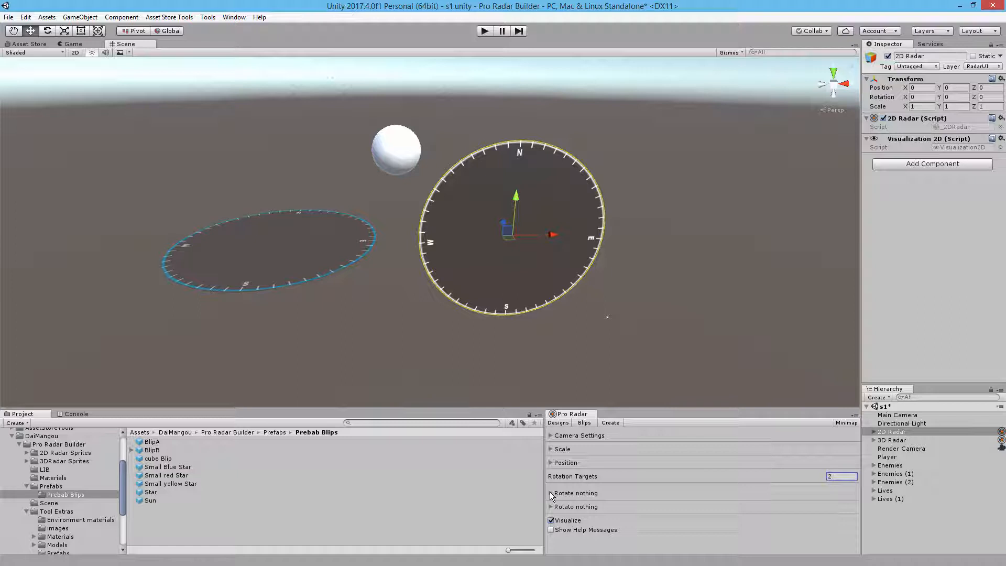
Step: Run the scene and set the 2D Radar's first rotation target to rotate DefaultRadarSprite (1) proportionally to the Player
click(482, 31)
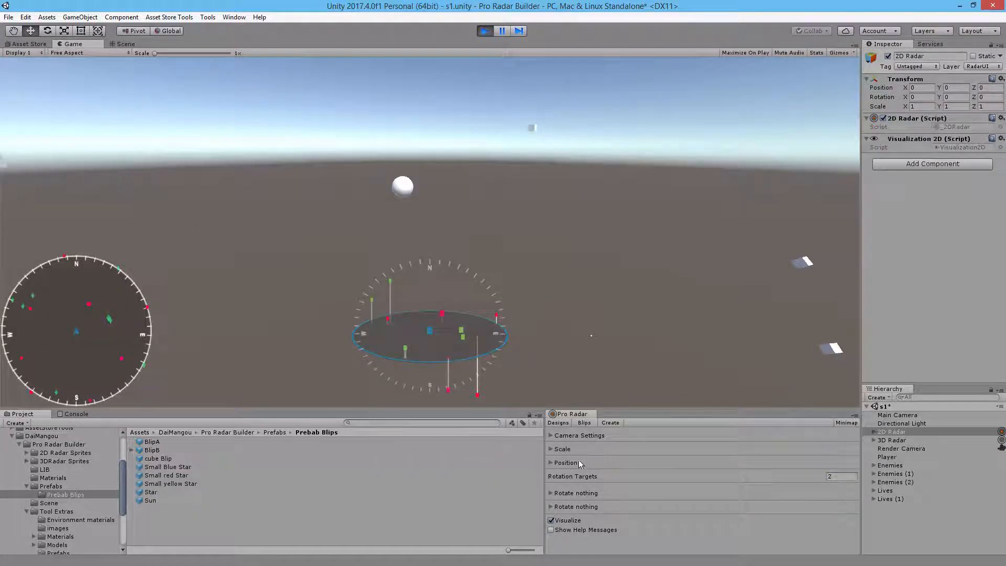
click(550, 493)
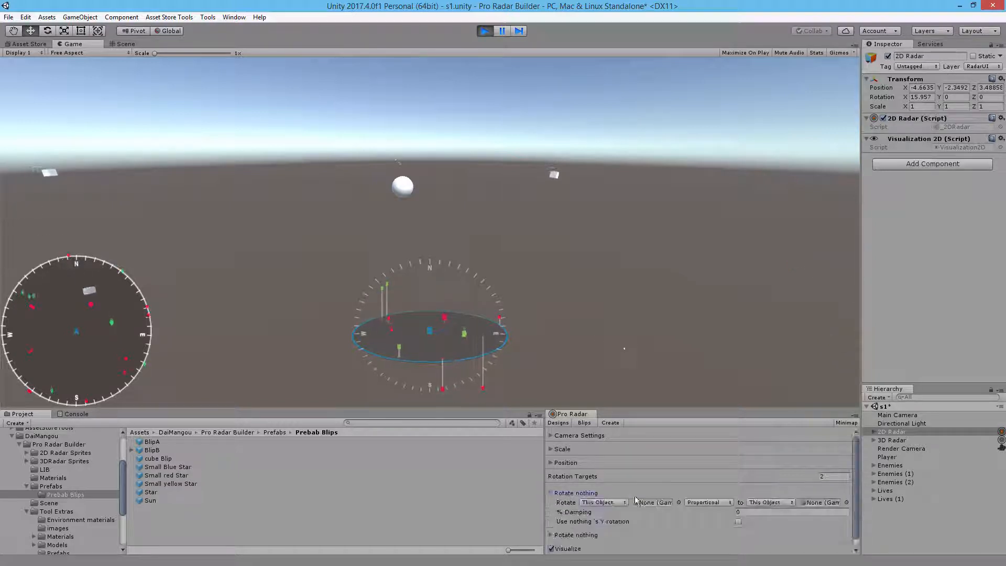
click(876, 432)
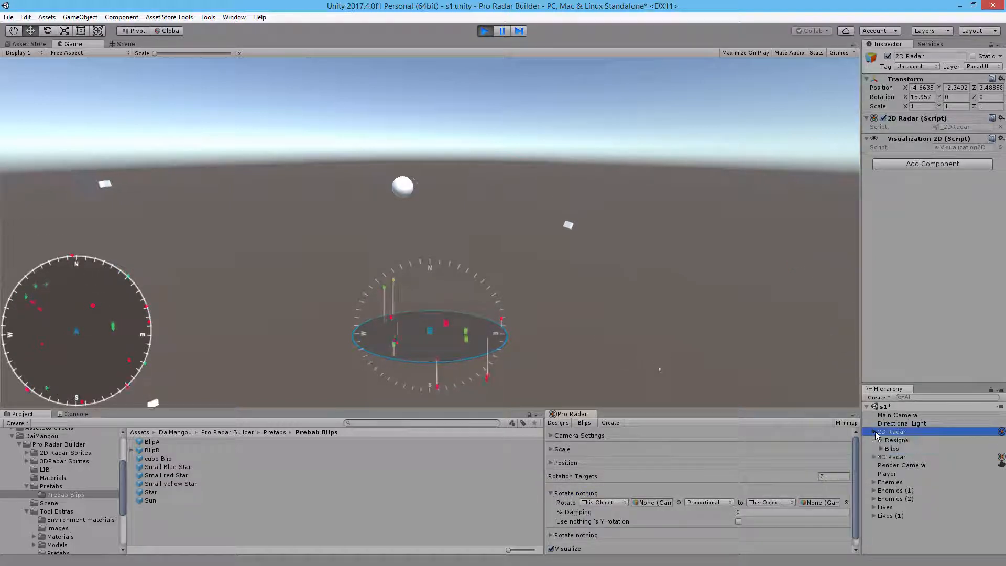
click(874, 431)
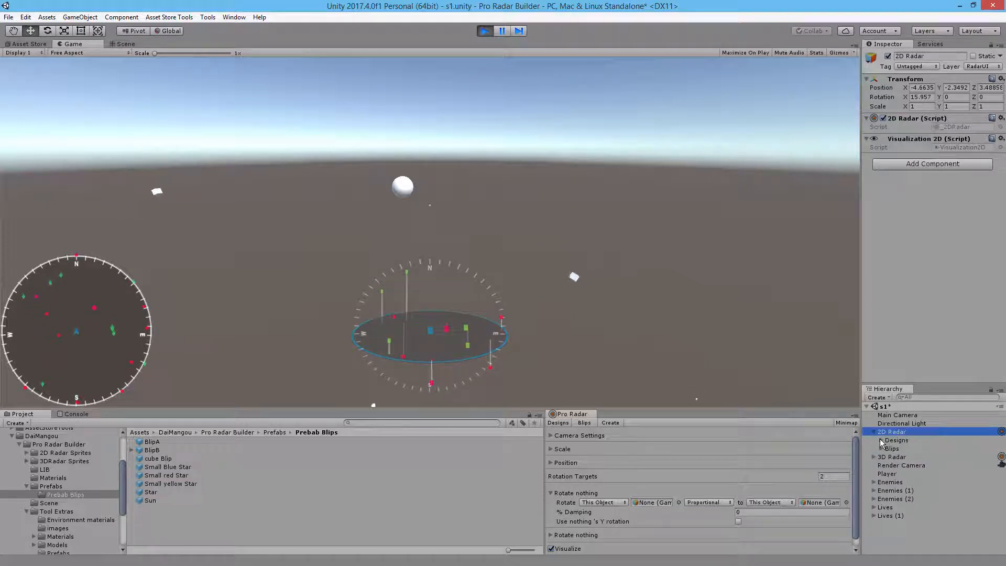
click(880, 440)
click(913, 457)
drag(872, 465, 659, 504)
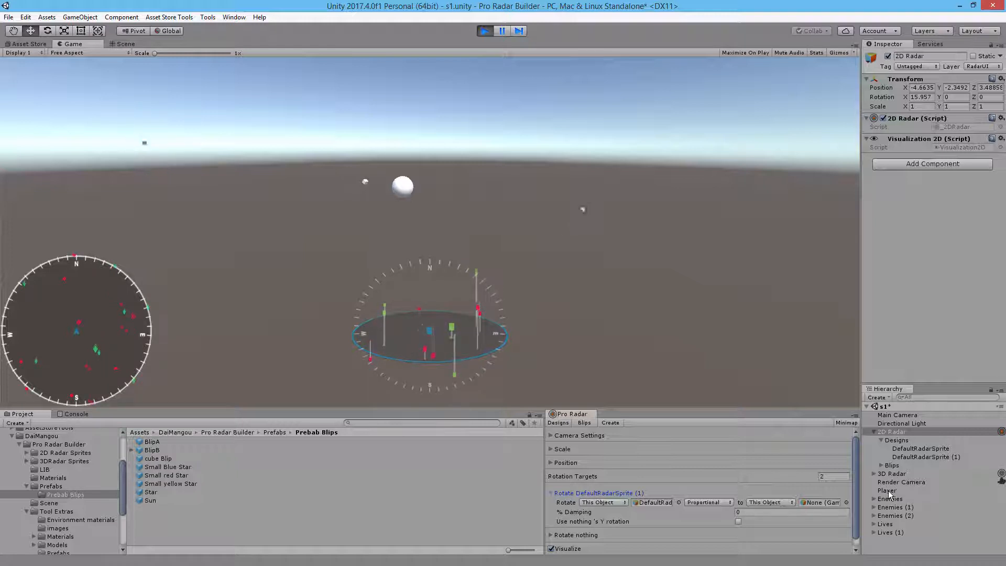
drag(887, 493, 824, 510)
drag(819, 504, 819, 504)
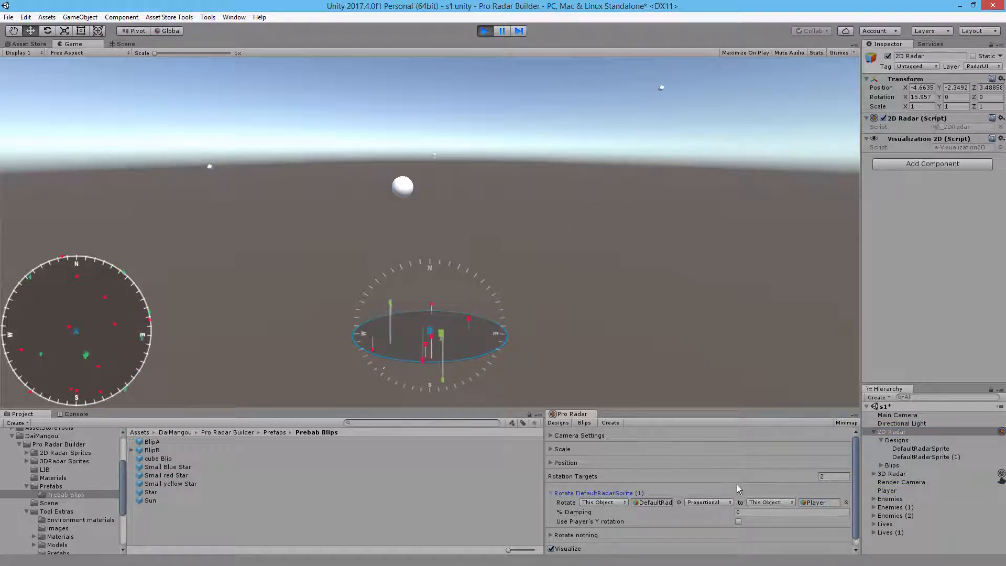
Step: Rotate the Player about Y to about 86 degrees to check the 2D Radar's rotation target
click(894, 417)
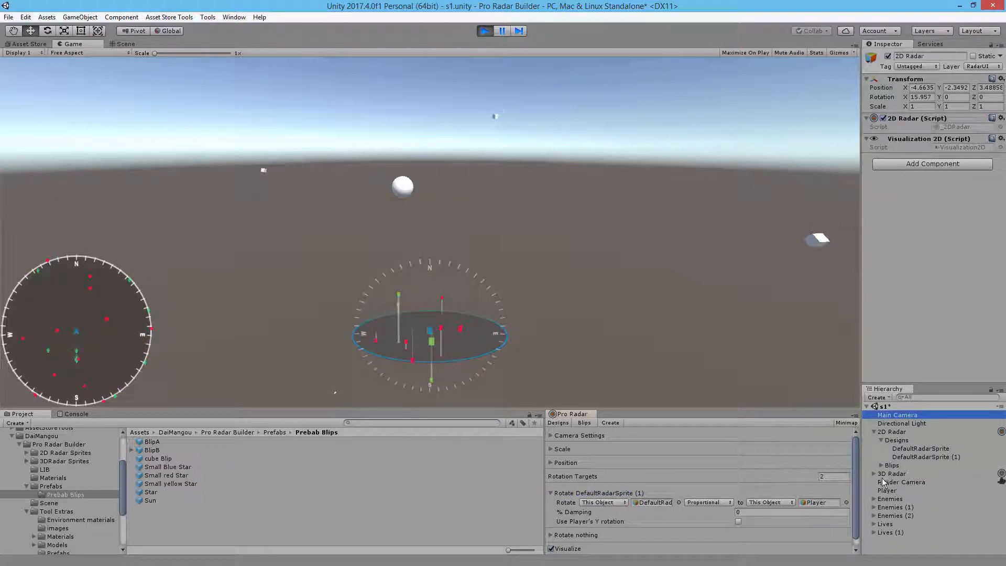
click(891, 491)
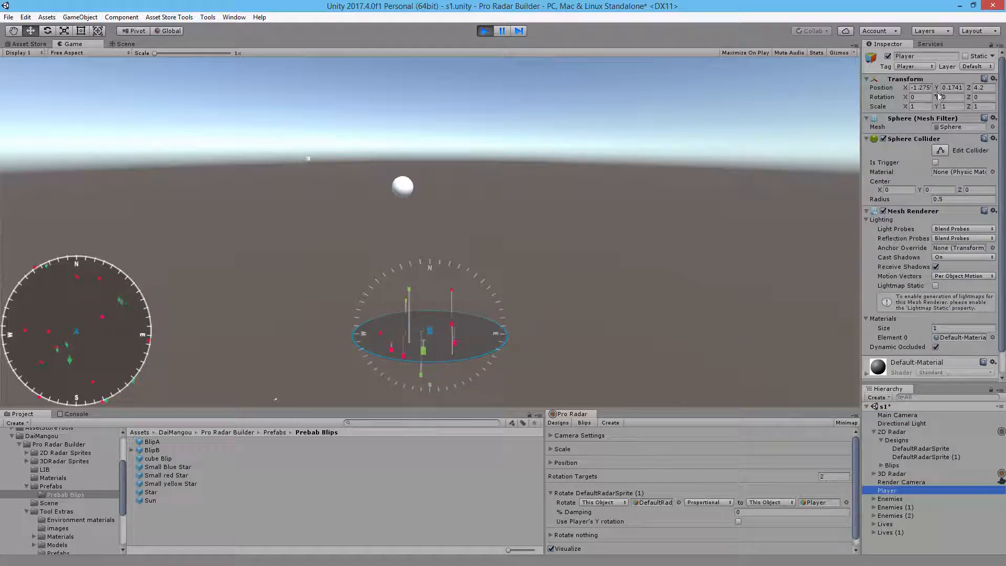
drag(937, 97, 1000, 99)
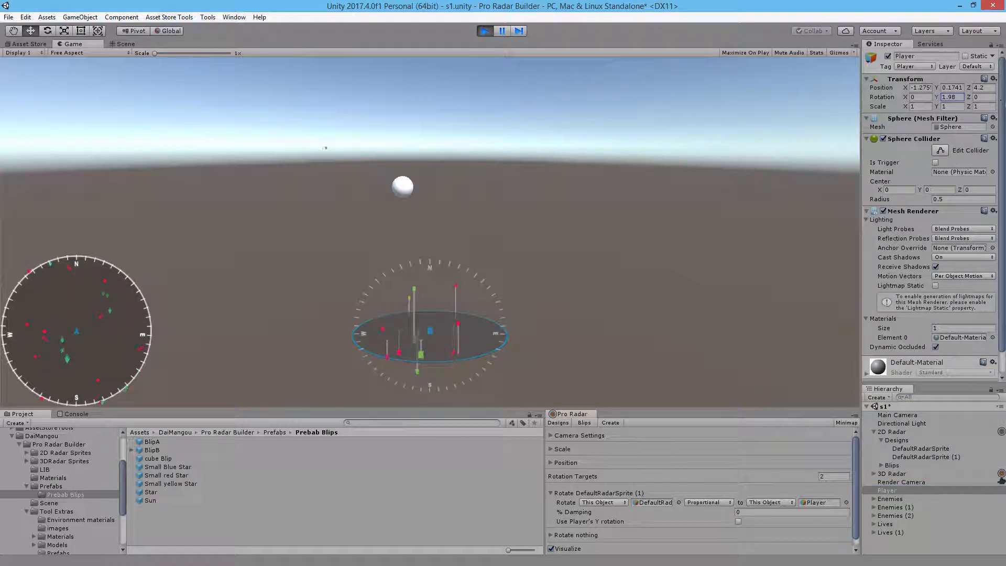
drag(216, 124, 737, 520)
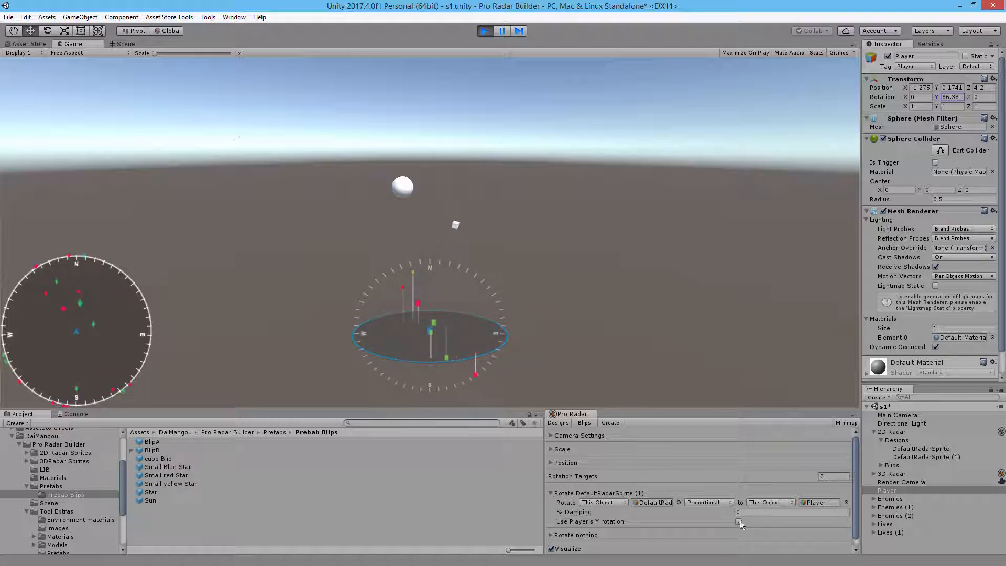
Step: Enable Use Player's Y rotation, and test it by resetting the Player's Y rotation to 0 and turning it to 12.9
click(739, 521)
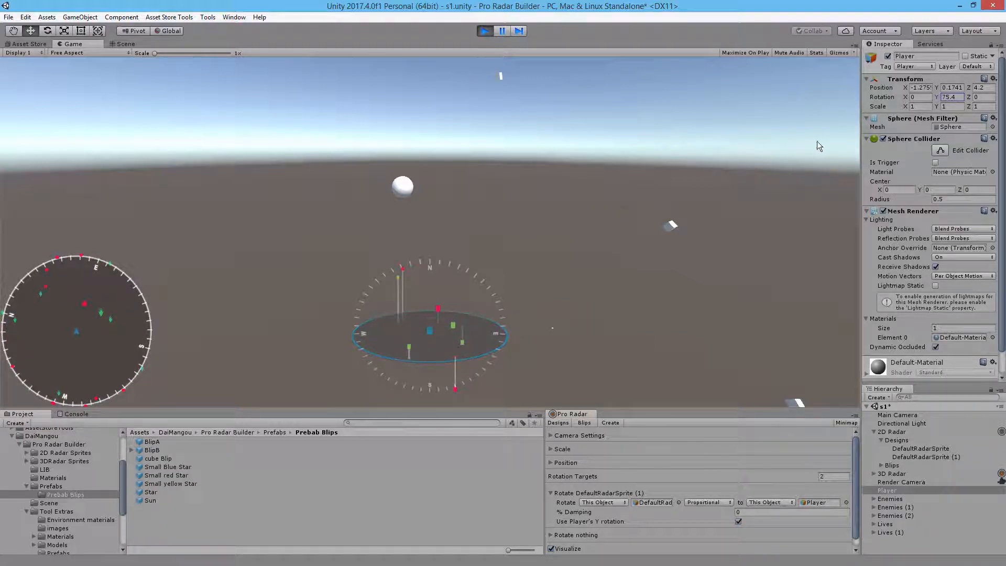
click(951, 96)
text(0)
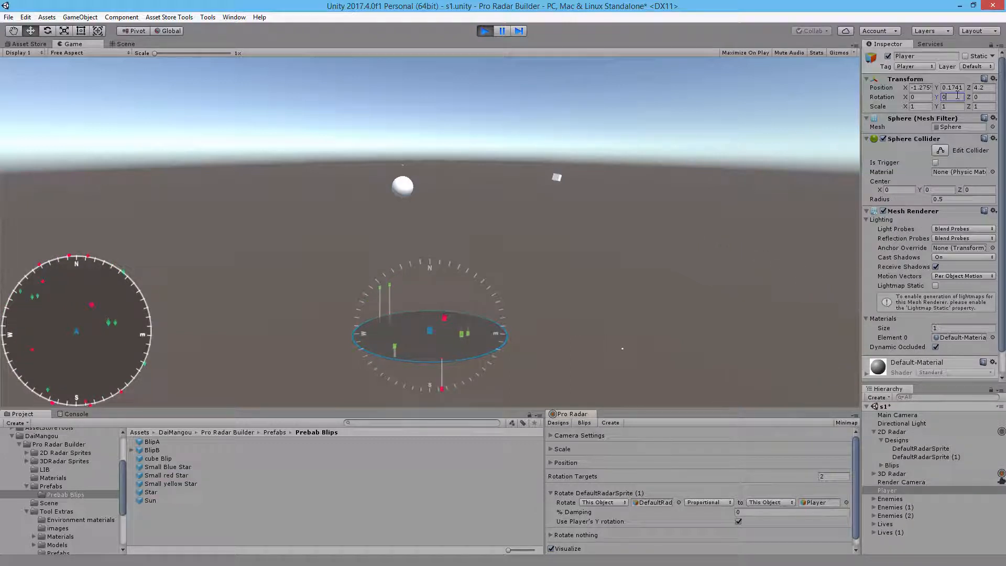
drag(939, 96, 970, 96)
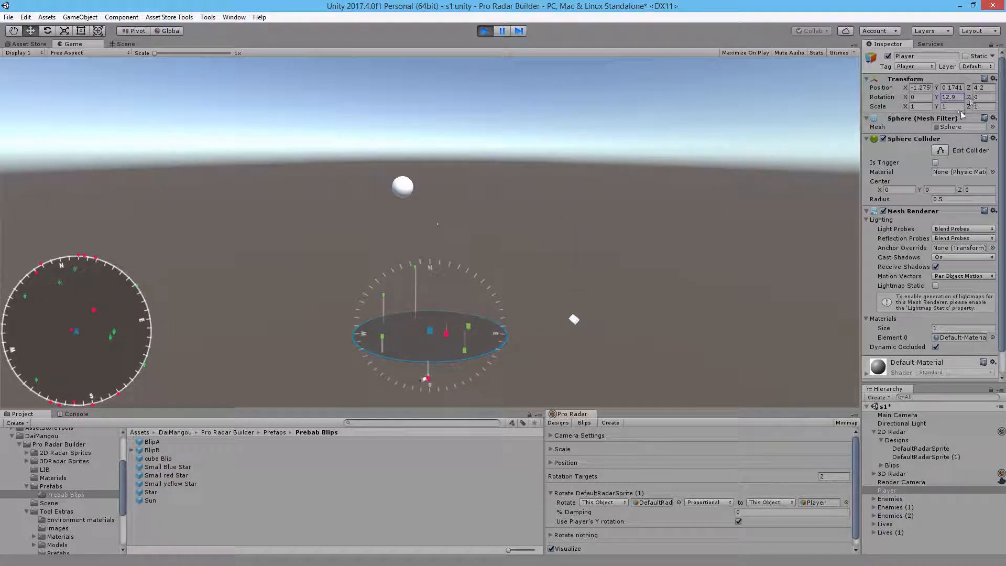
Step: Try the Inverse rotation mode on the DefaultRadarSprite (1) target, and switch it back to Proportional
click(709, 501)
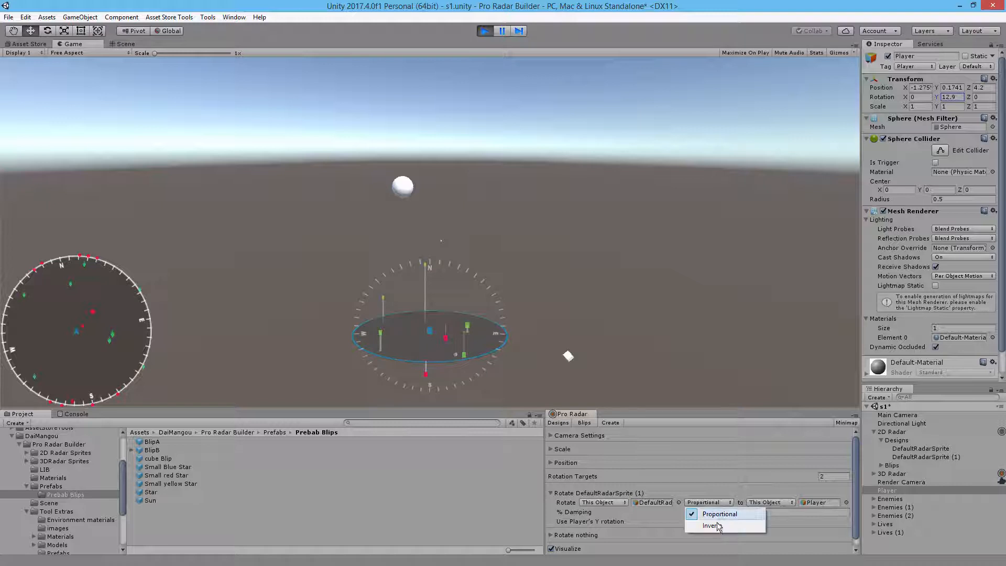
click(714, 526)
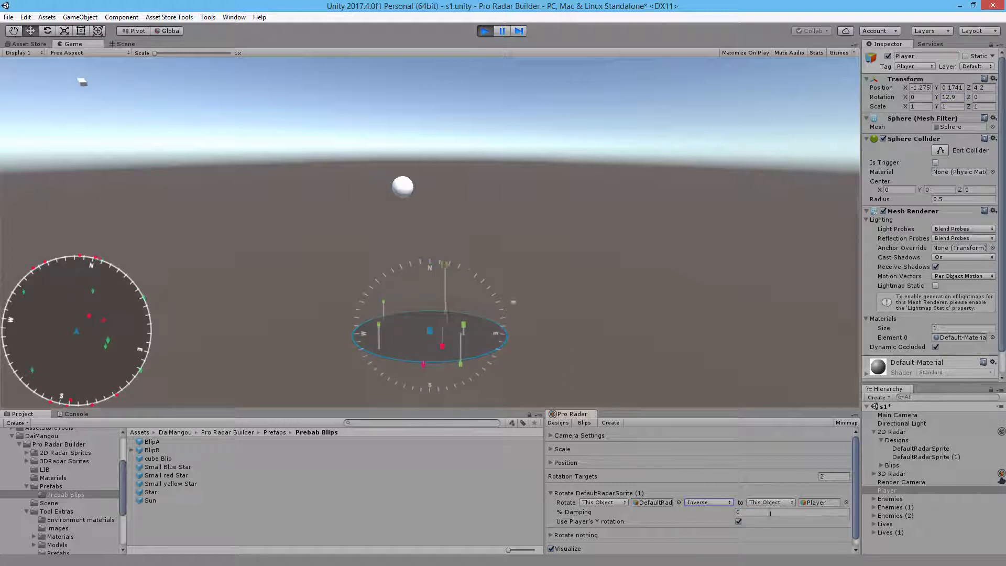
click(721, 506)
click(720, 511)
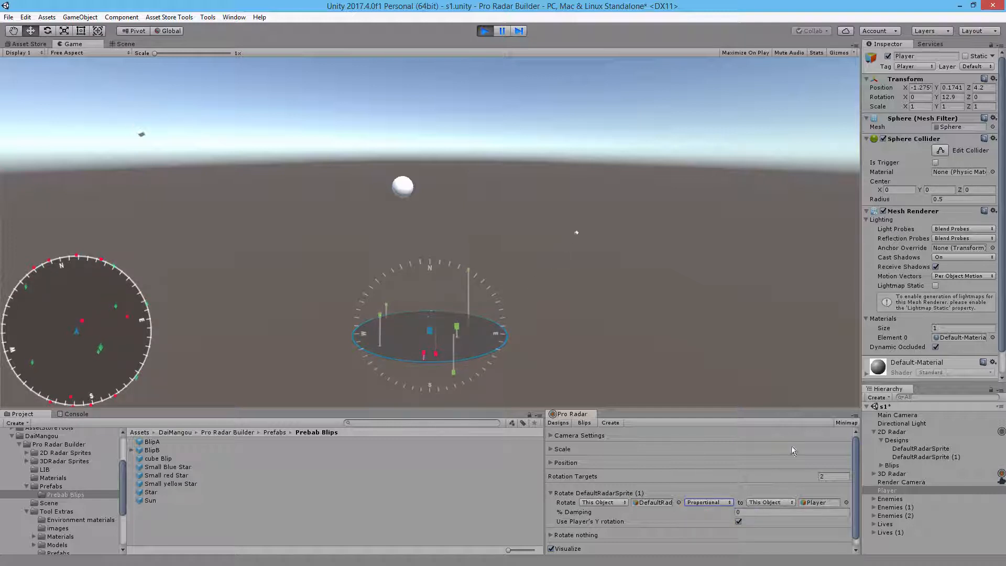
Step: Stop the scene and set the first rotation target to rotate 2D Radar to the Player, with Use Player's Y rotation enabled
click(486, 30)
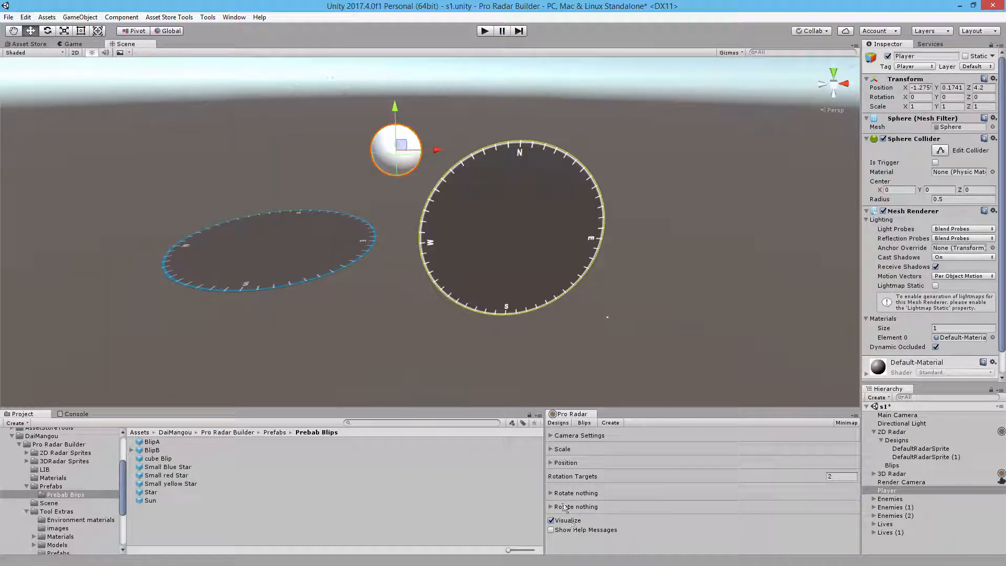
click(552, 492)
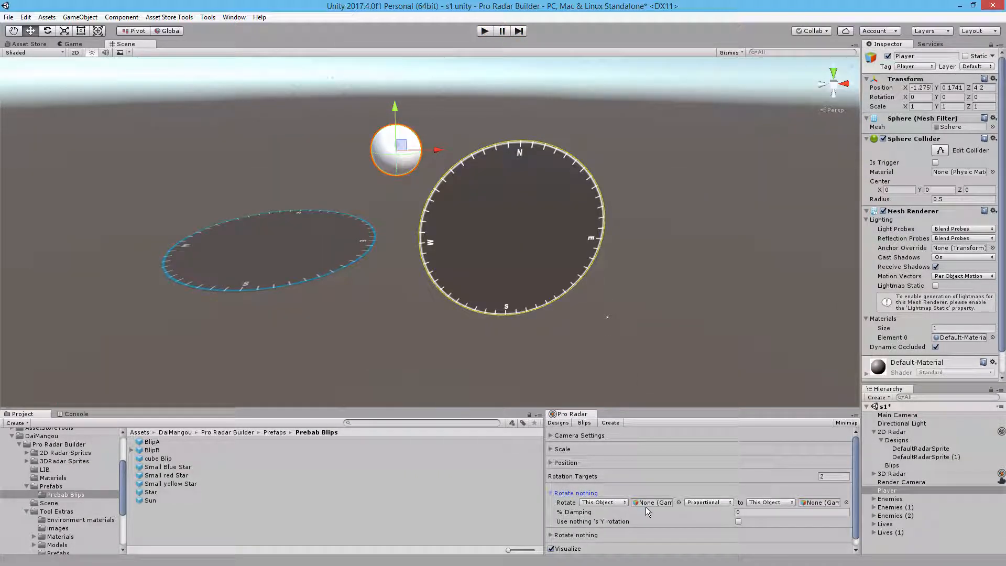
drag(882, 433, 647, 508)
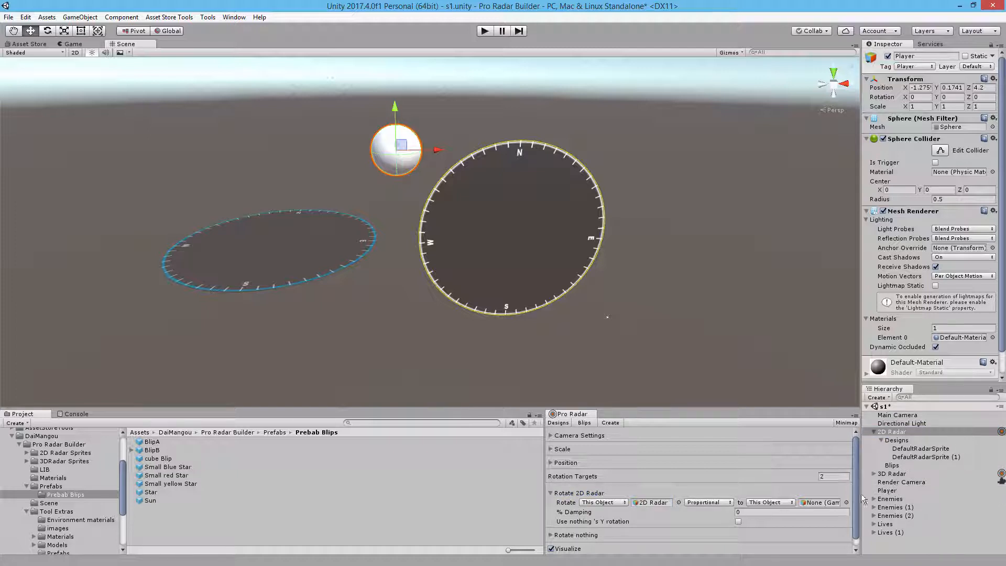
drag(886, 491, 810, 507)
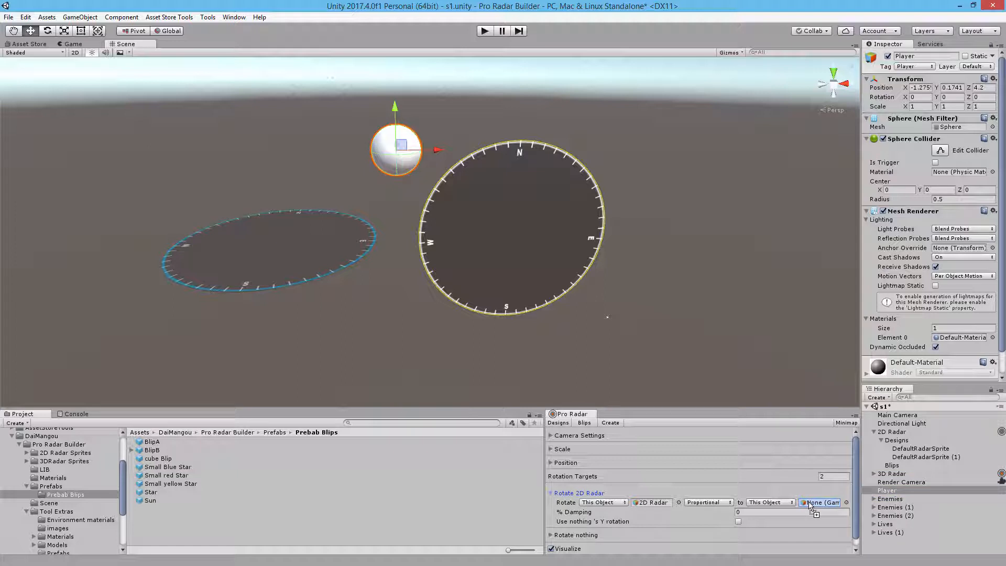
click(738, 522)
Step: Set the X added rotation of the 3D Radar's Rotate Compass target to 90
click(888, 474)
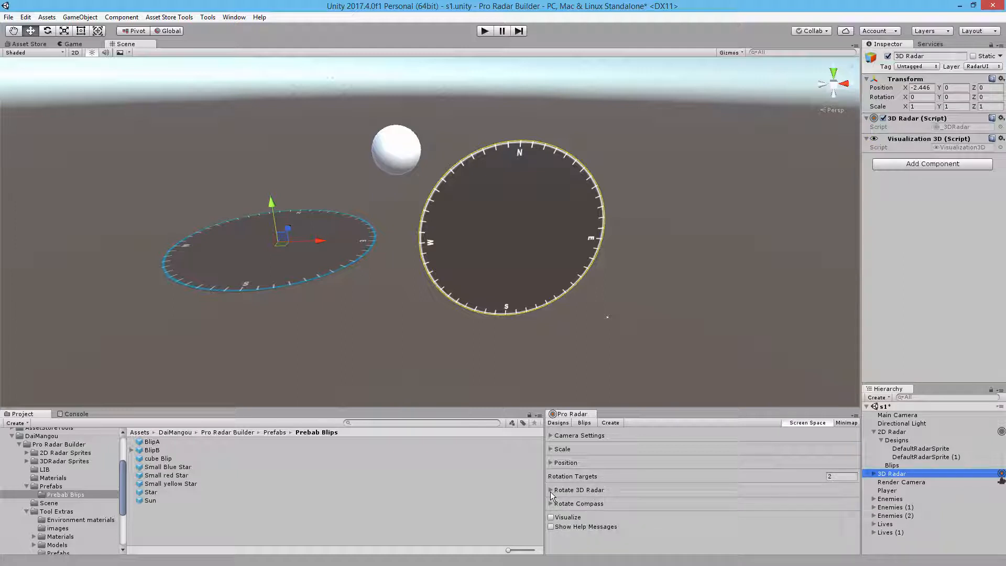
click(550, 504)
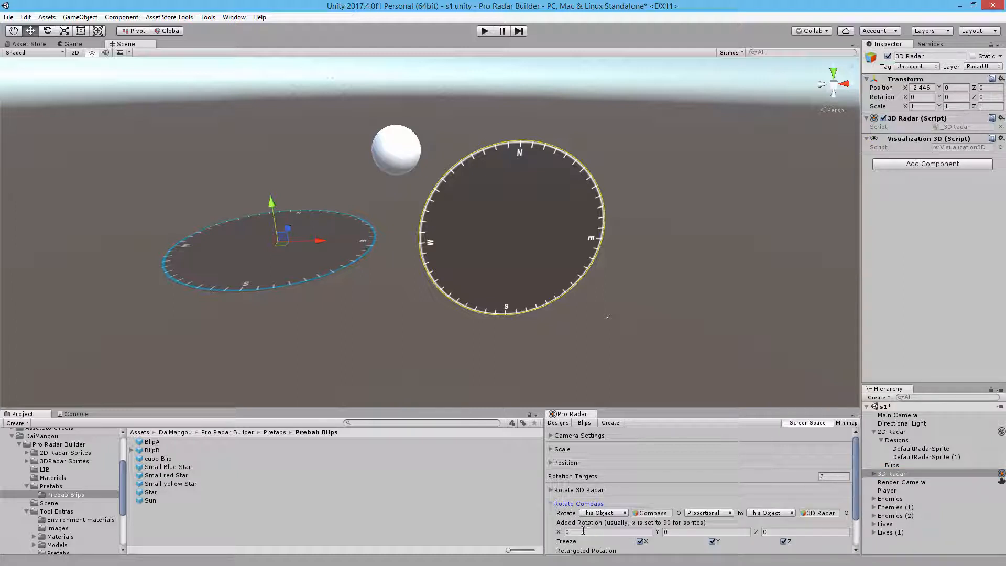
click(579, 532)
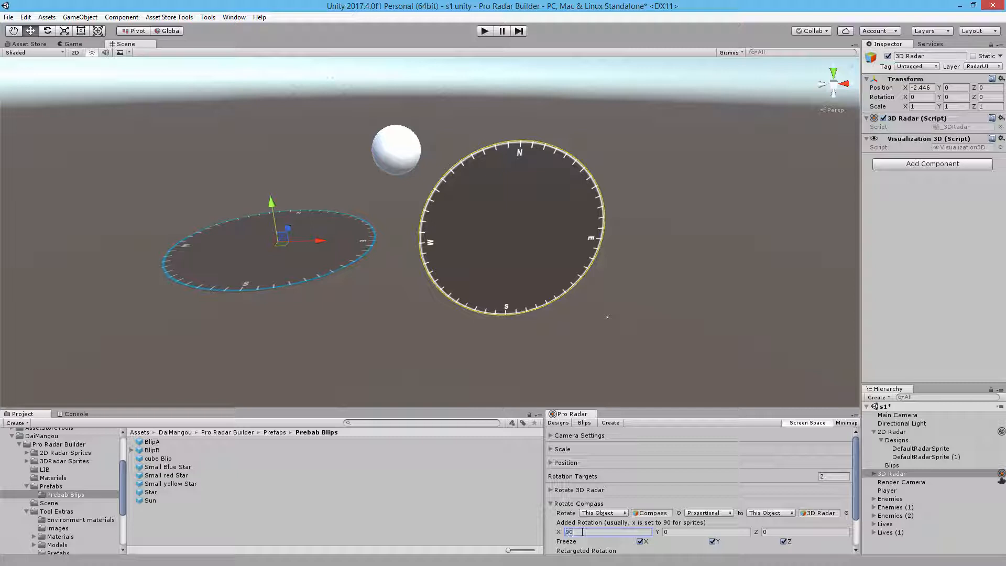
click(552, 505)
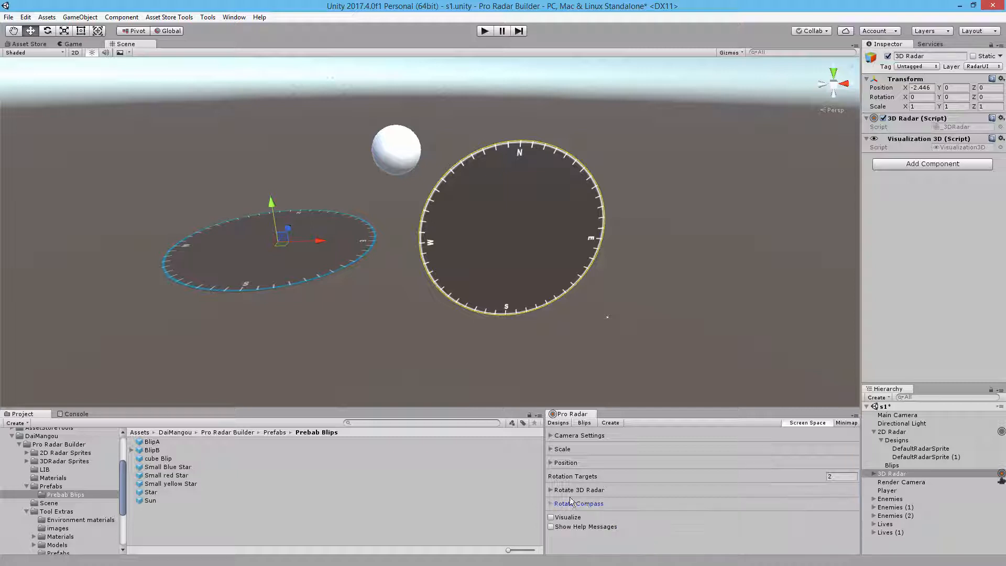
Step: Replace the object rotated by the 2D Radar's first rotation target with DefaultRadarSprite (1)
click(889, 433)
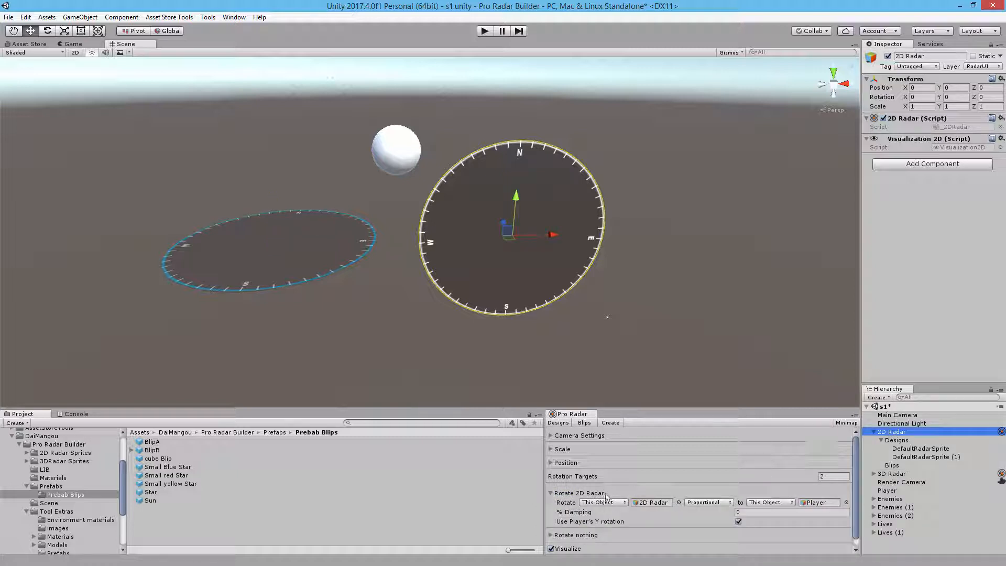
click(551, 494)
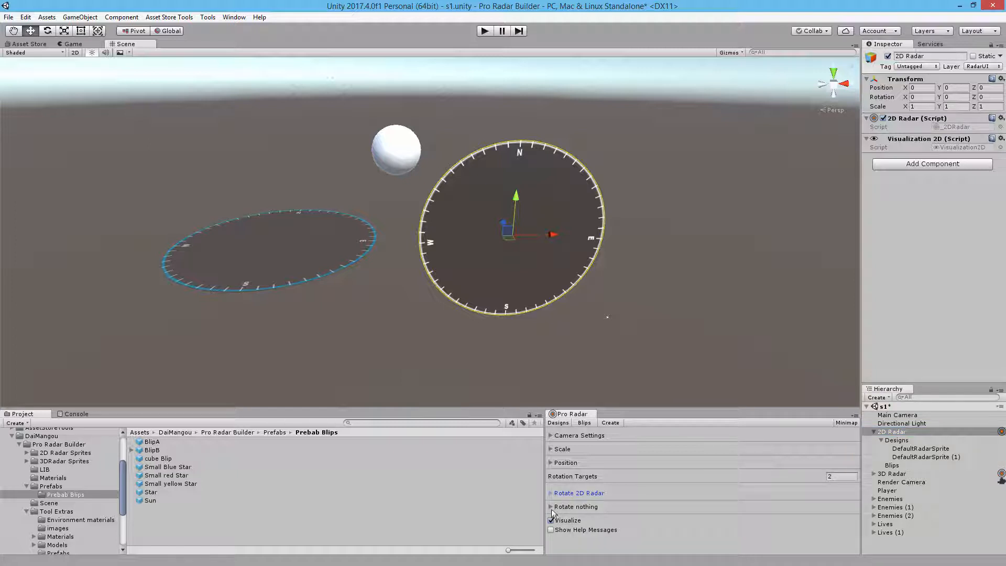
click(551, 507)
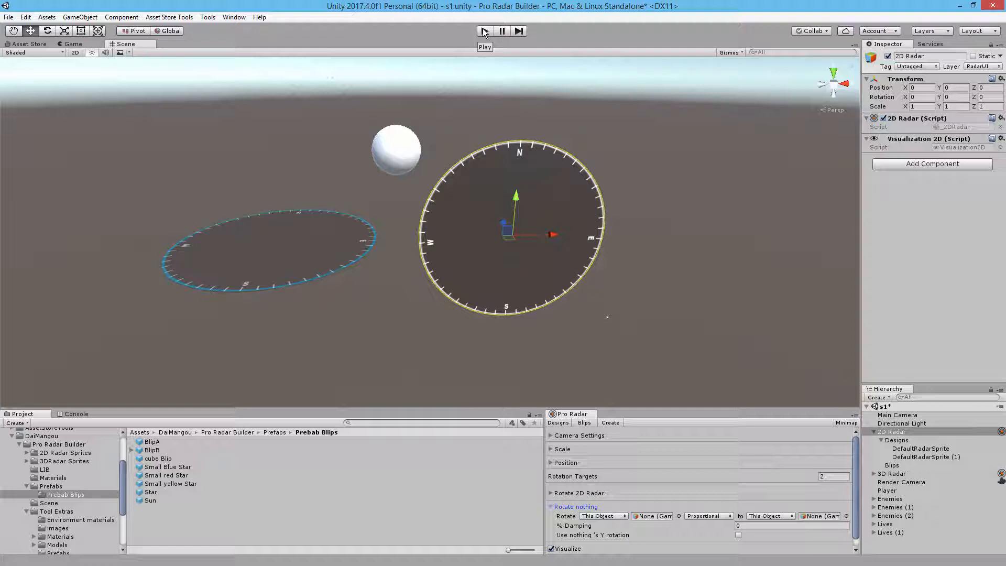
click(549, 493)
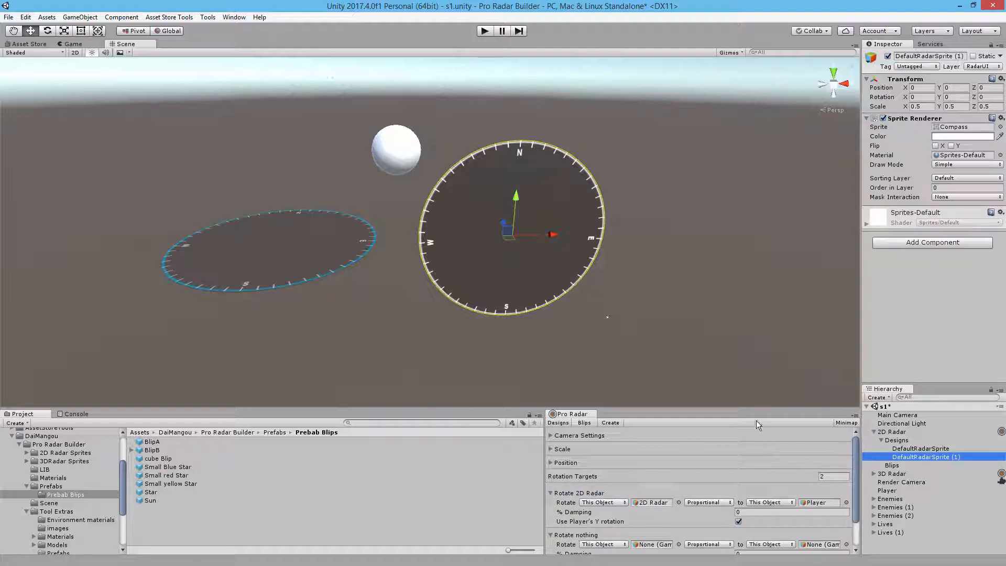
click(650, 503)
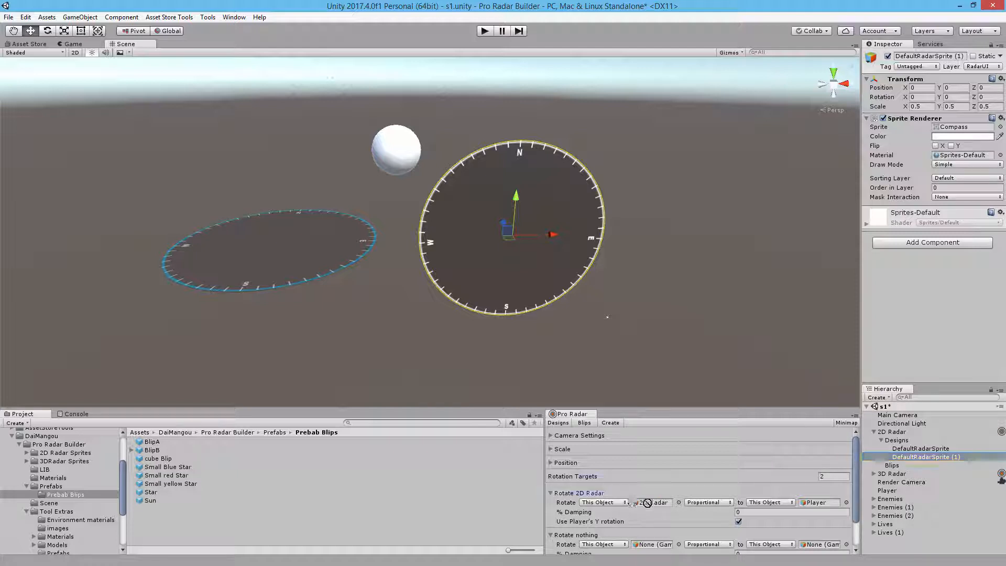
drag(655, 504, 655, 504)
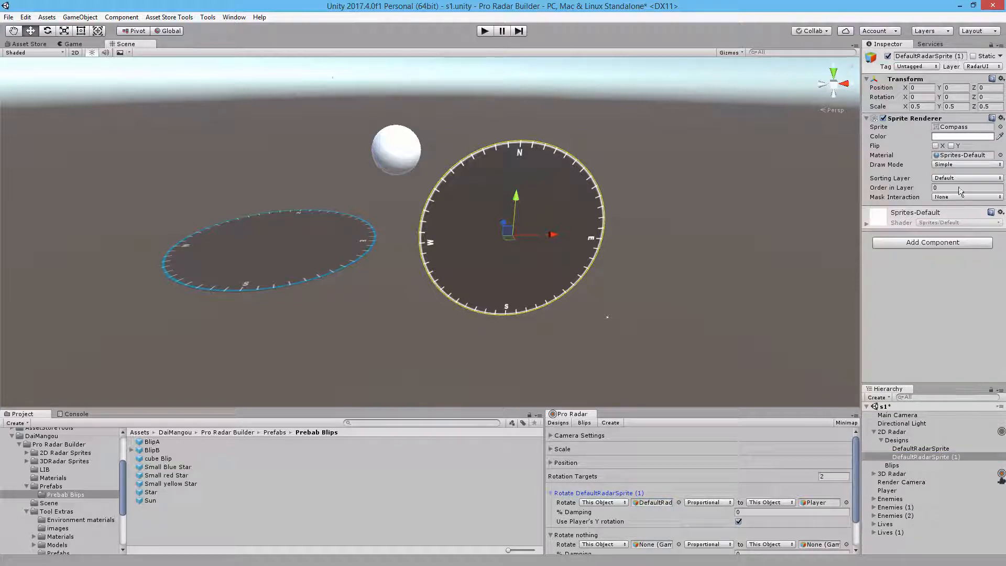
Step: Rename DefaultRadarSprite (1) as Compass
click(935, 56)
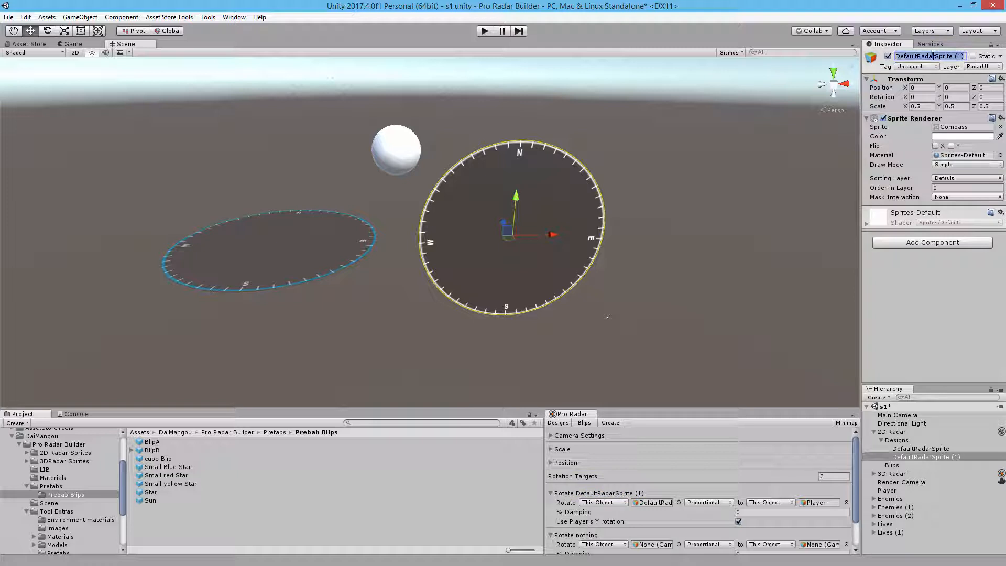
text(Compass)
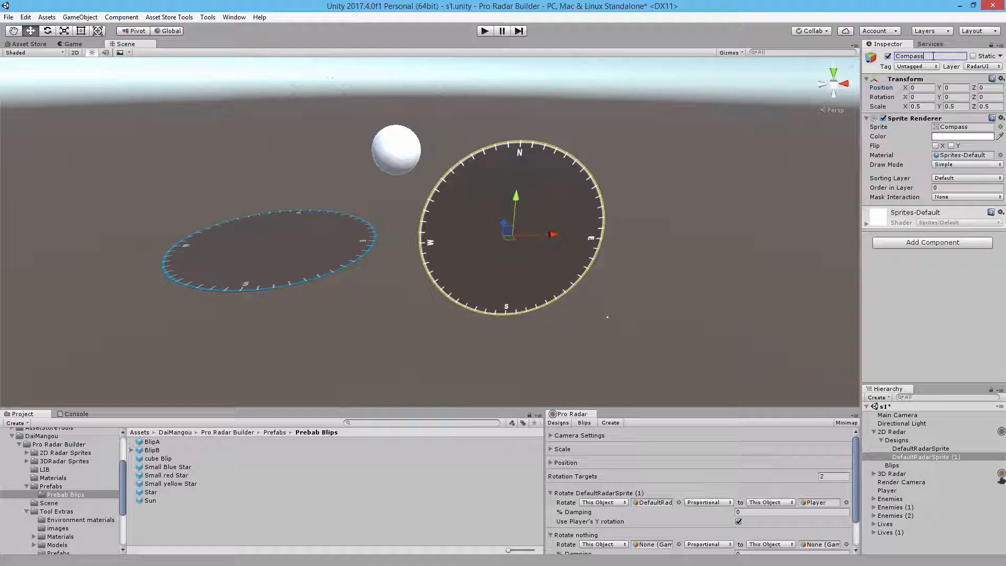
key(Return)
Step: Set the 2D Radar's second rotation target to rotate the Instanced Blip with the tag Player
scroll(640, 511, down, 3)
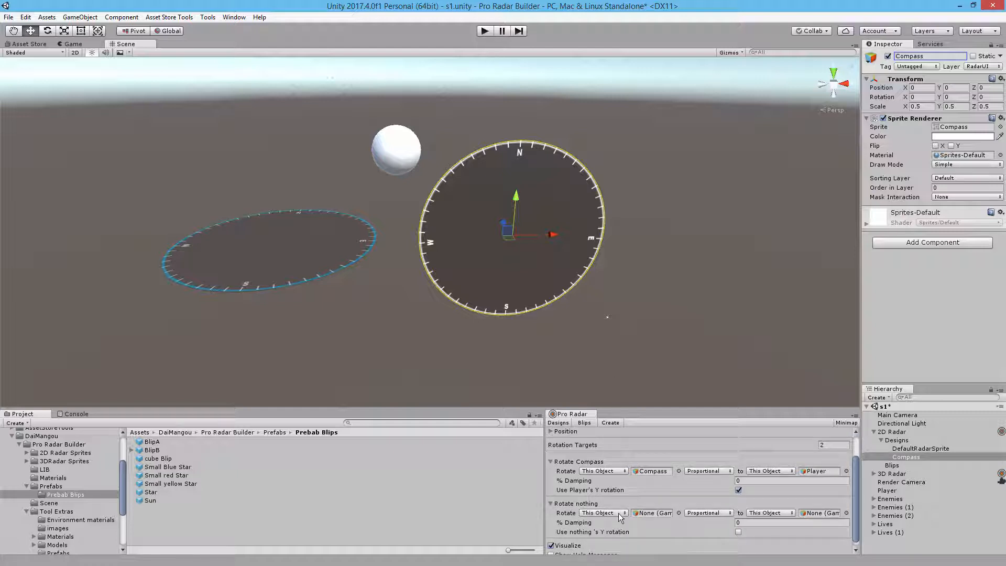
click(619, 512)
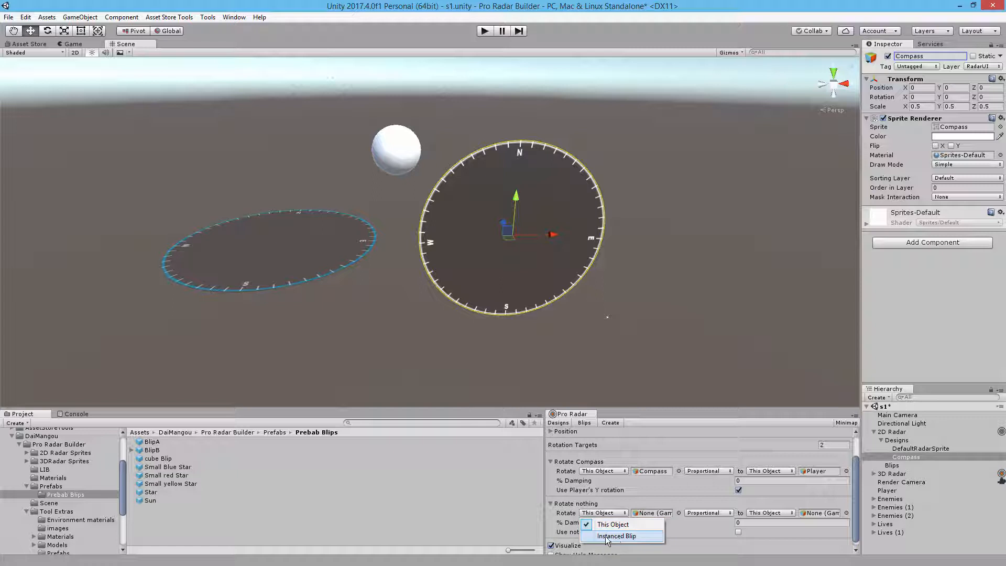
click(612, 536)
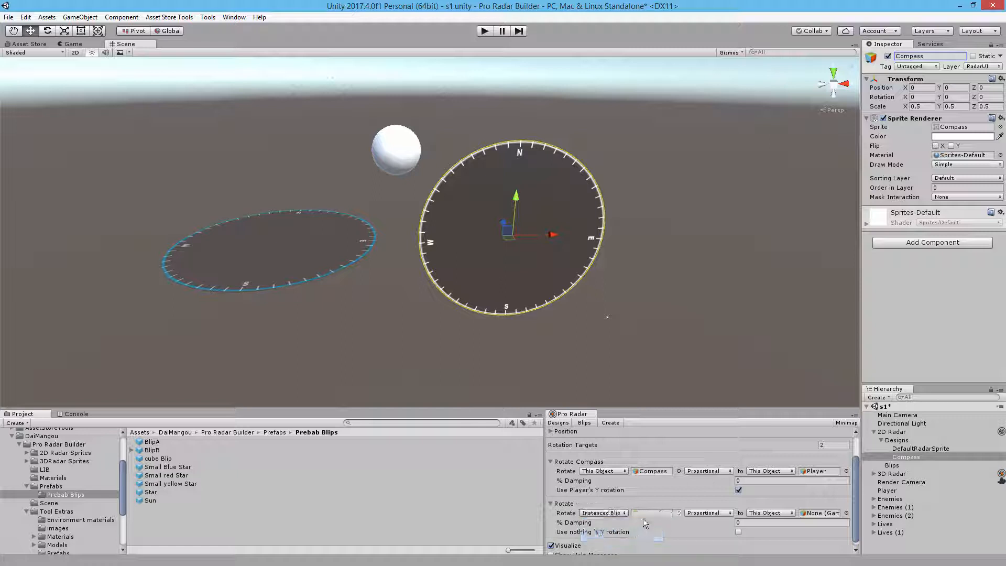
click(651, 514)
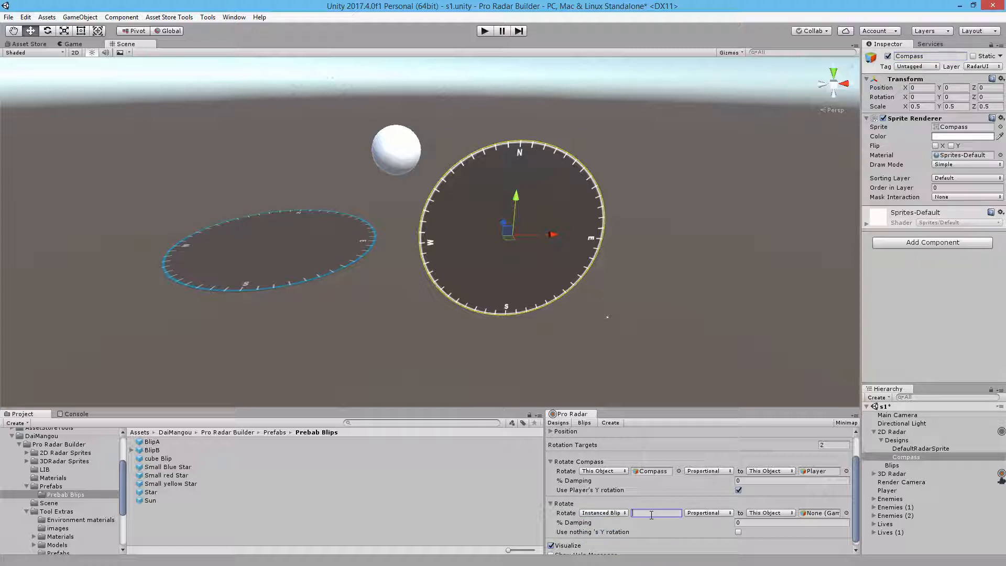
text(Player)
Step: Compare the This Object and Instanced Blip options on the second rotation target, ending on Instanced Blip
click(608, 514)
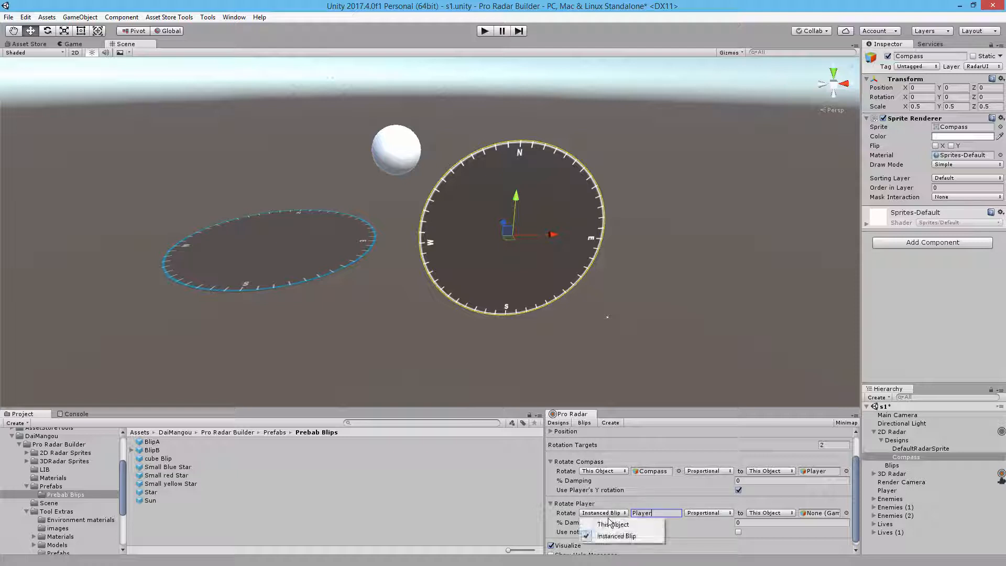
click(612, 525)
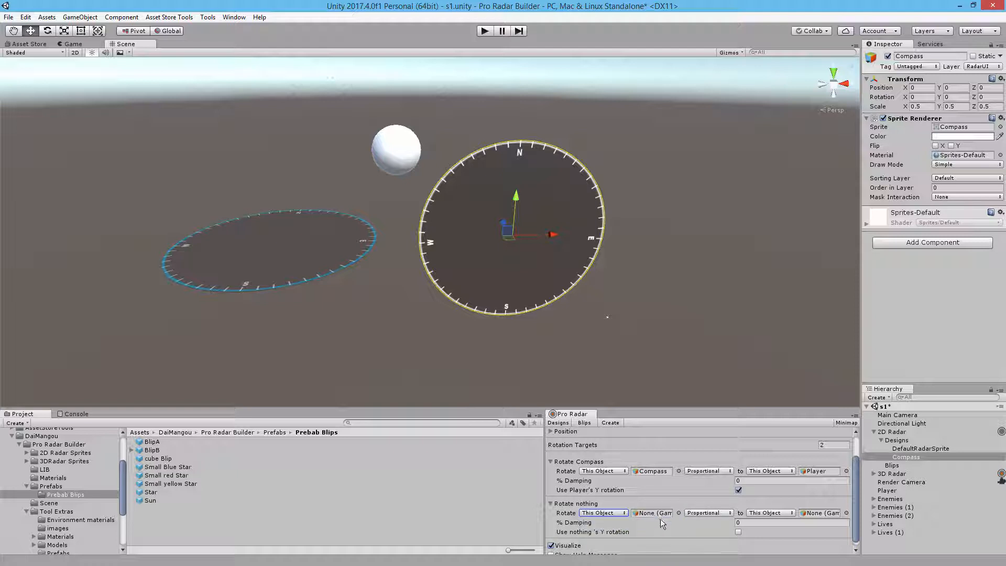
click(617, 514)
click(633, 531)
click(617, 514)
click(613, 526)
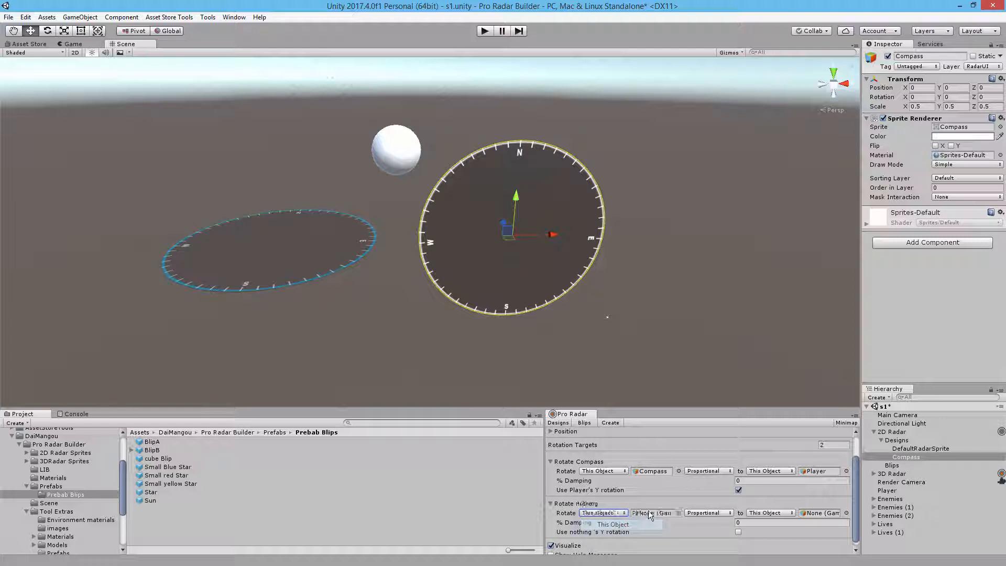
click(617, 513)
click(629, 533)
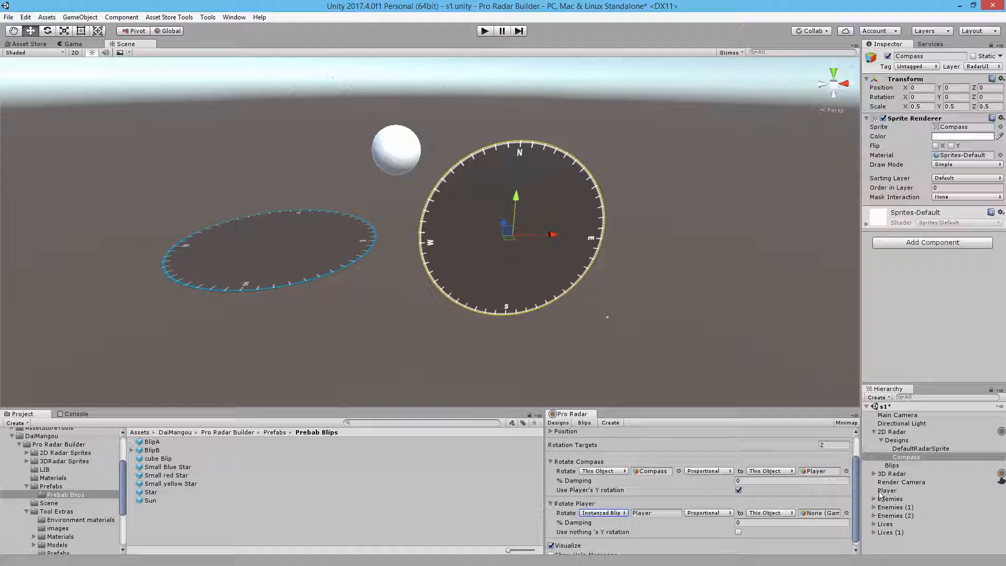
Step: Make the Player blip target follow the Player object with Use Player's Y rotation enabled, and run the scene
drag(886, 490, 821, 513)
click(738, 533)
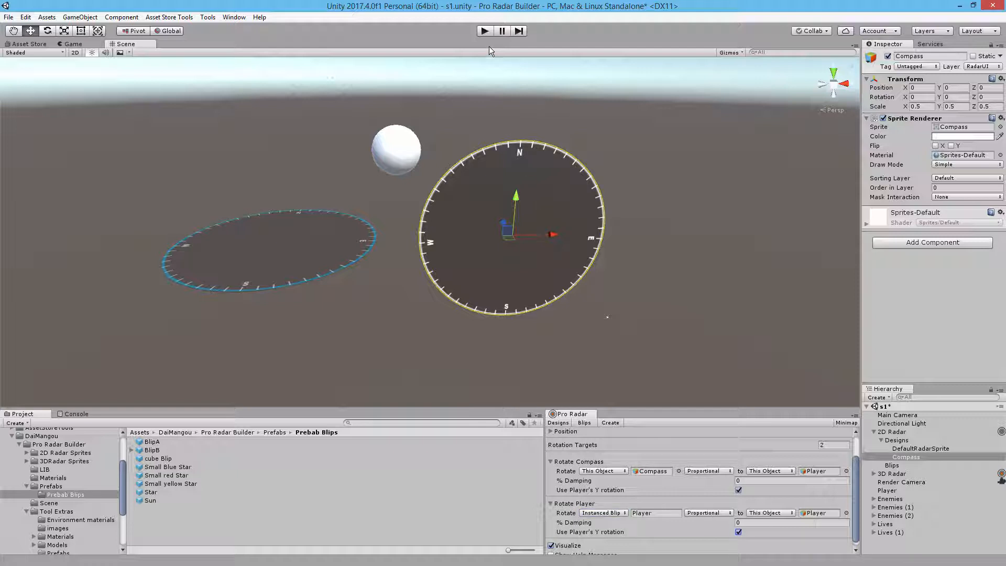
click(485, 31)
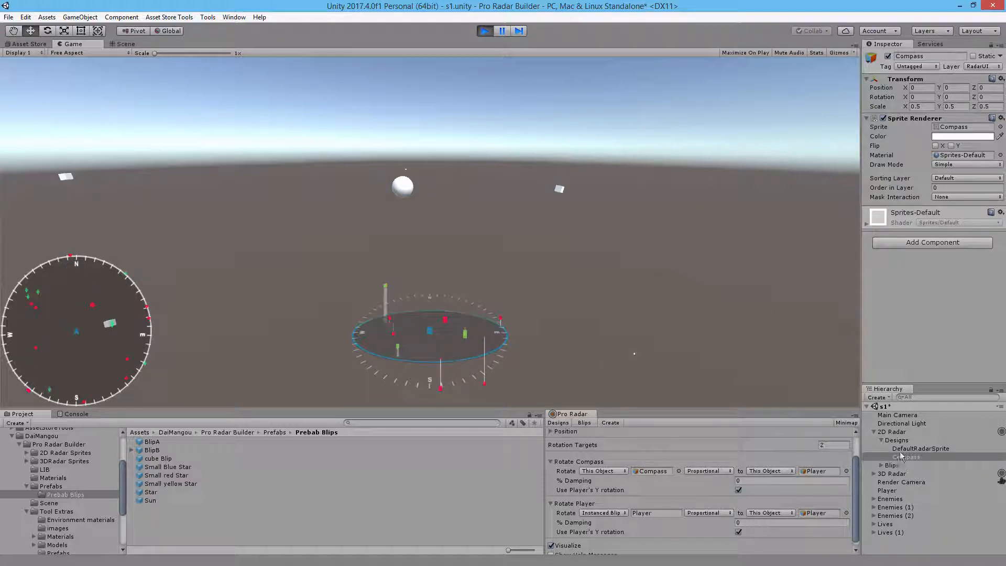
Step: Rotate the Player about Y to 22.53 and try the Inverse mode on the Player blip's rotation target
click(892, 491)
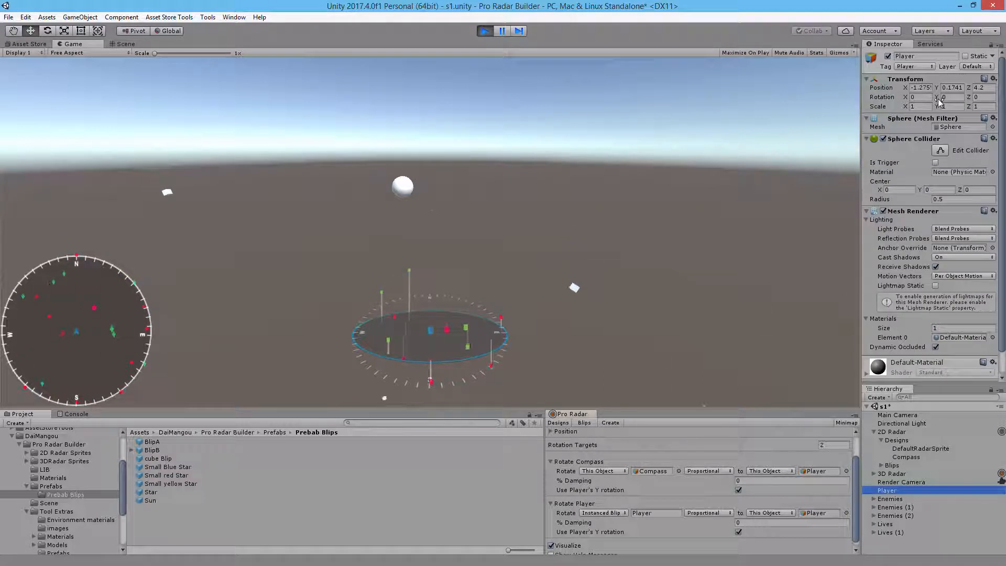
drag(940, 100, 347, 154)
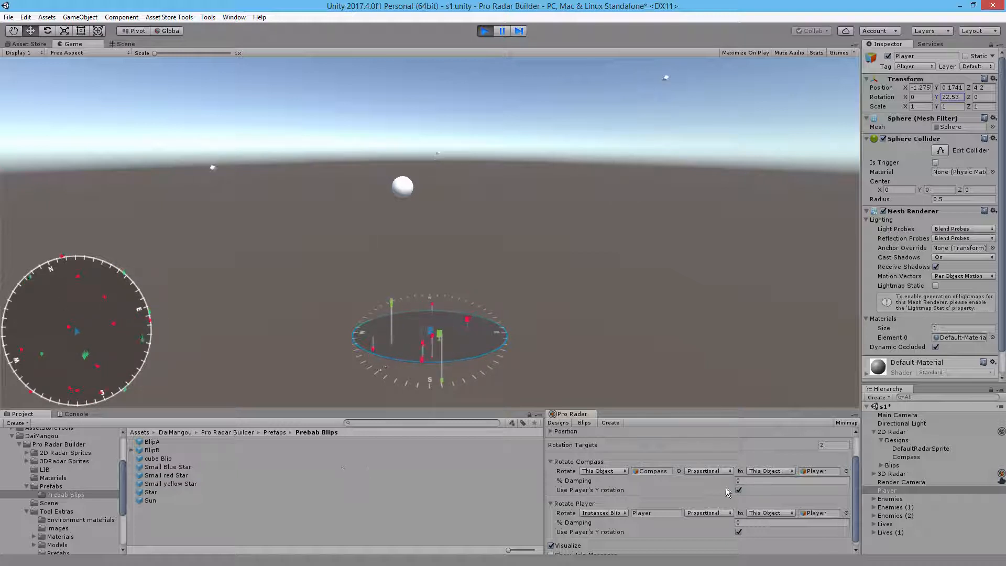
click(708, 513)
click(712, 538)
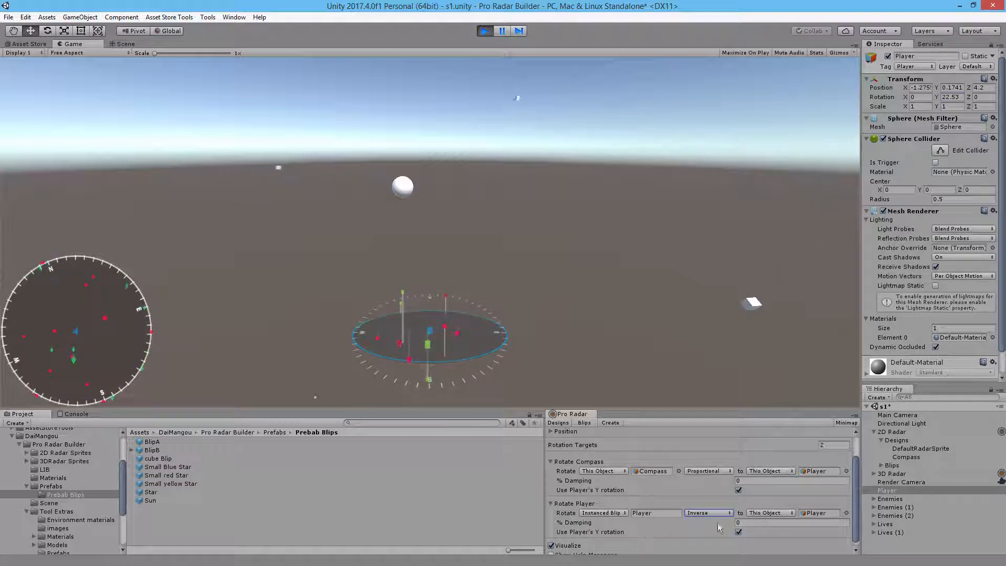
Step: Stop the scene and set the 2D Radar's number of Rotation Targets to 1
click(485, 31)
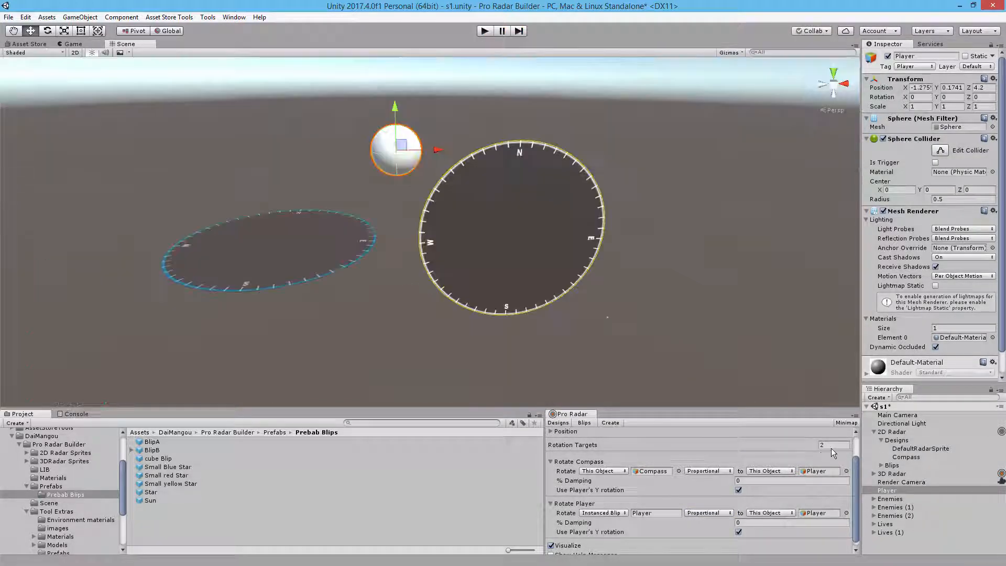
click(834, 446)
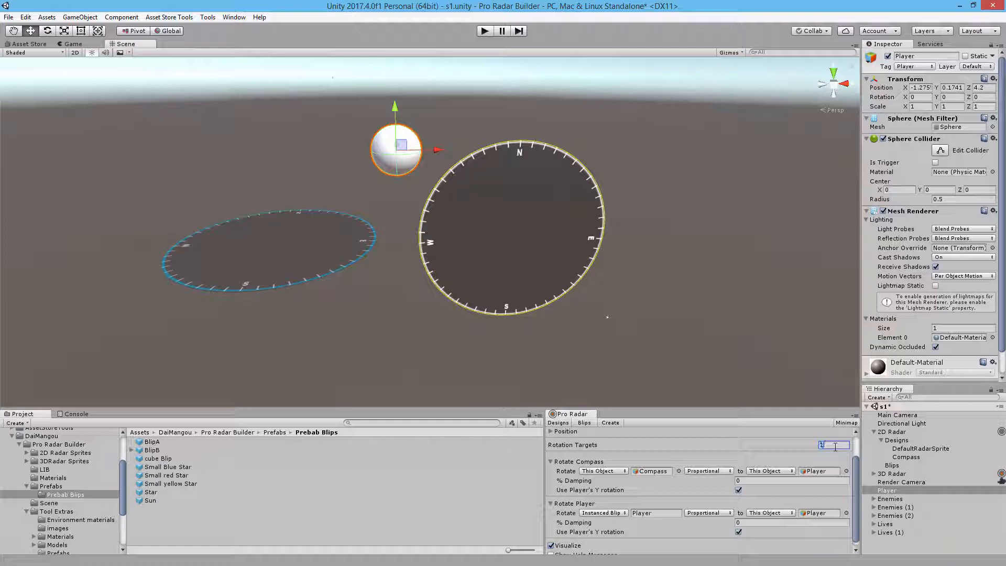
key(Return)
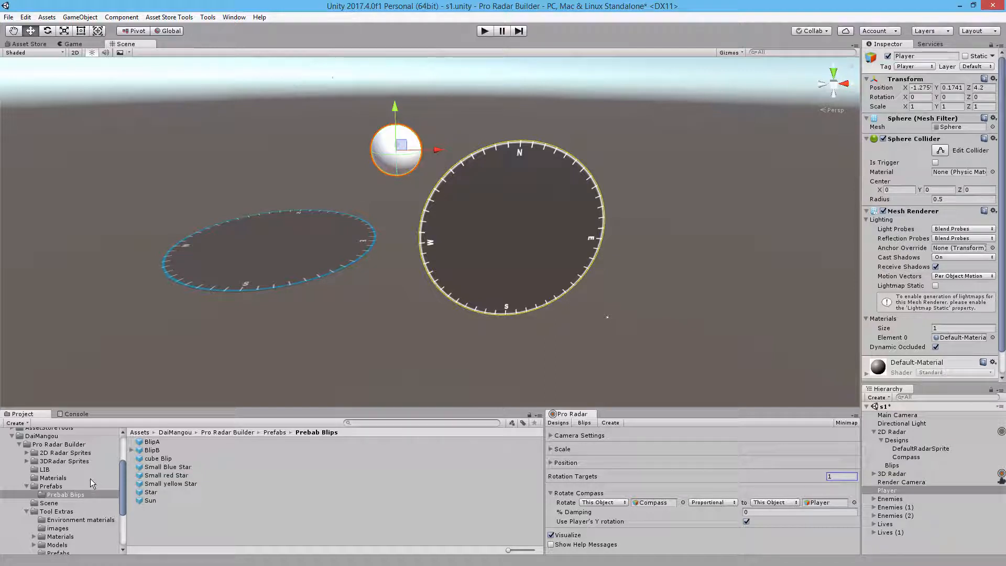
Step: Open the 3D Radars scene from the Pro Radar Builder Scene folder, saving the changes to s1.unity
click(71, 502)
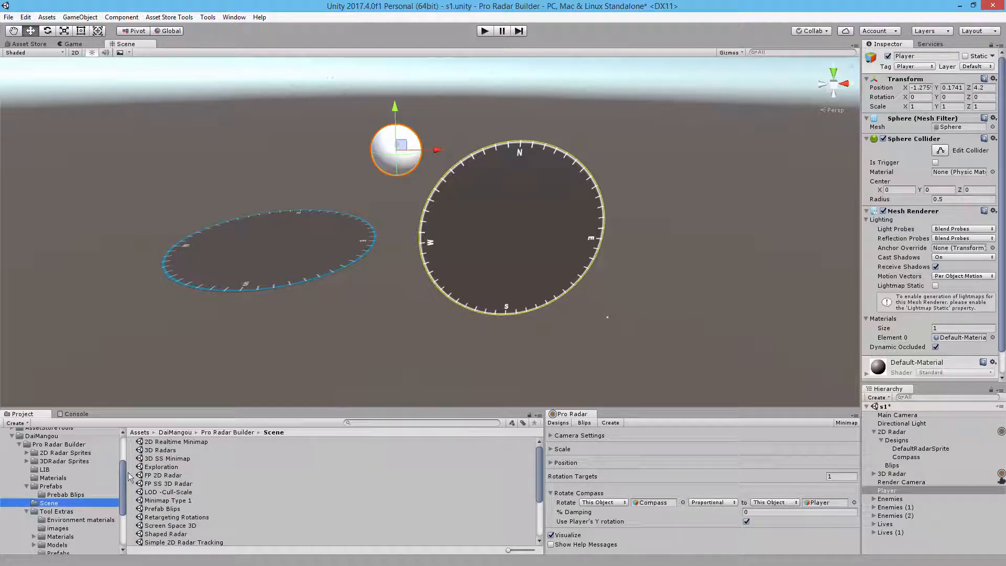
double_click(160, 451)
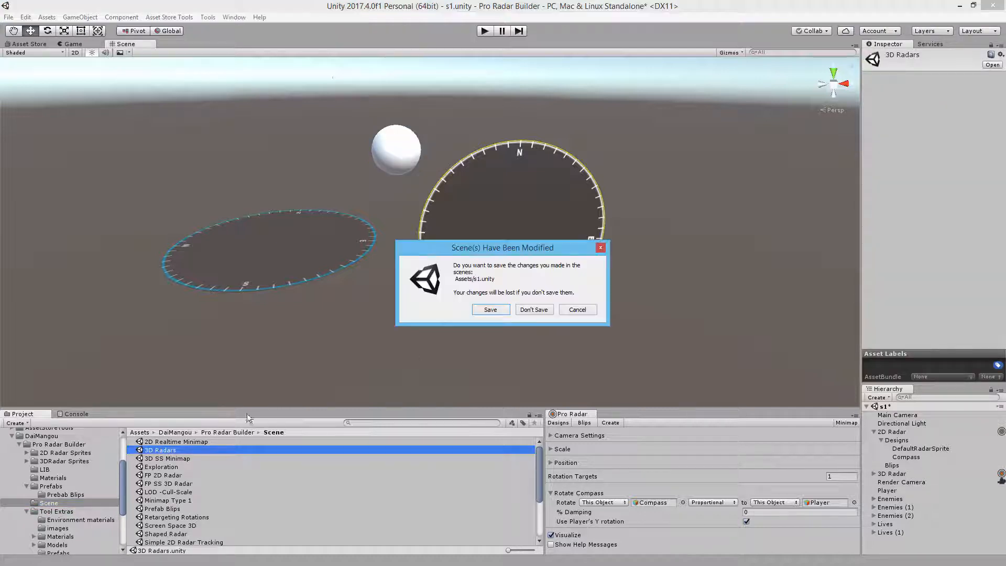
click(491, 309)
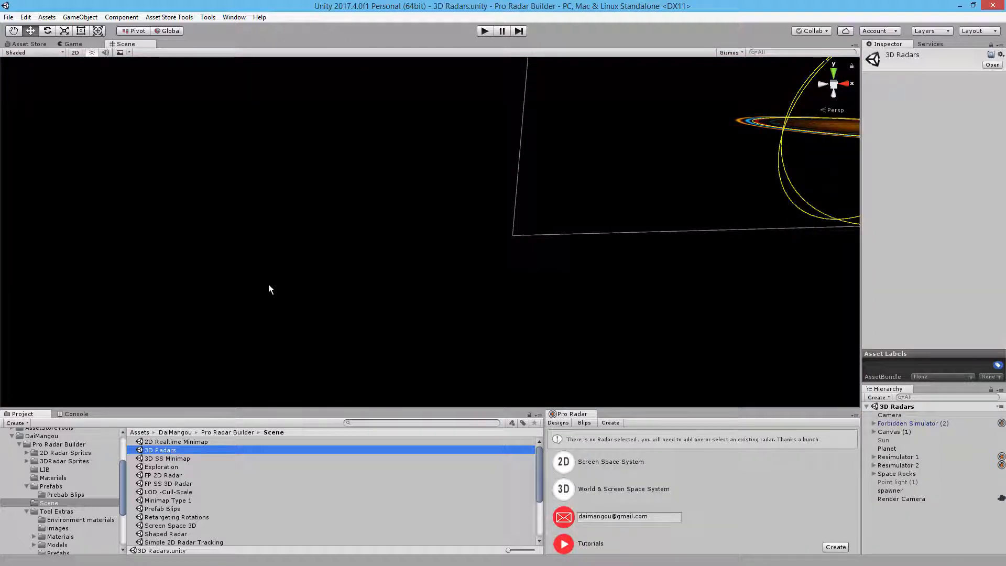
Step: Run the 3D Radars scene, pause it, and examine the Forbidden Simulator radar with its nested radar blips in the Scene view
click(483, 33)
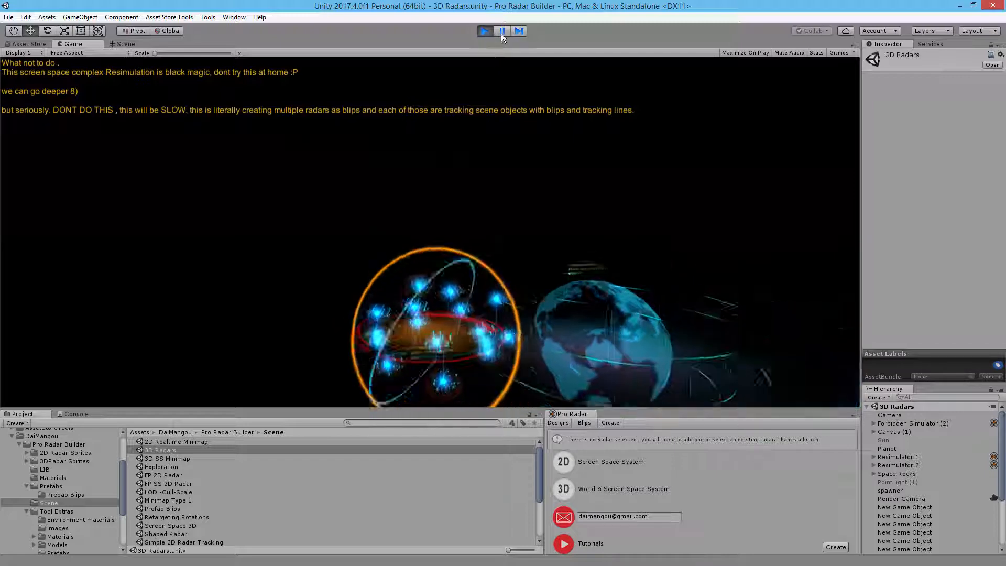
click(502, 32)
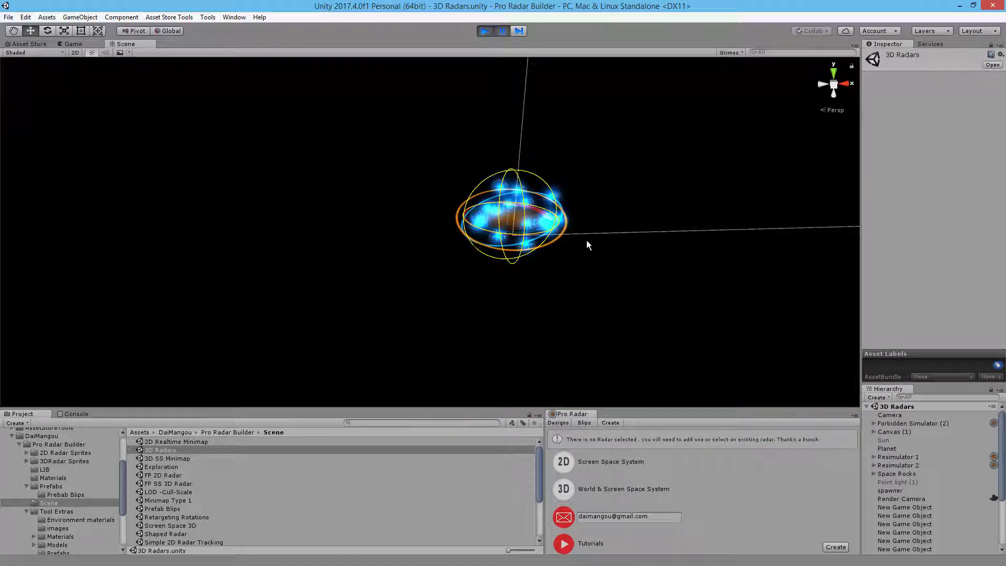
scroll(579, 238, up, 10)
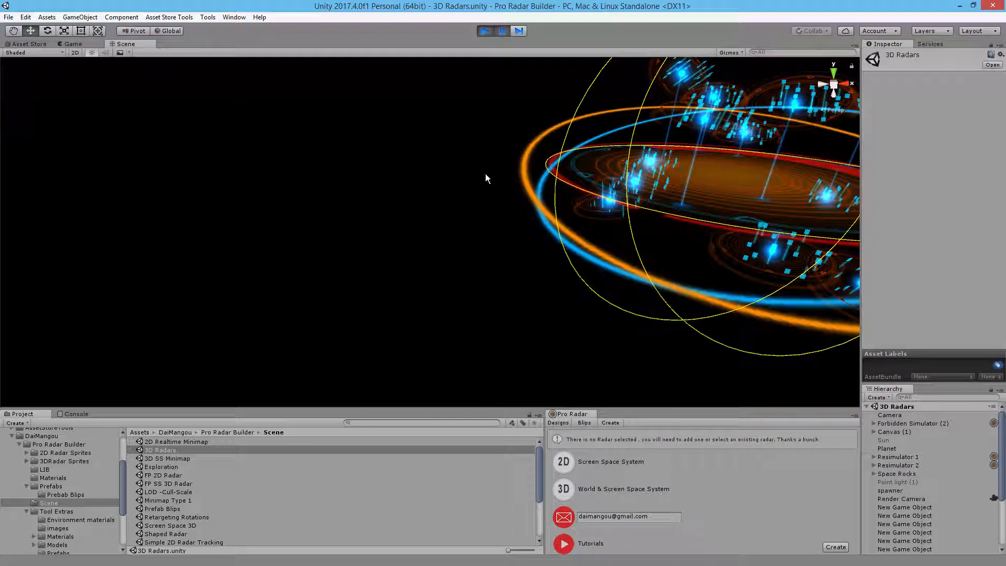
middle_drag(485, 174, 319, 209)
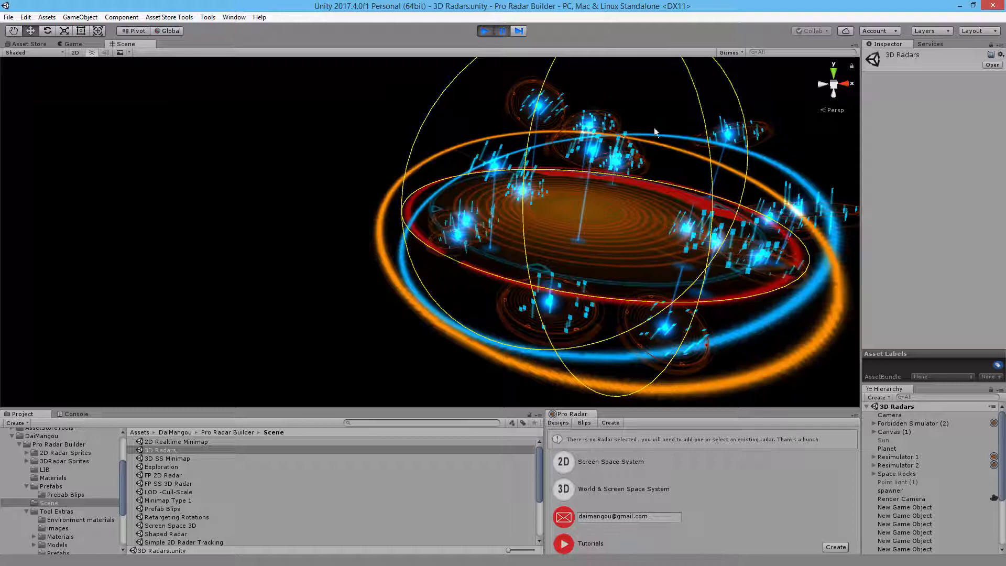
scroll(338, 260, down, 10)
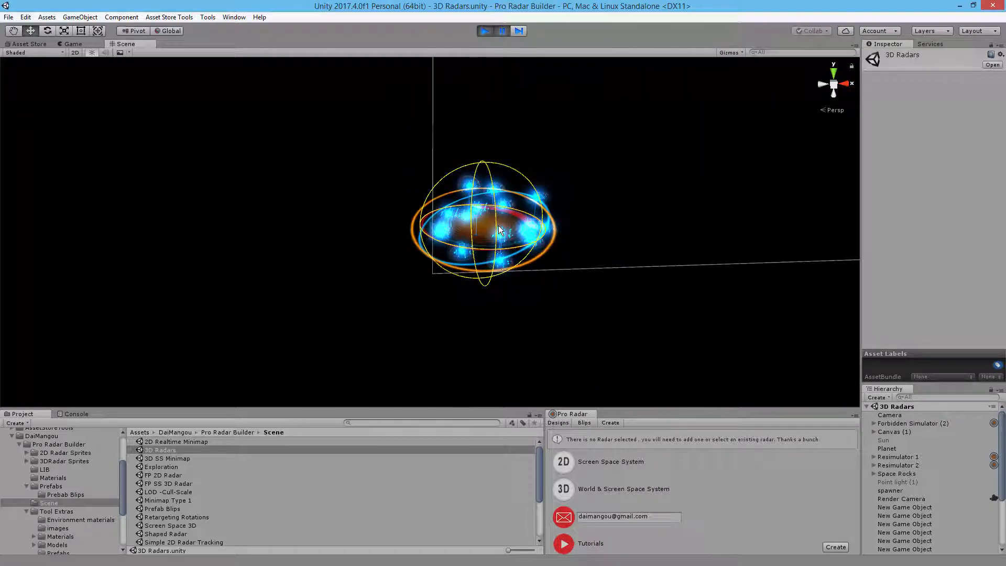
scroll(499, 229, down, 8)
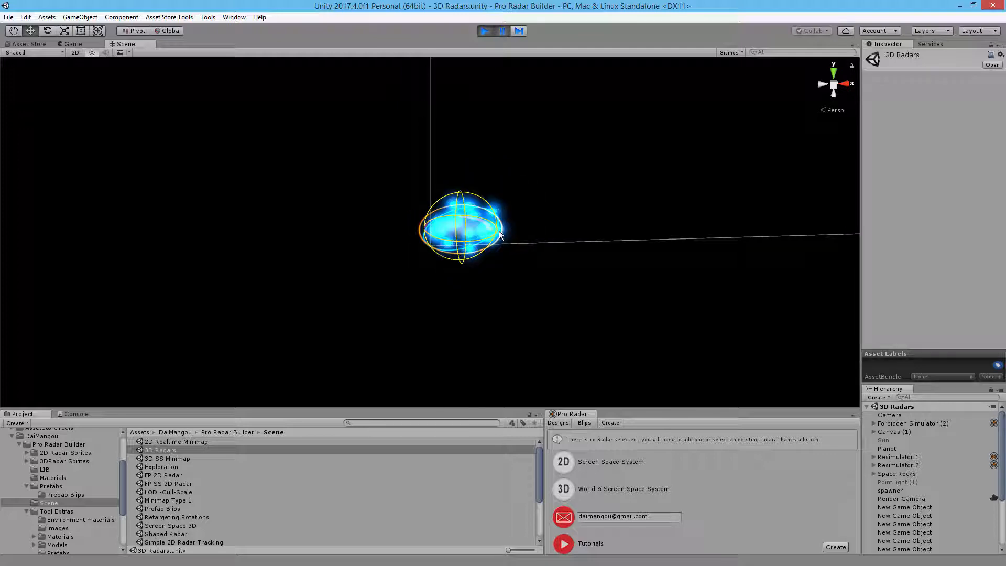
Step: Examine the globe radar Resimulator 2 and its Space Rock blips in the paused scene
middle_drag(579, 177, 265, 225)
click(386, 200)
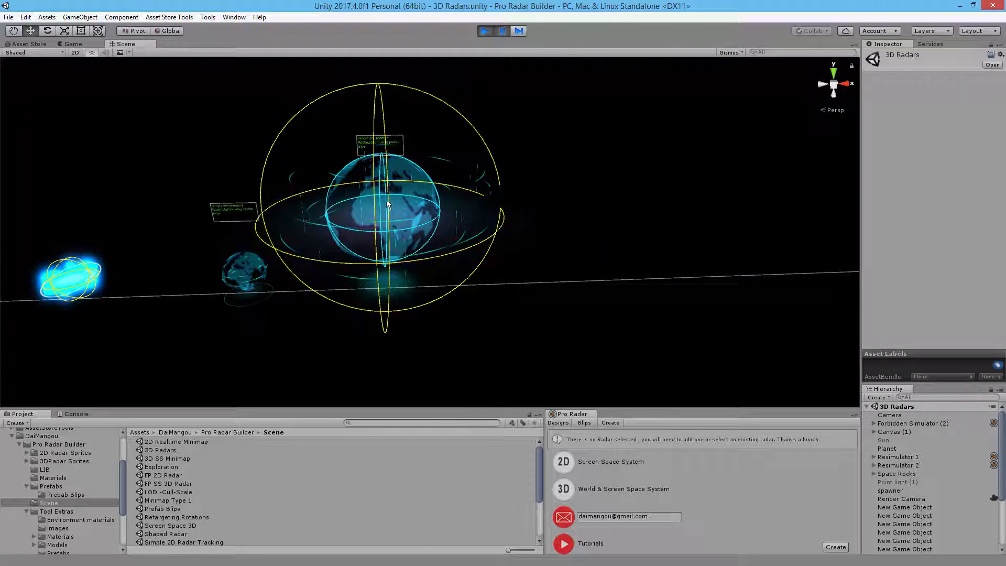
click(401, 209)
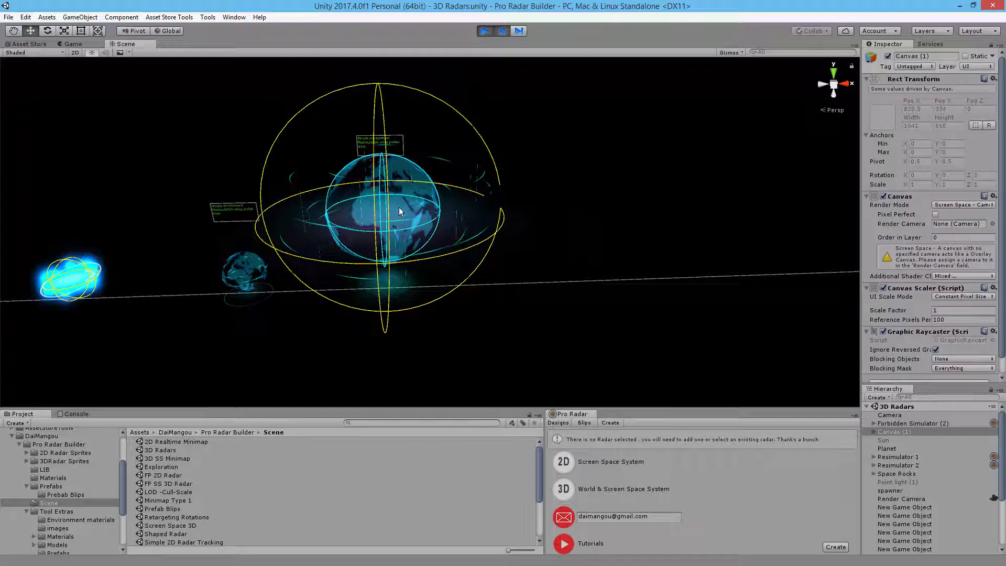
scroll(399, 207, up, 5)
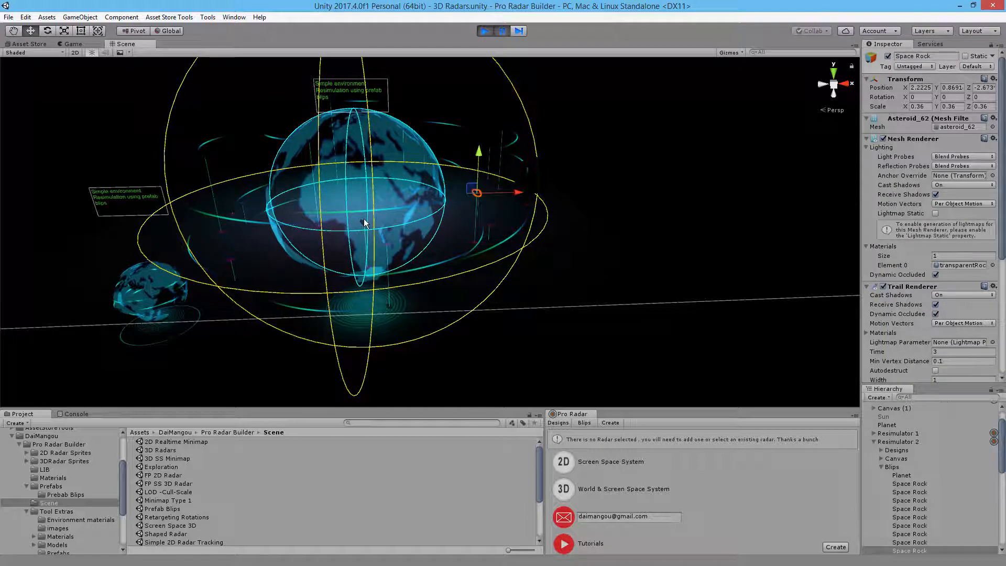
scroll(363, 219, down, 8)
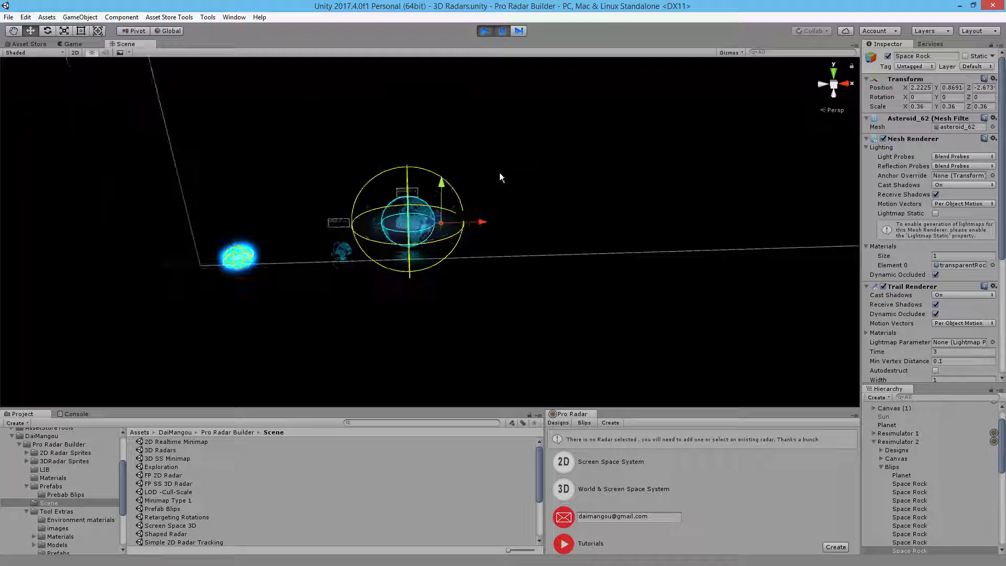
alt+drag(602, 294, 567, 214)
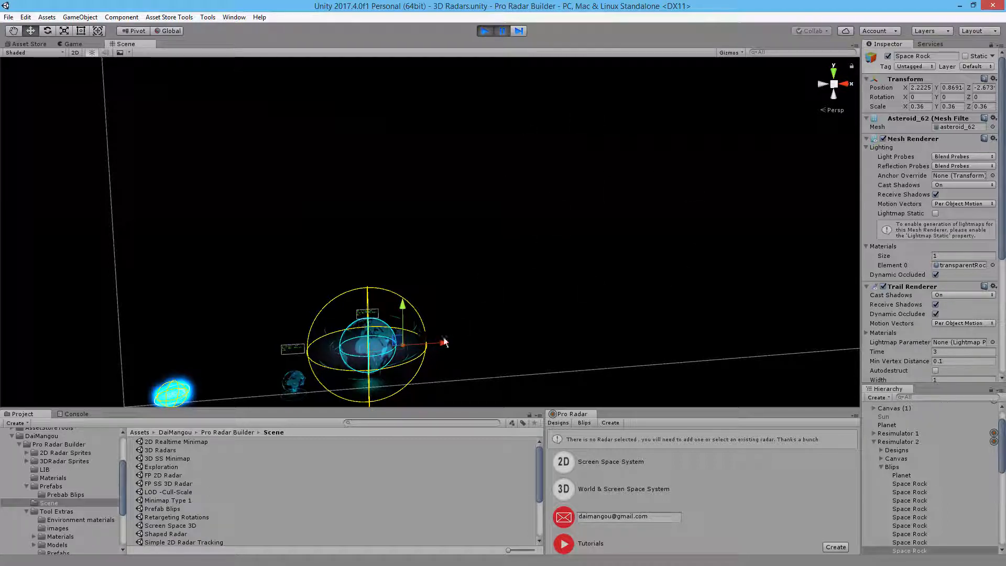
Step: Select Resimulator 2 to view its tracking bounds and scale settings, and stop the scene
click(900, 443)
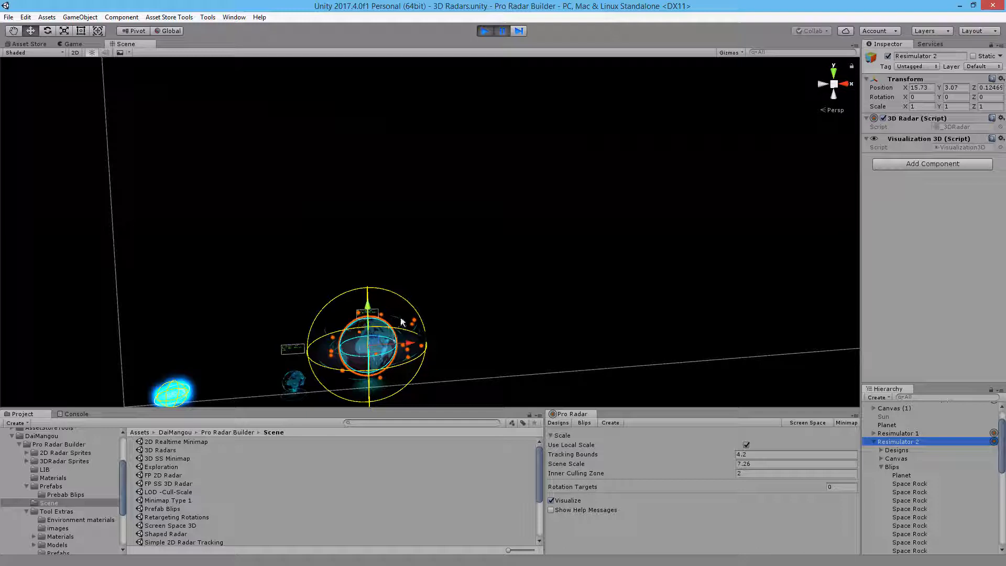
click(423, 332)
click(423, 333)
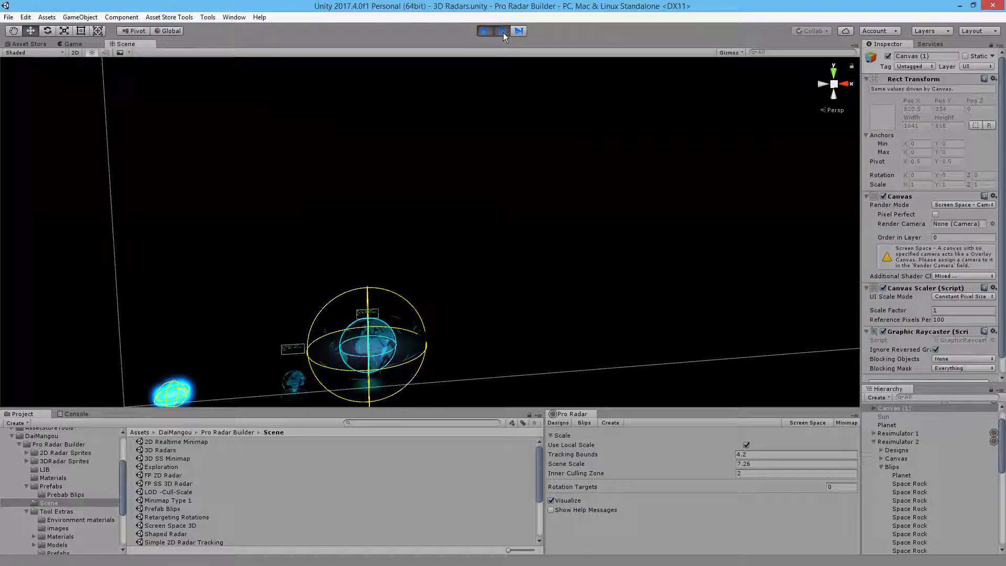
click(486, 32)
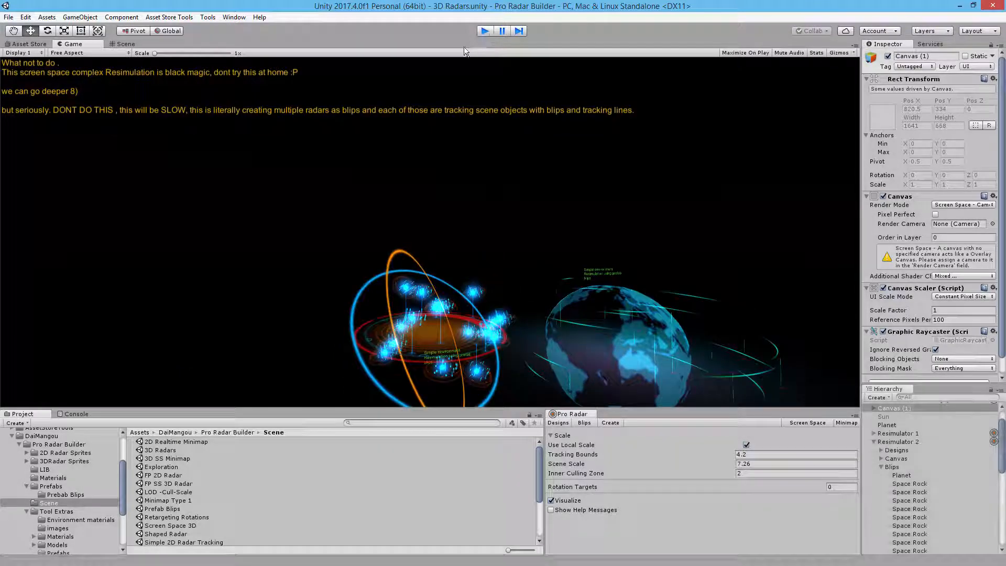
key(ctrl+p)
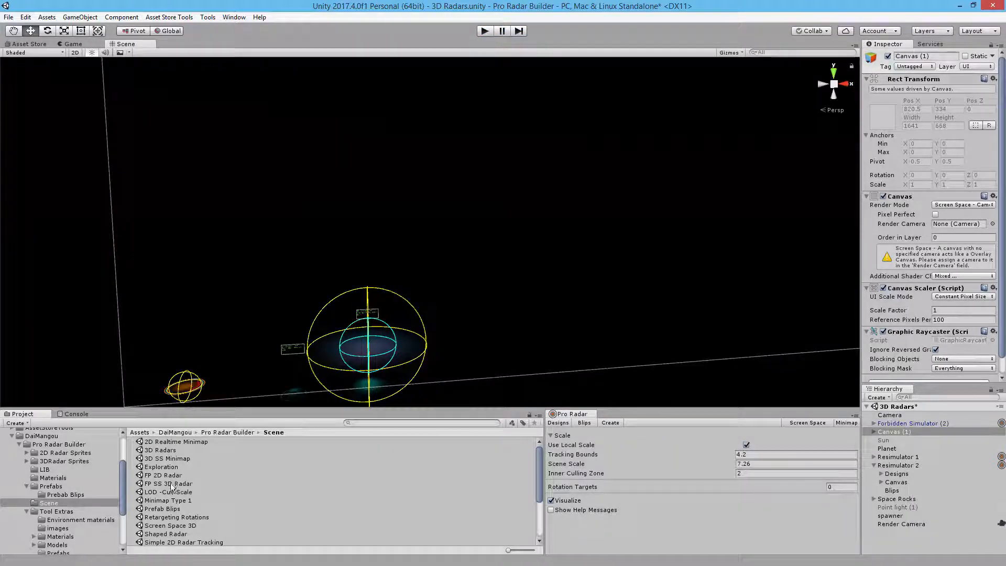
Step: Open the FP SS 3D Radar scene without saving the changes to the 3D Radars scene
click(173, 483)
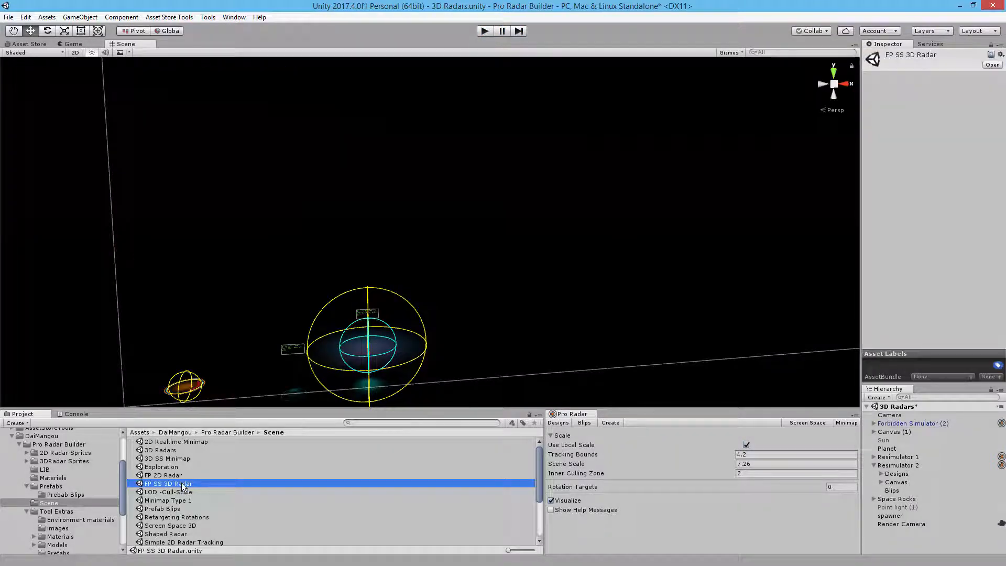
double_click(183, 484)
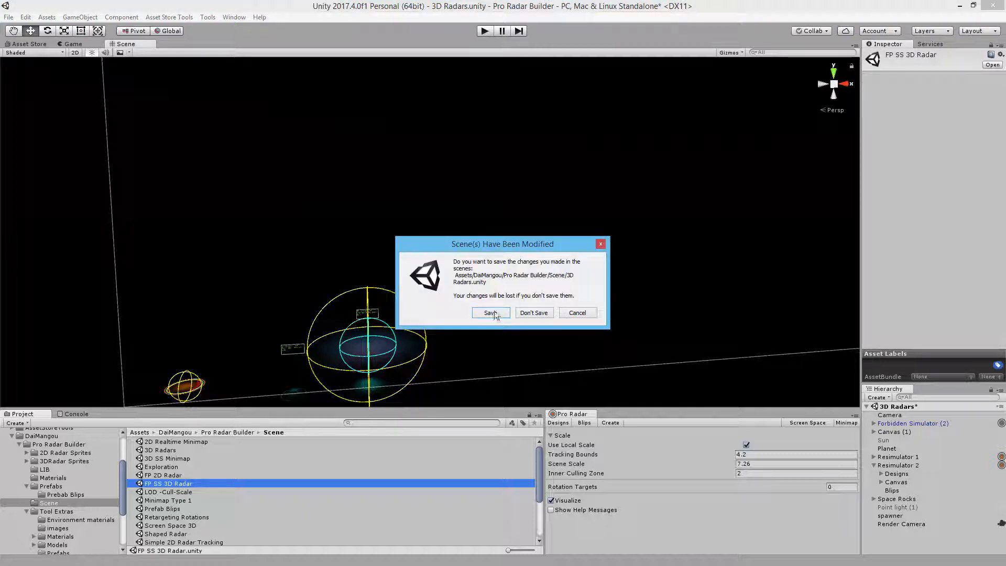
click(533, 313)
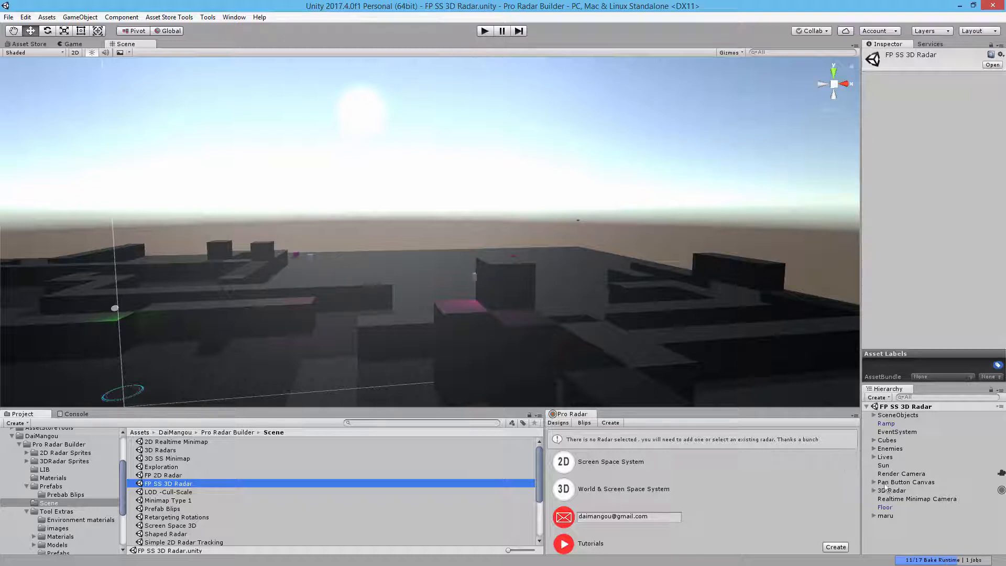
Step: Enable the Minimap option for the 3D Radar, and test the radar by running and stopping the scene
click(902, 491)
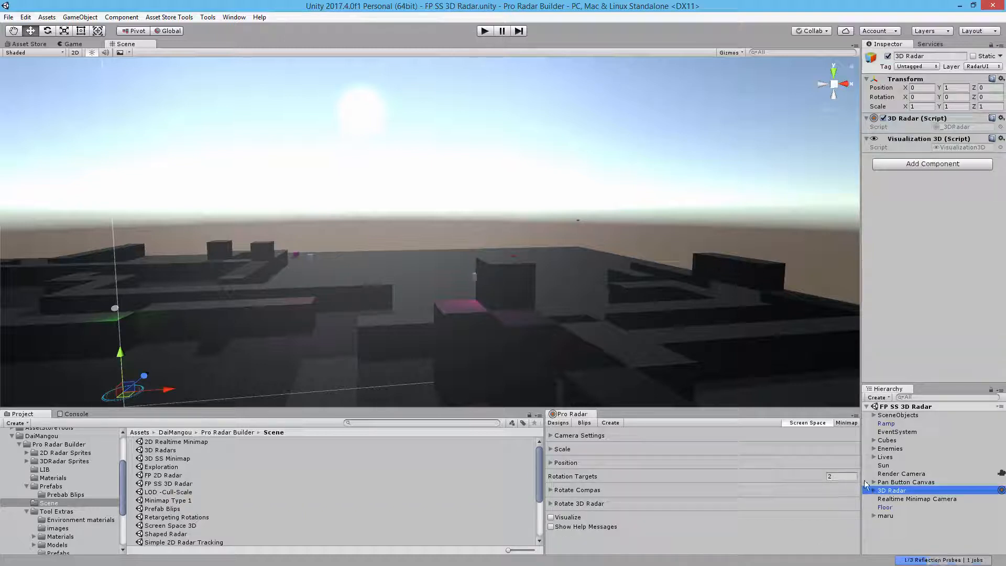
click(846, 423)
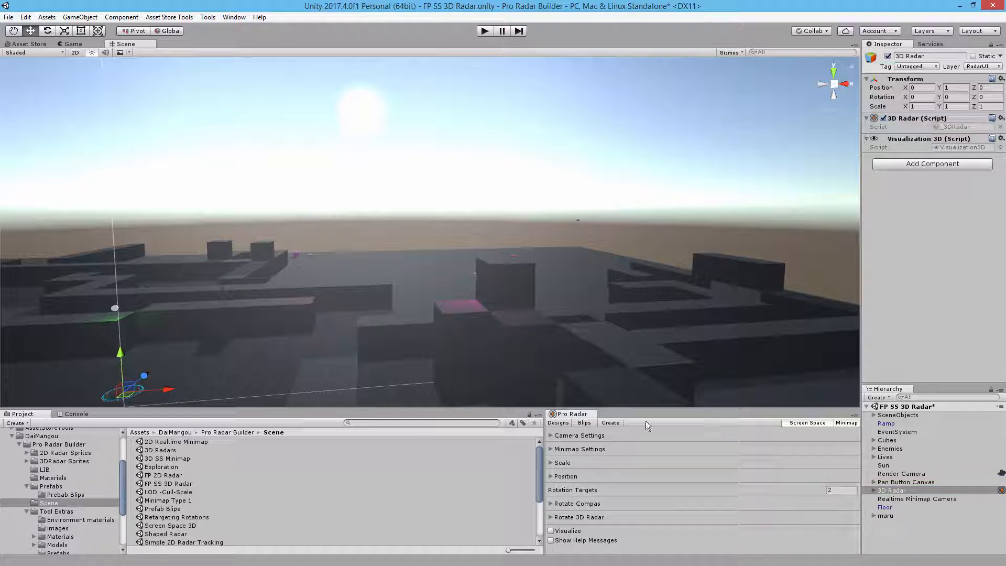
click(551, 449)
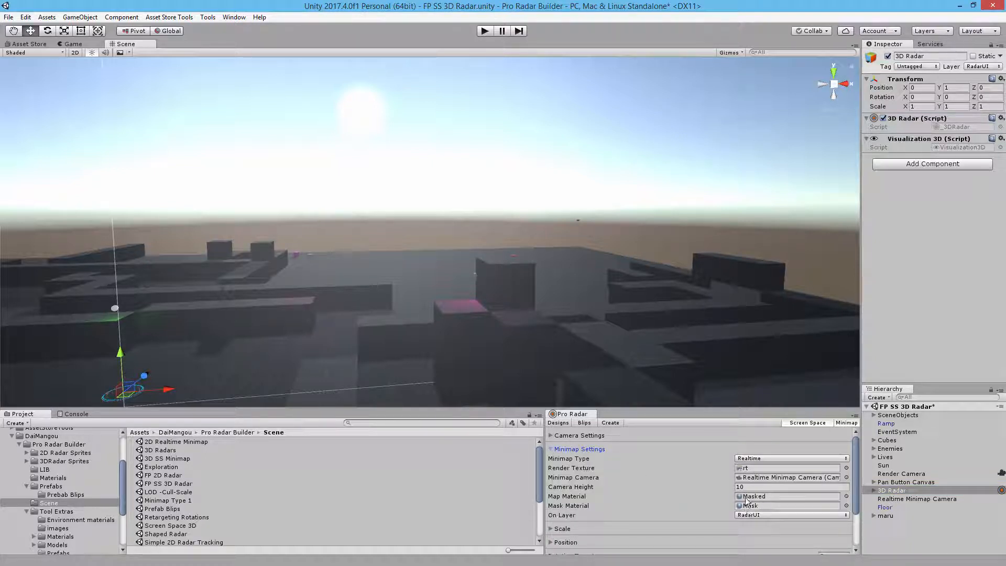
click(550, 449)
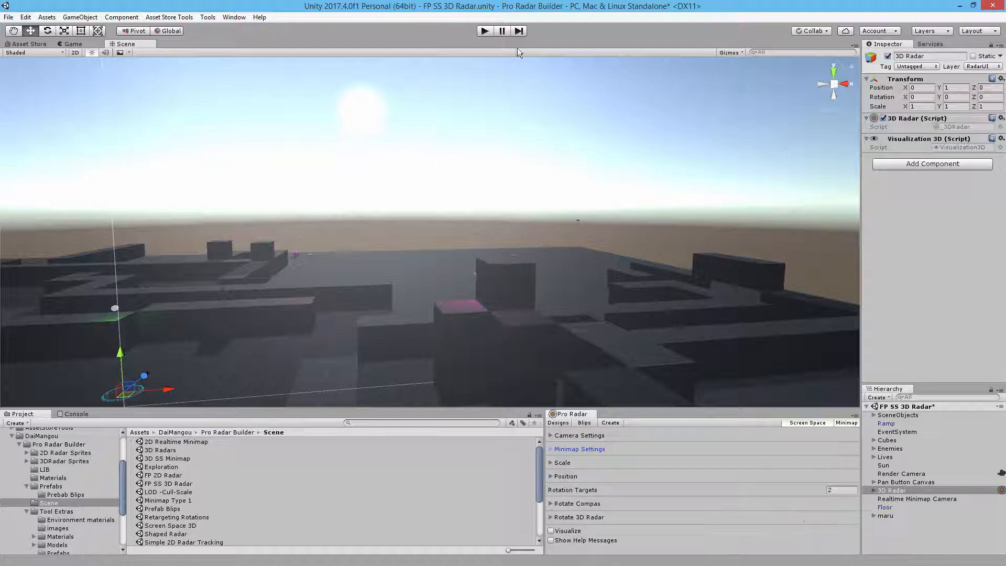
click(485, 31)
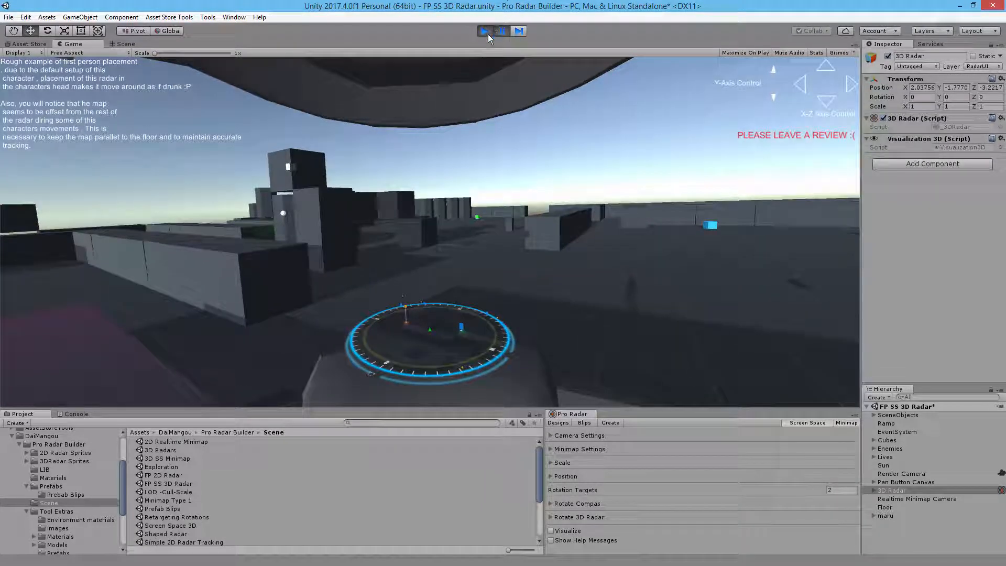
click(486, 31)
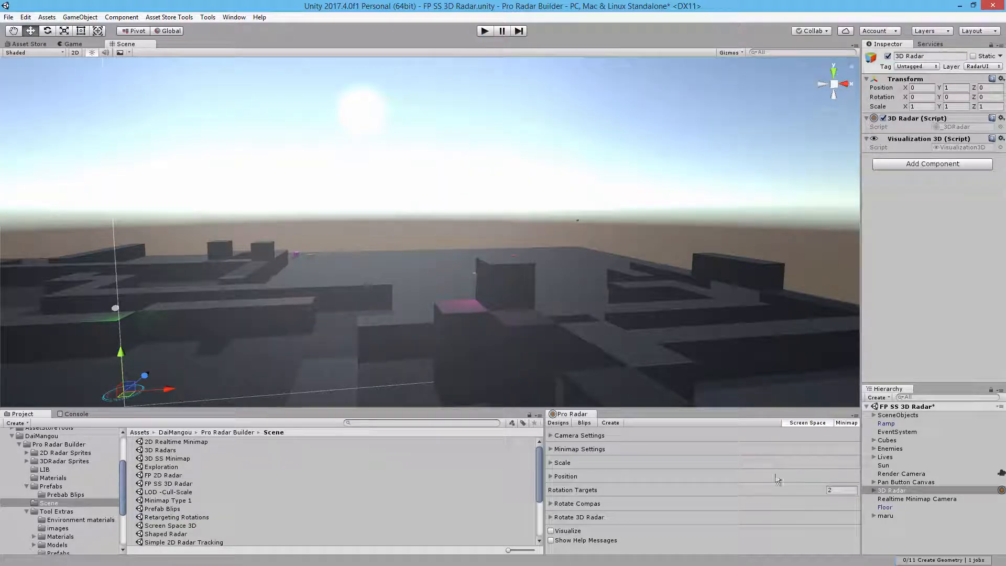
Step: Try unfreezing the X, Y and Z axes of the Rotate Compas target, and freeze all three again
click(552, 503)
scroll(607, 487, down, 3)
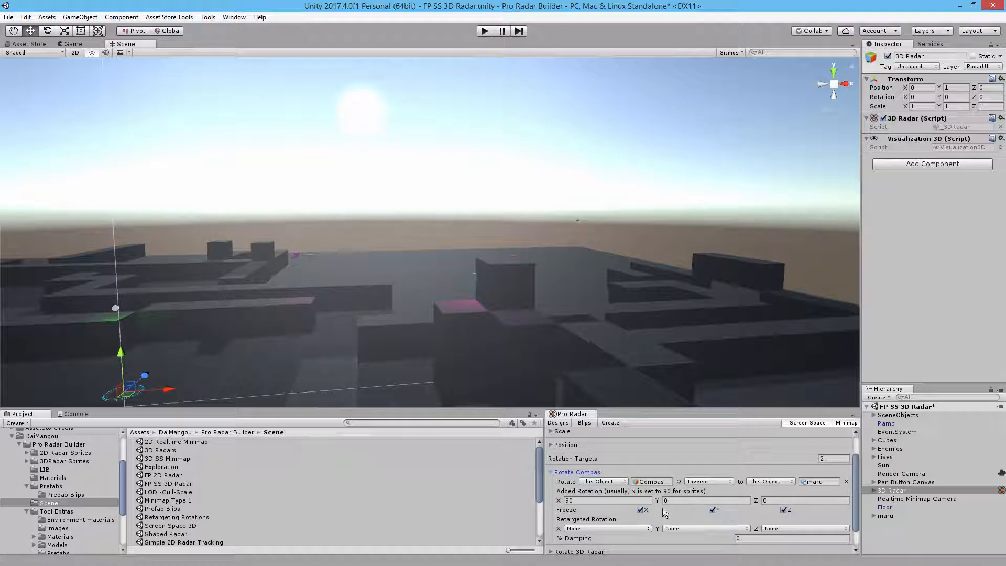
click(640, 510)
click(713, 510)
click(713, 510)
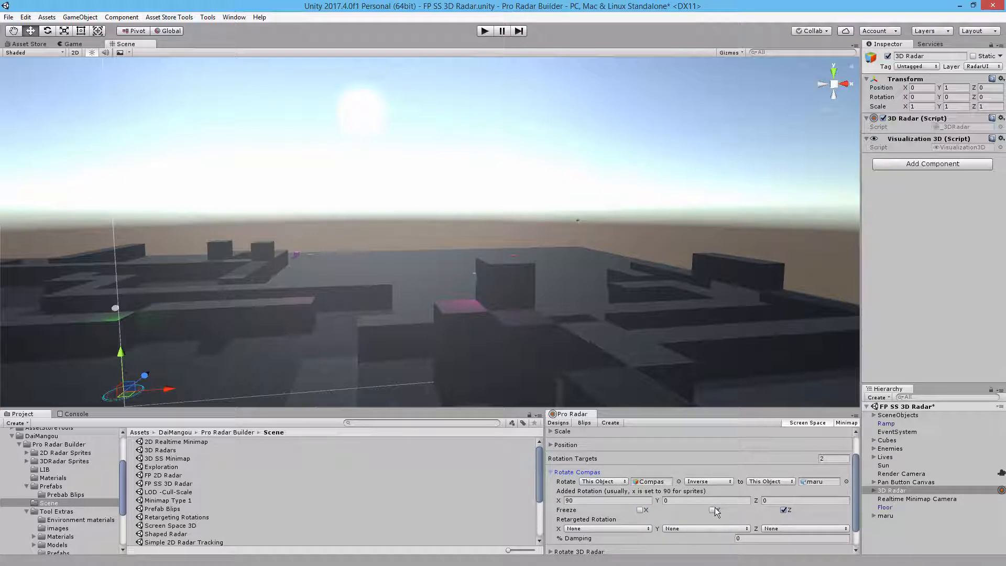
click(784, 510)
click(640, 509)
click(712, 510)
click(783, 511)
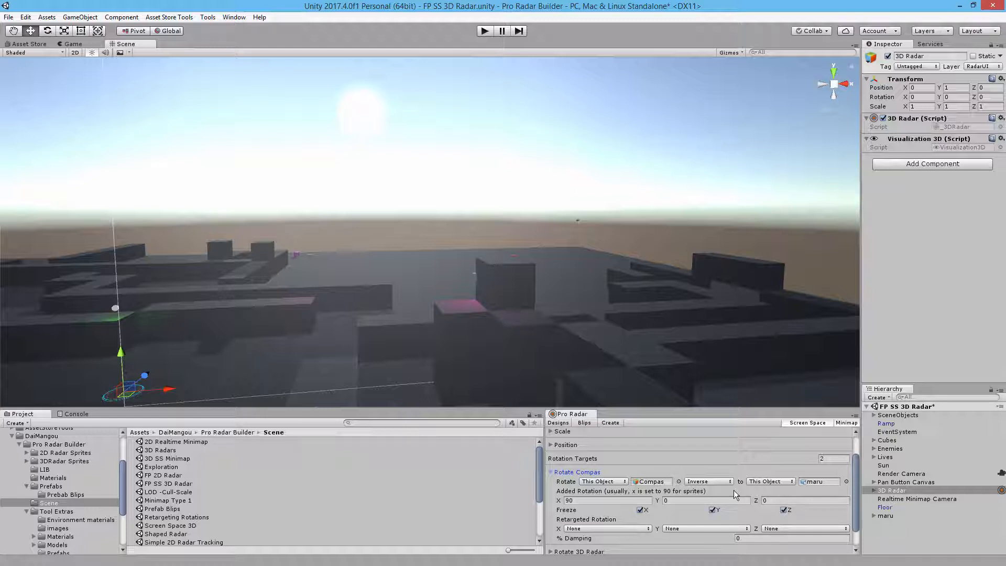
Step: Set the Rotate Compas target to rotate Proportional to maru
click(708, 481)
click(694, 506)
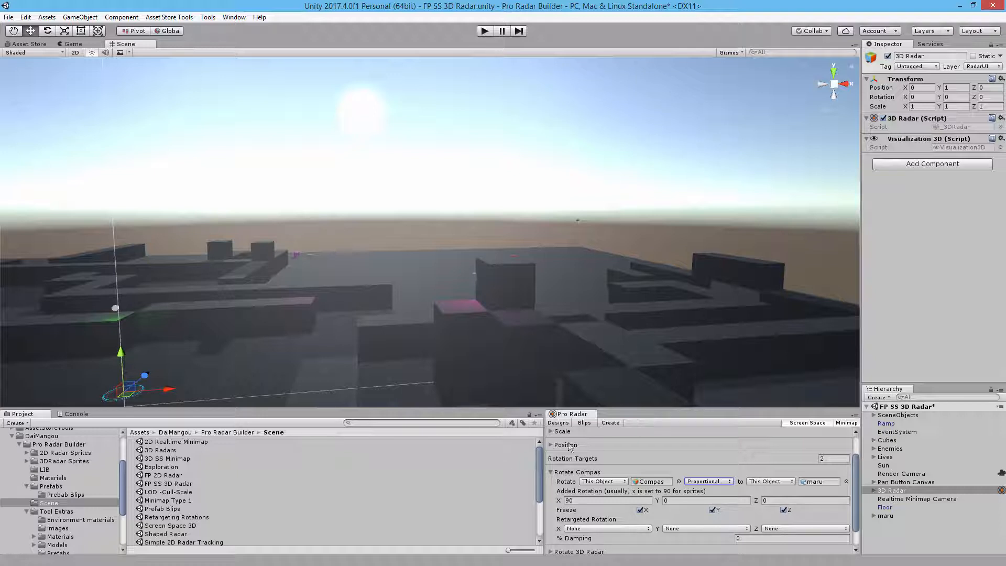
click(555, 472)
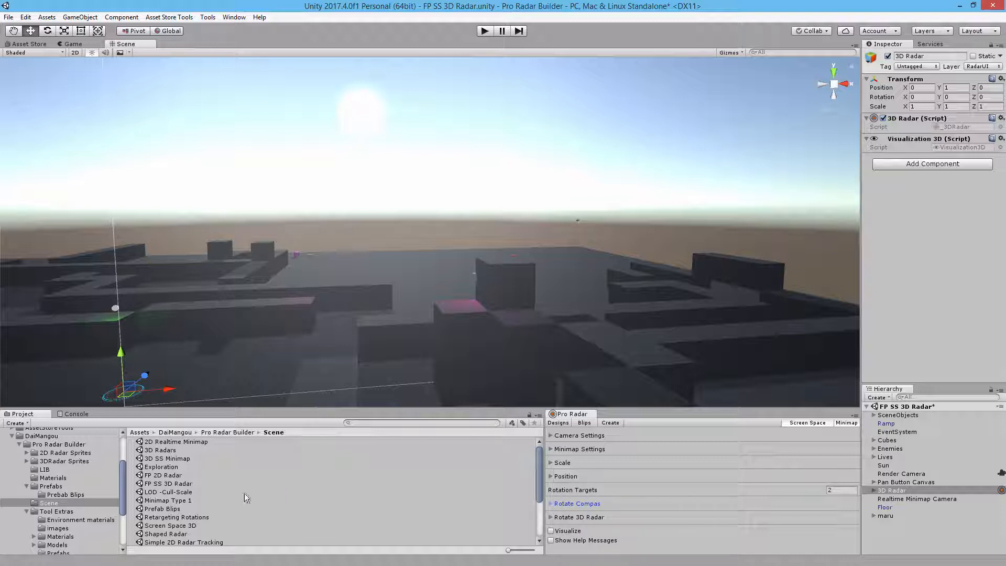
Step: Open the Star Map scene from the Pro Radar Builder Scene folder, saving the changes to the FP SS 3D Radar scene
click(176, 501)
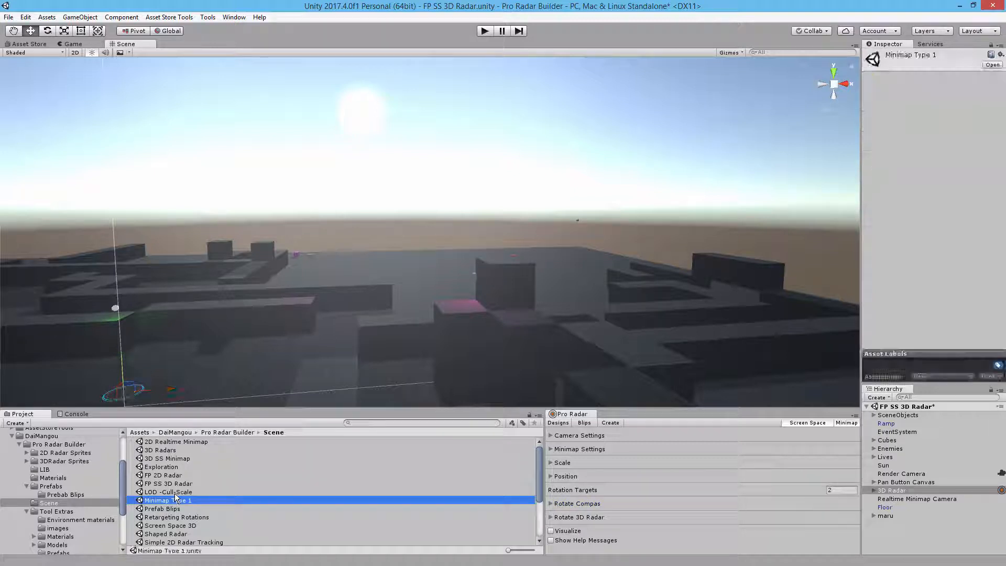
scroll(177, 499, down, 2)
scroll(178, 500, down, 2)
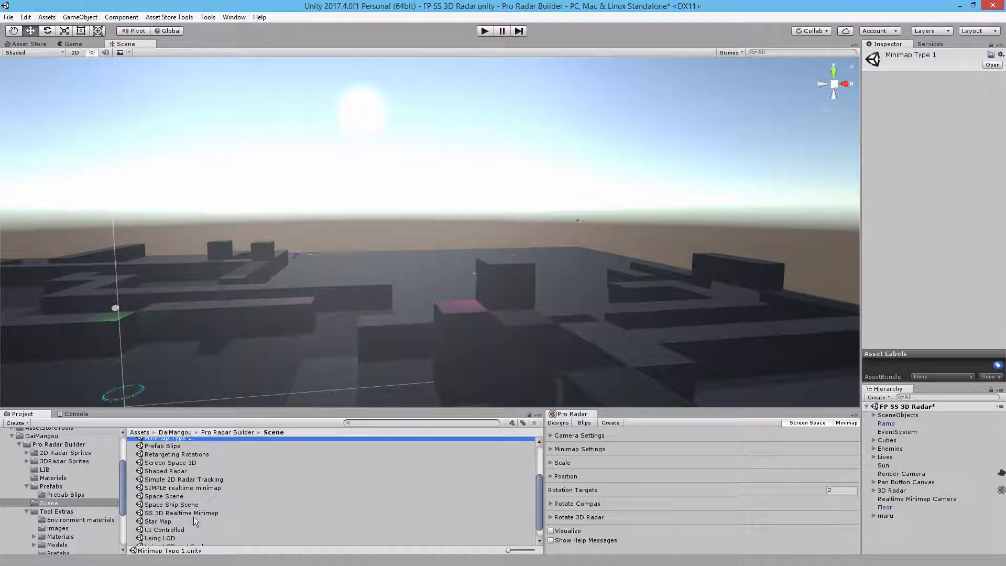
double_click(158, 521)
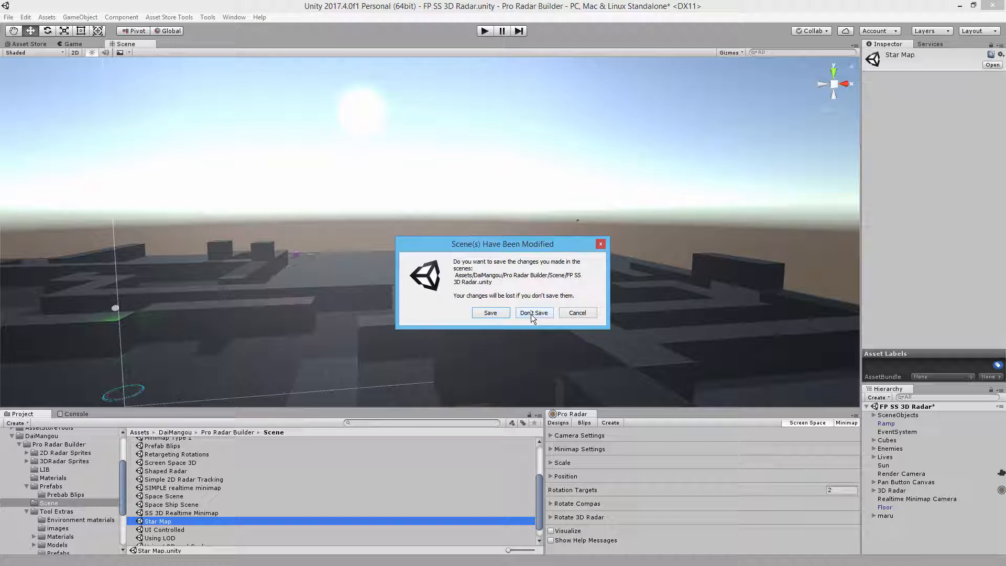
click(504, 312)
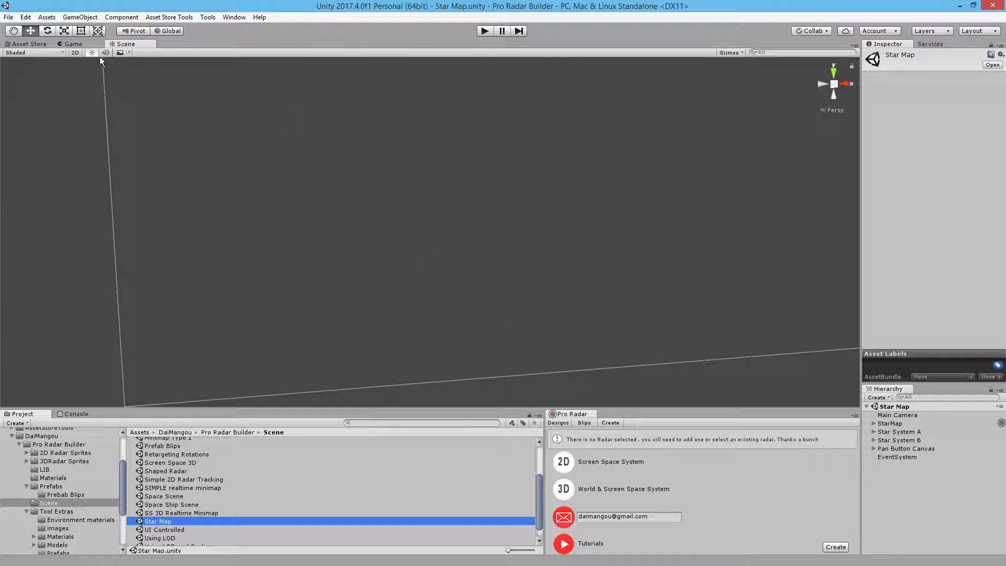
Step: Run the Star Map scene and navigate through the stars with its X-Z Axis and Y-Axis controls
click(484, 33)
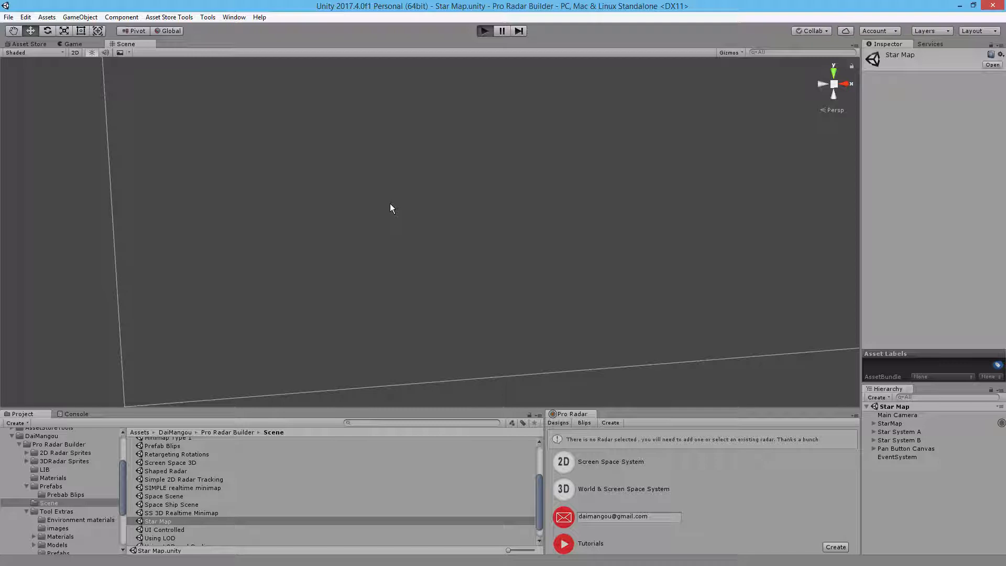
key(ctrl+p)
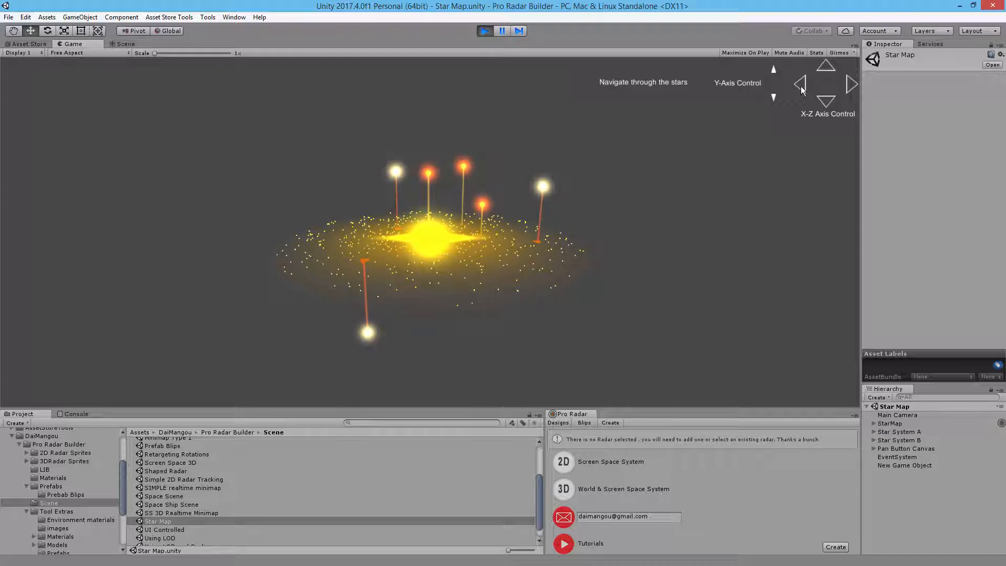
click(800, 86)
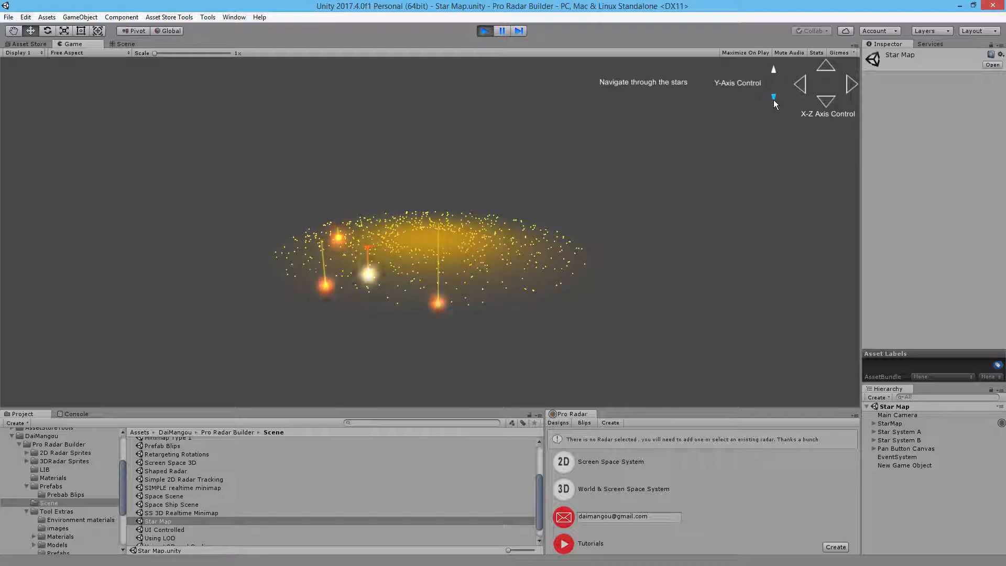
click(504, 29)
click(503, 30)
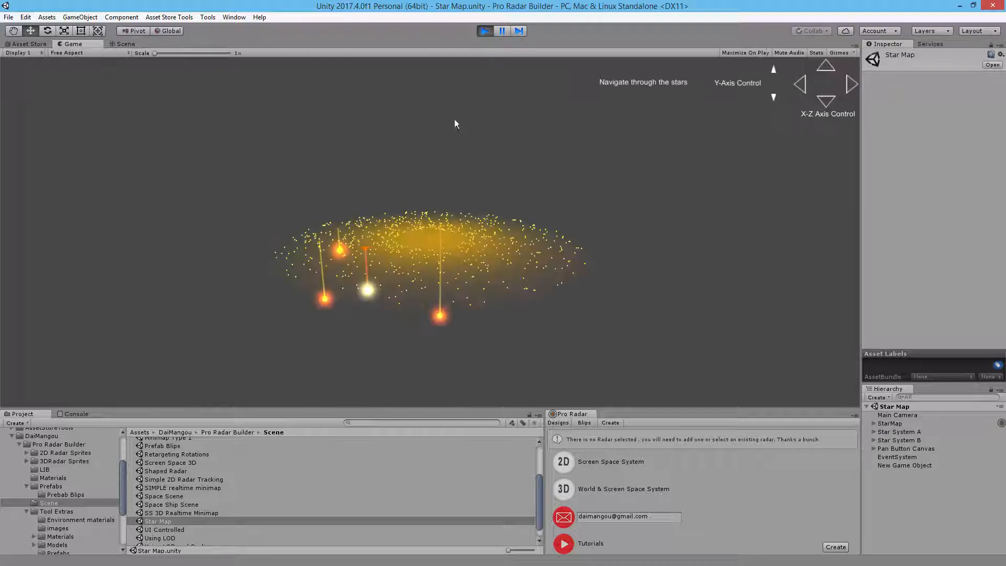
click(847, 85)
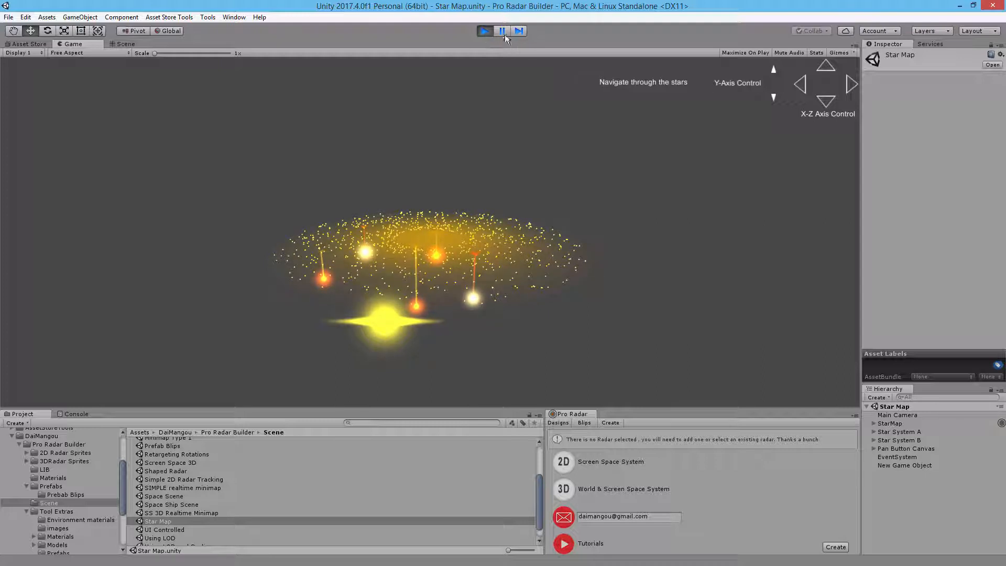
click(772, 68)
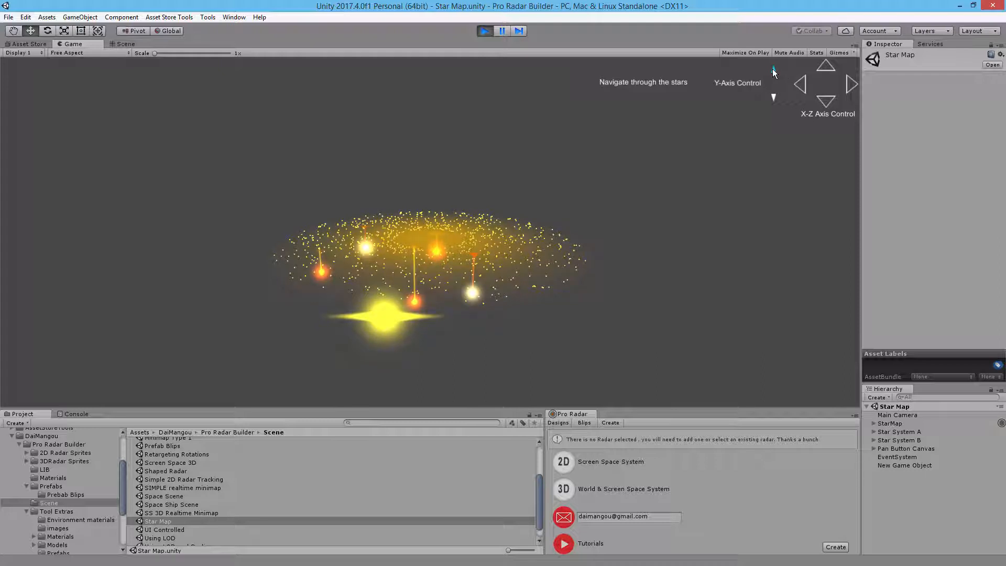